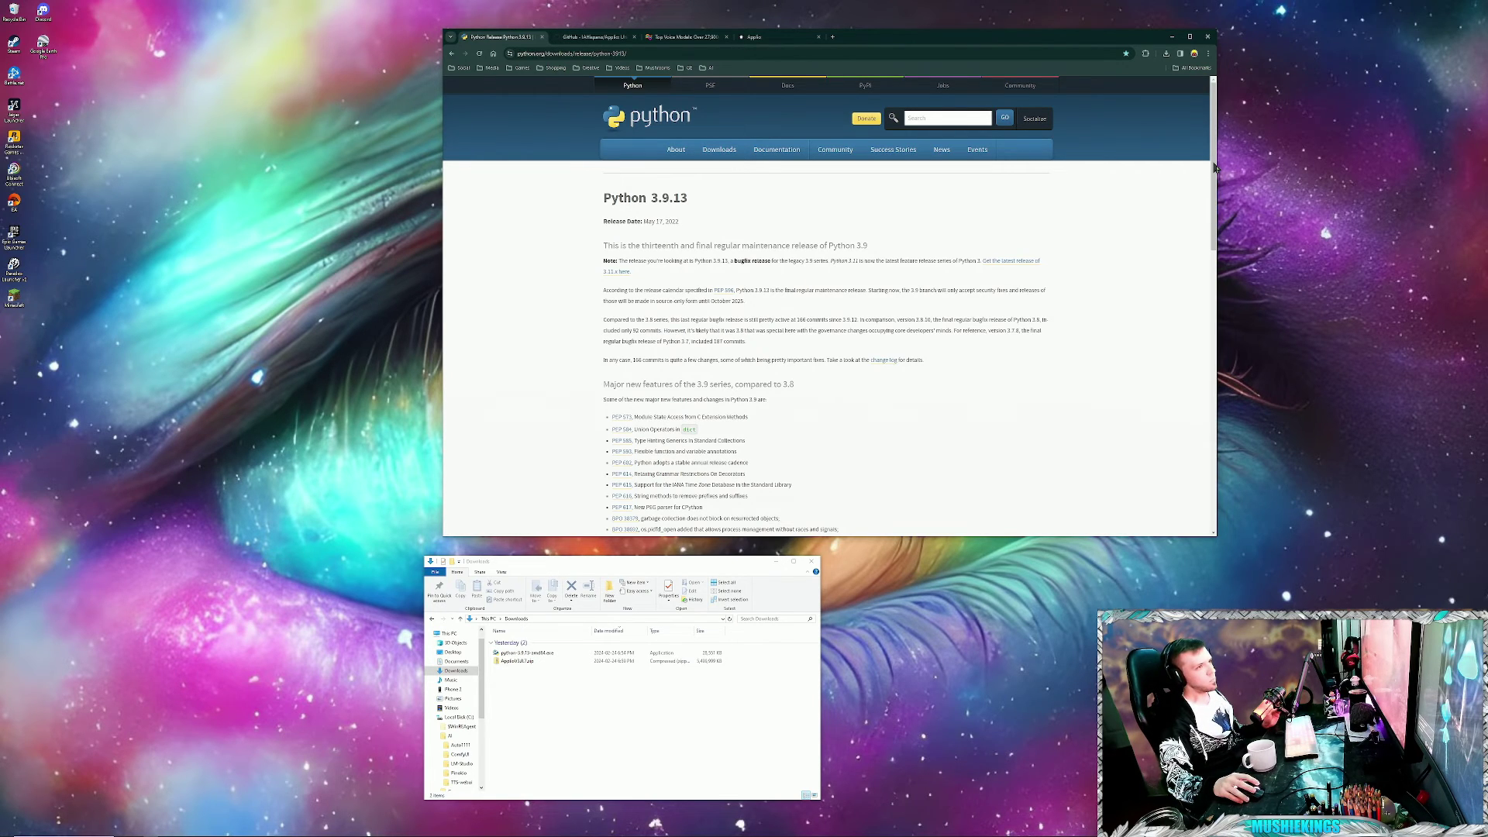
- Scroll the Python 3.9.13 page down to the Files table with the installers
left_click_drag(1215, 168, 1118, 382)
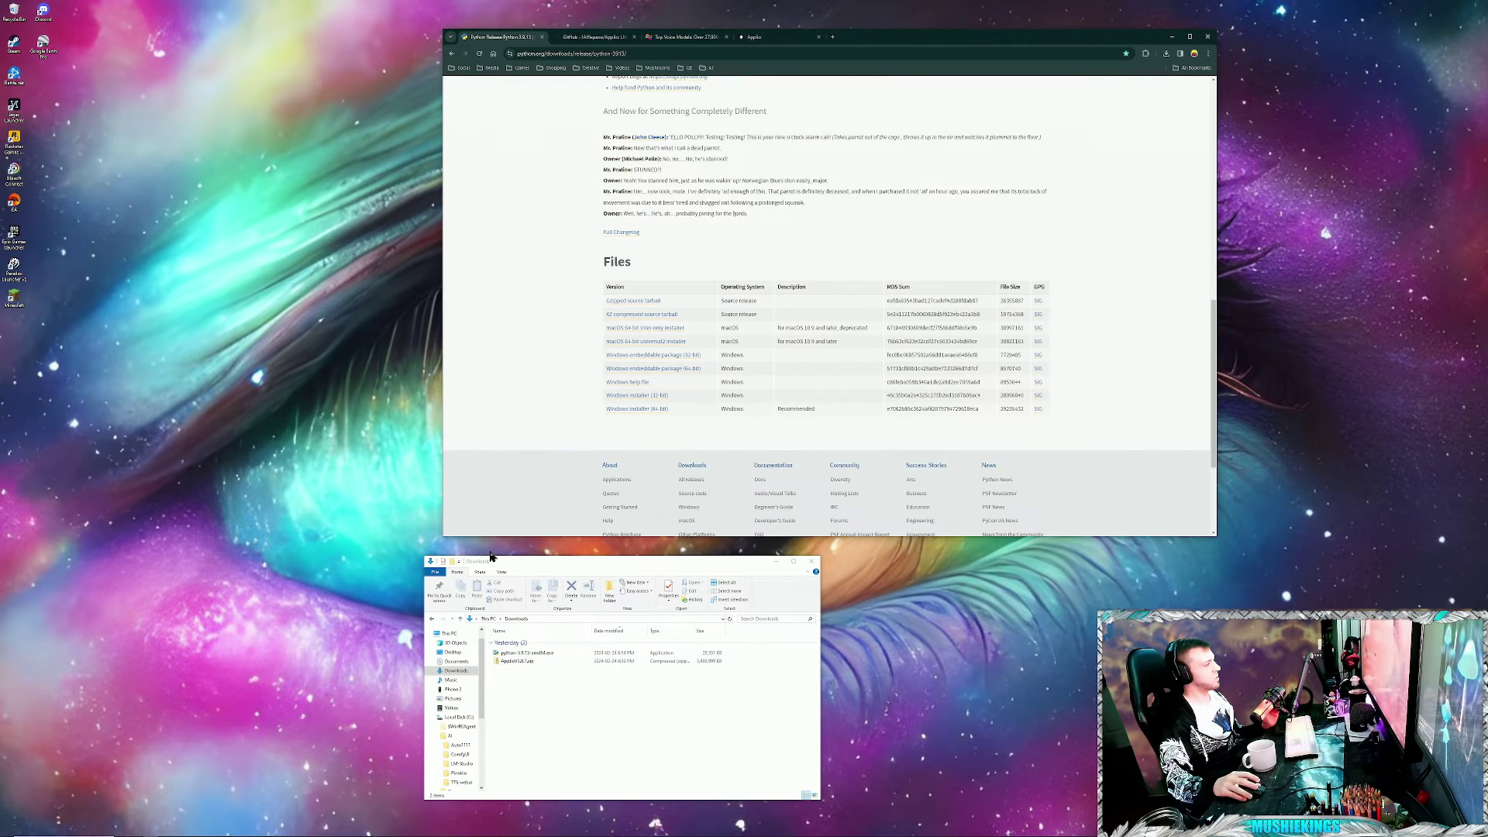
- On the GitHub Applio tab, follow the Installation section's Releases link to the Applio 3.0.7 release
left_click(599, 38)
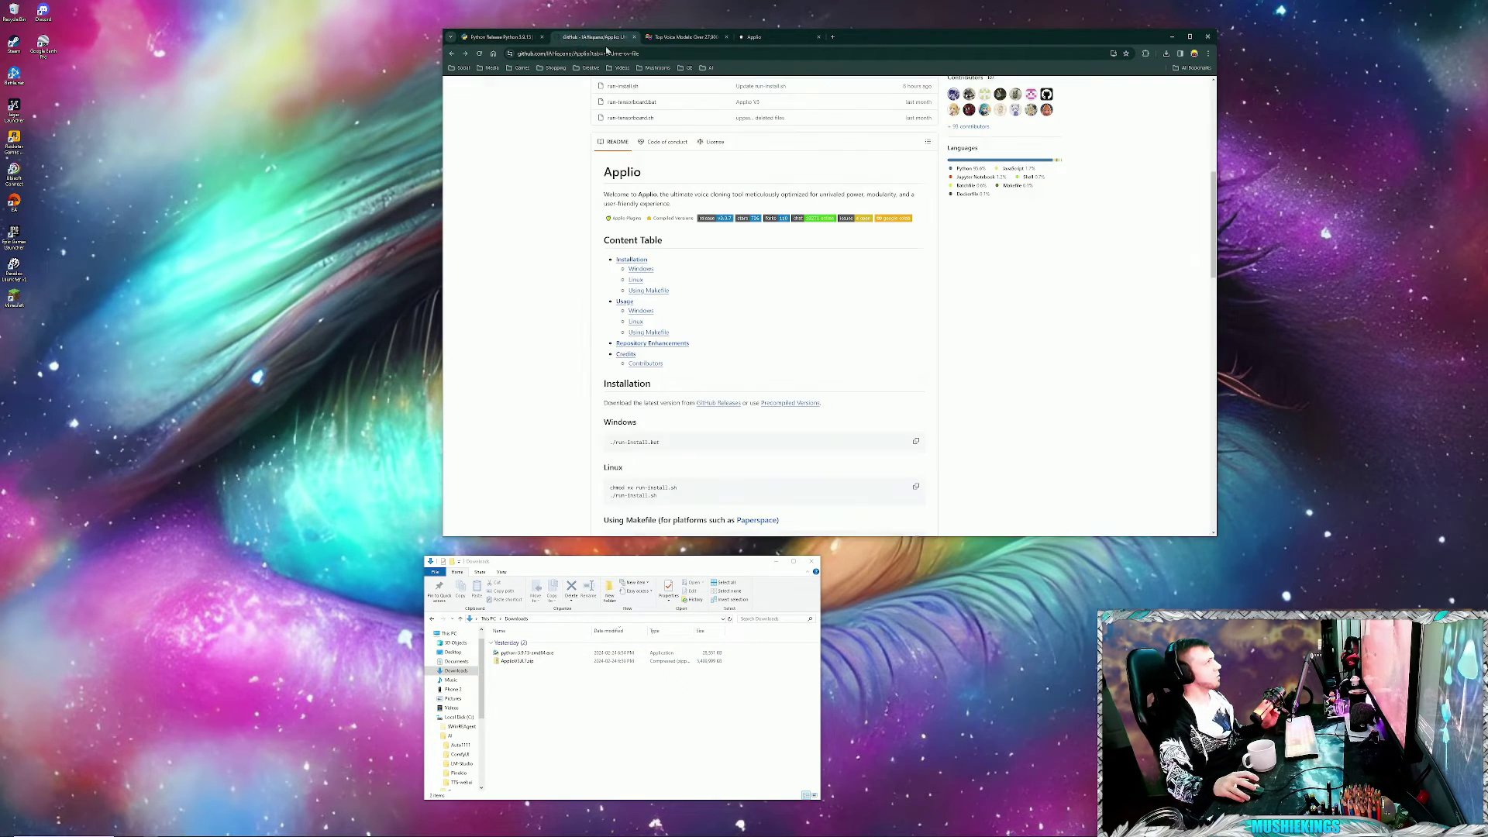
scroll(1100, 435, "up", 5)
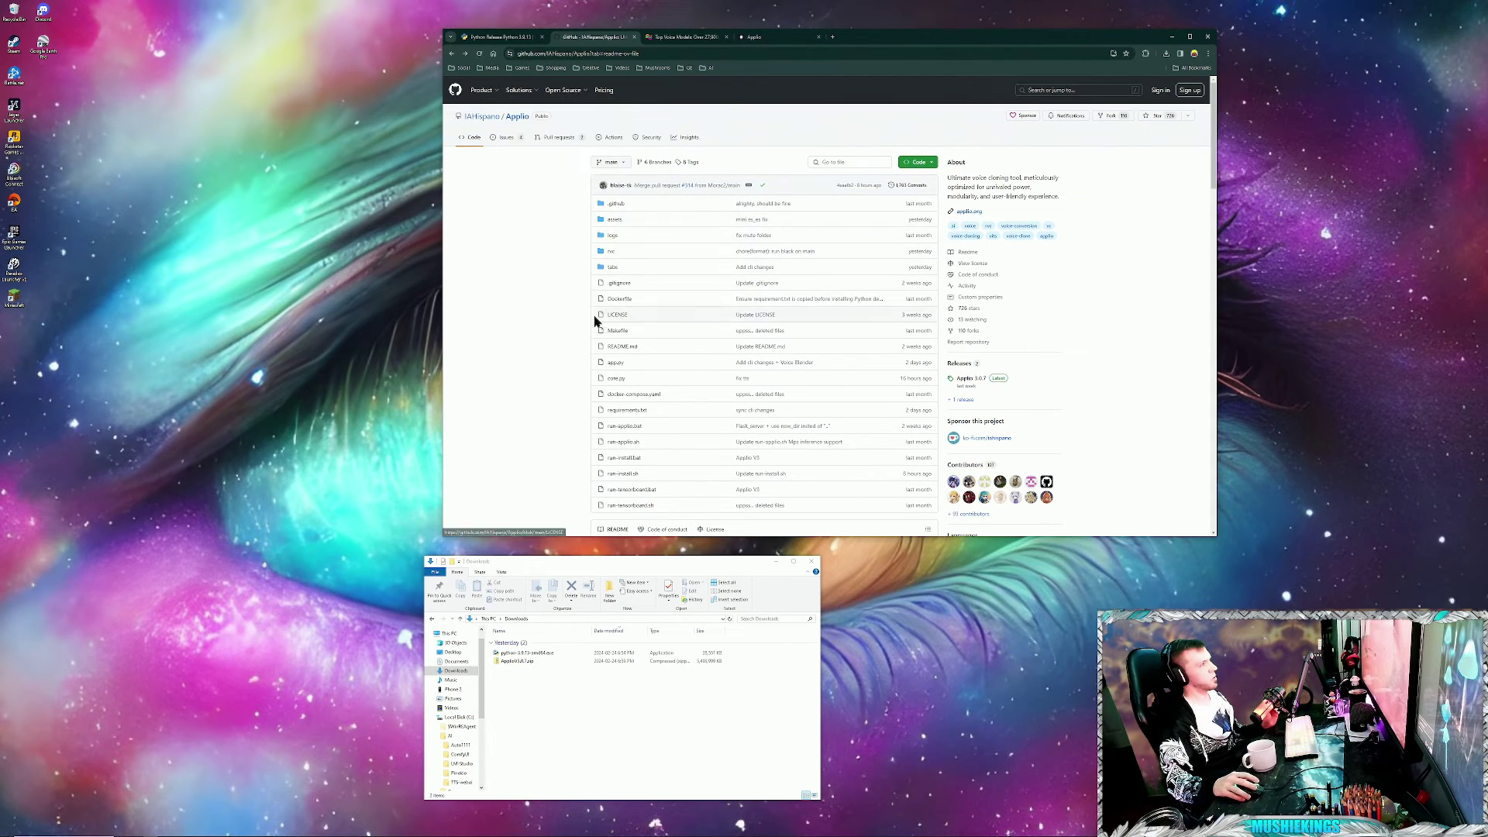
scroll(542, 272, "down", 3)
scroll(541, 166, "down", 3)
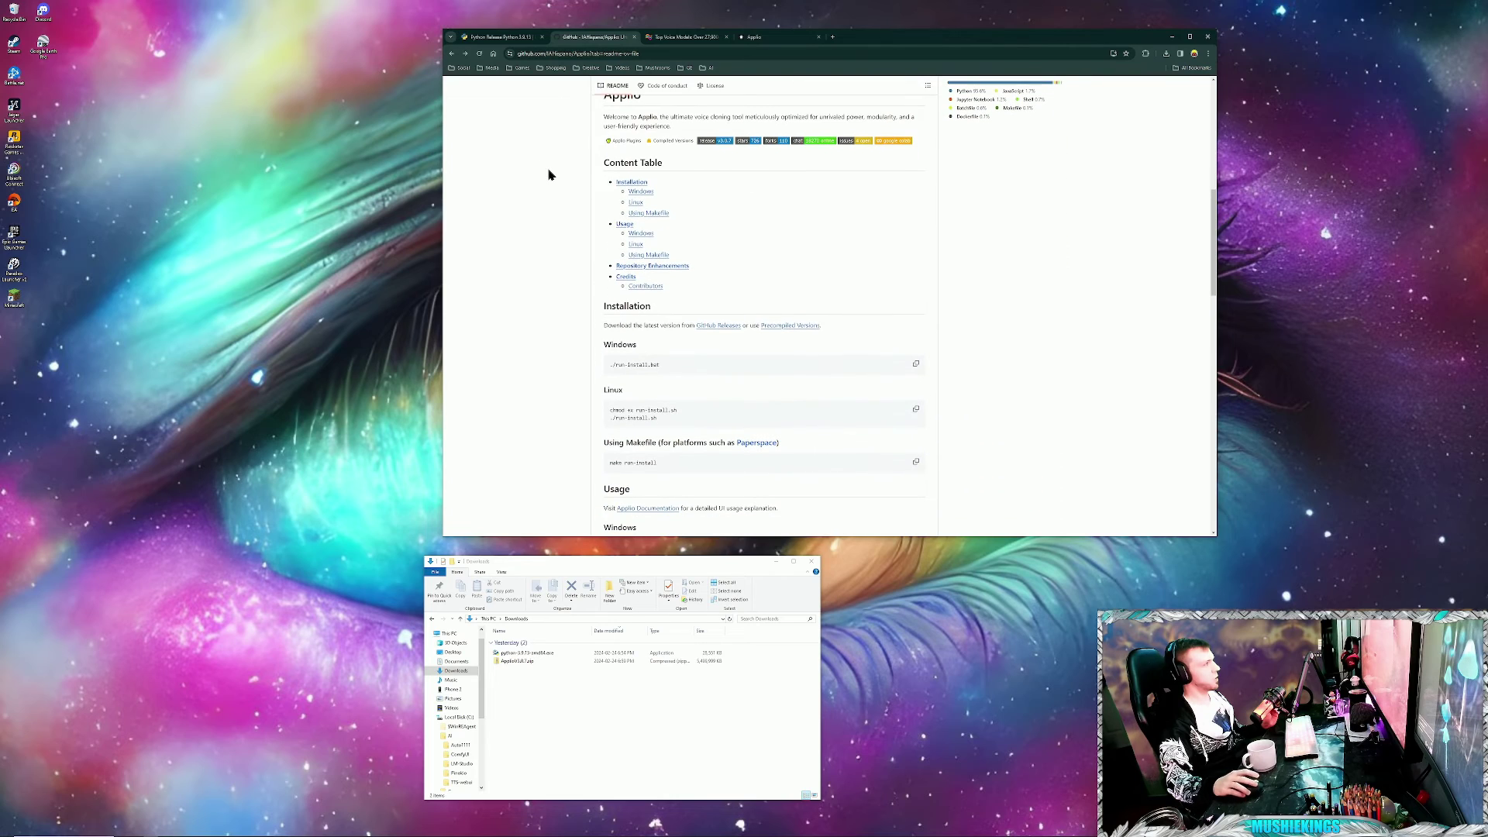
left_click(708, 328)
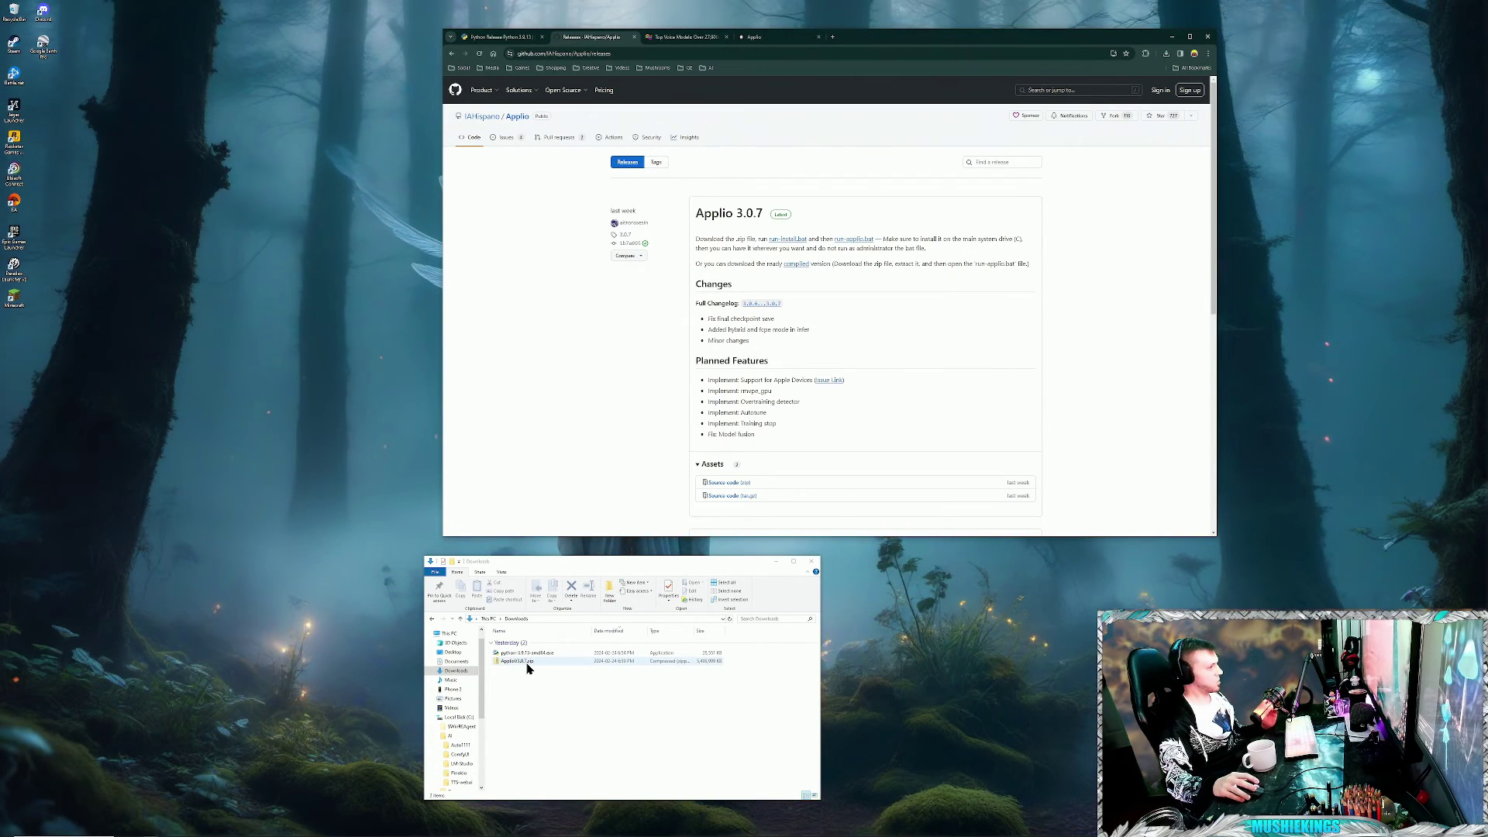
- Move ApplioV3.0.7.zip from Downloads into C:\AI and bring up its 7-Zip extract options
right_click(525, 665)
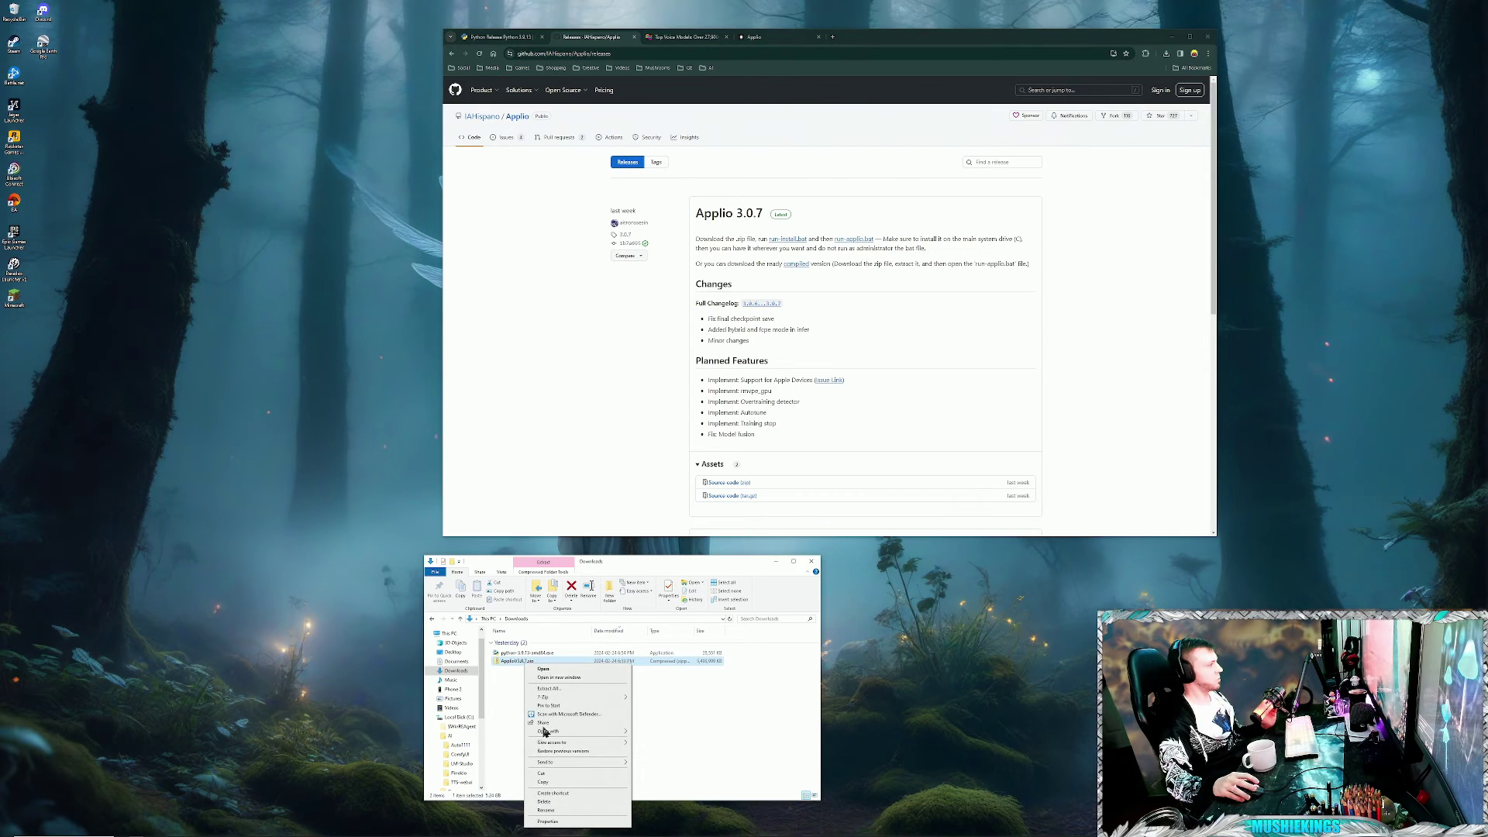
left_click(546, 773)
left_click(451, 735)
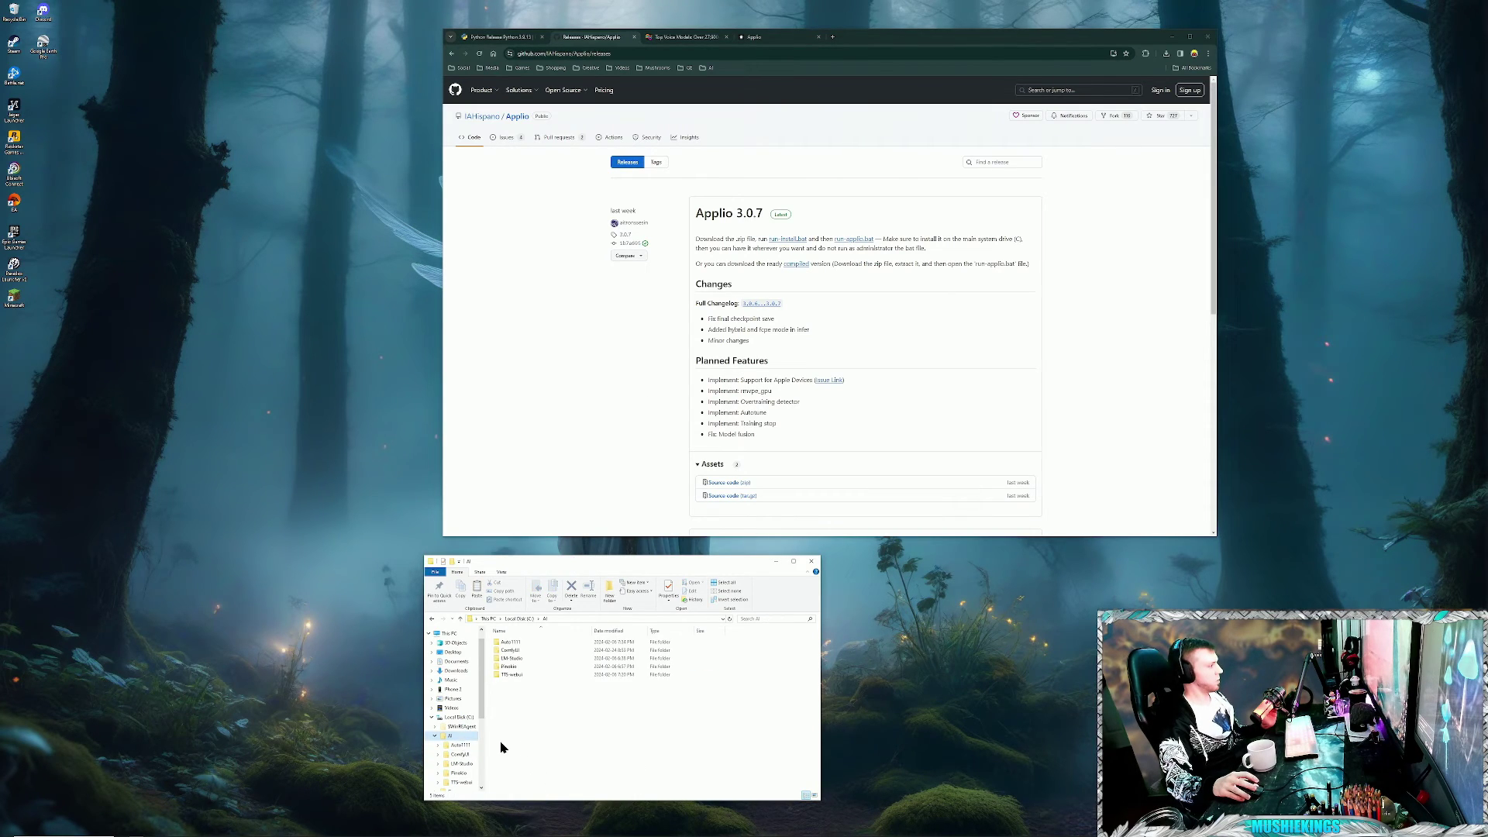
right_click(538, 733)
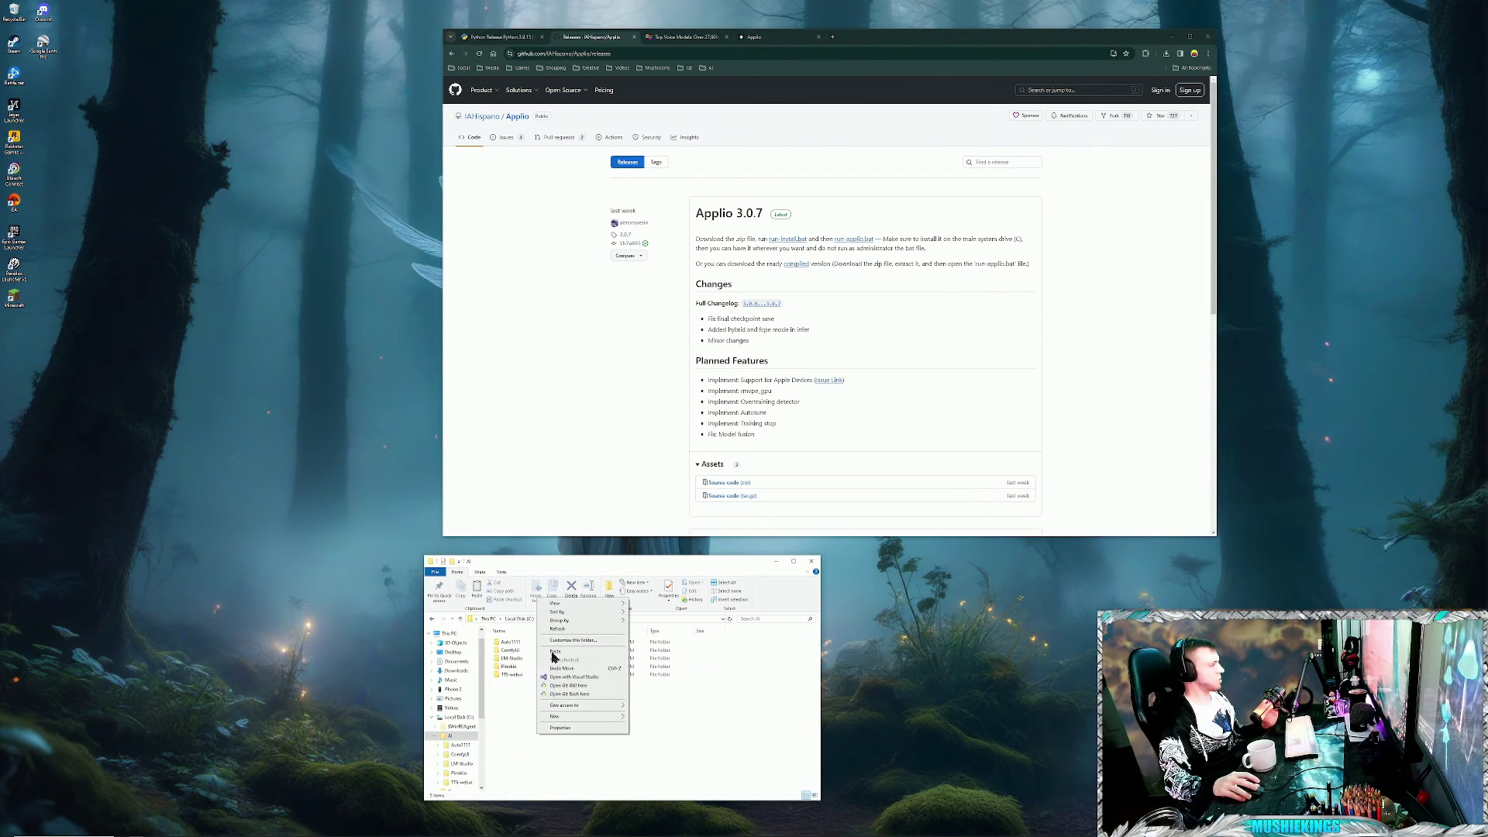
left_click(555, 655)
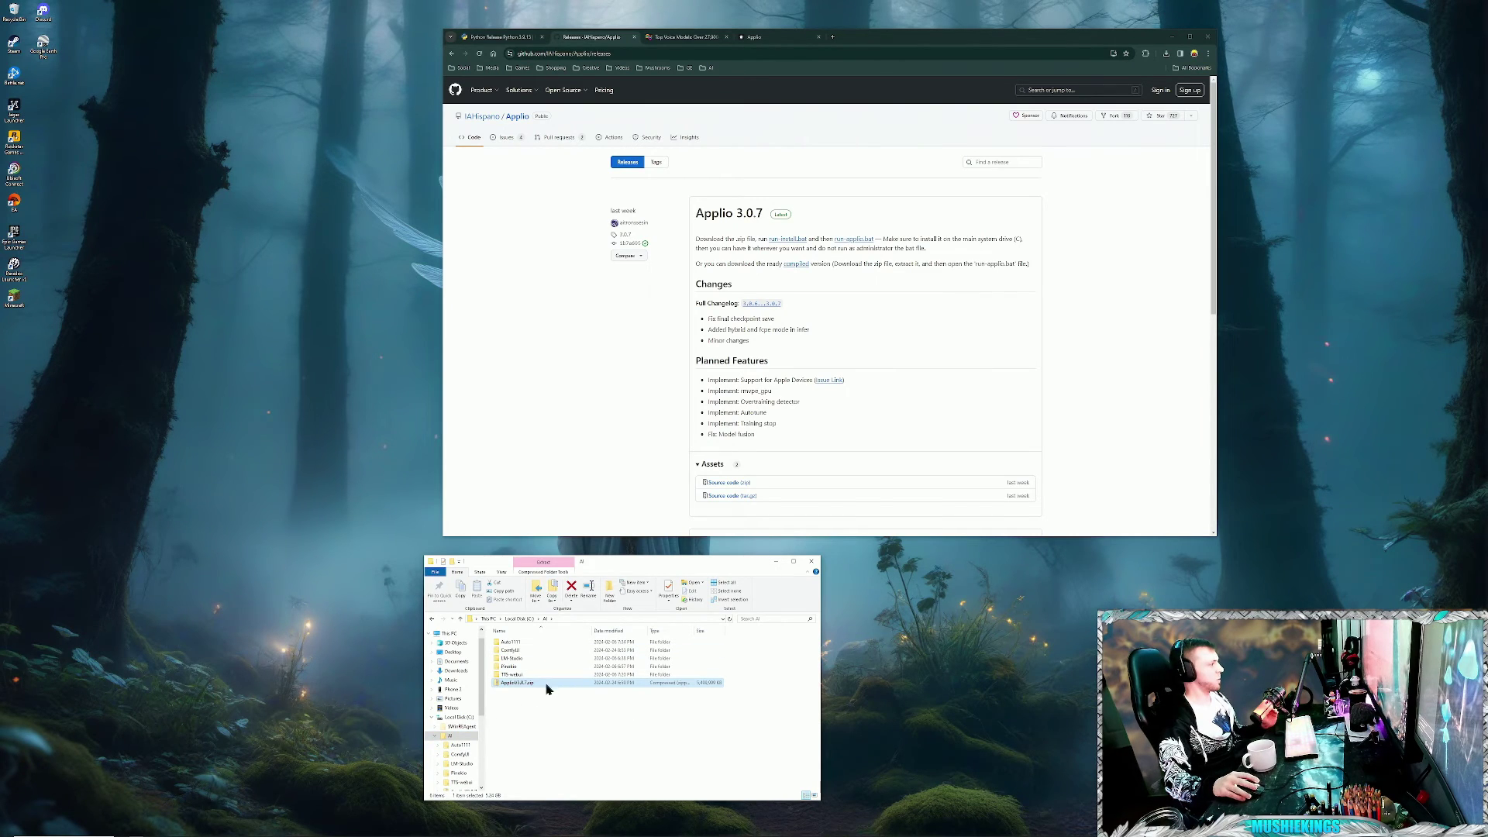
right_click(522, 684)
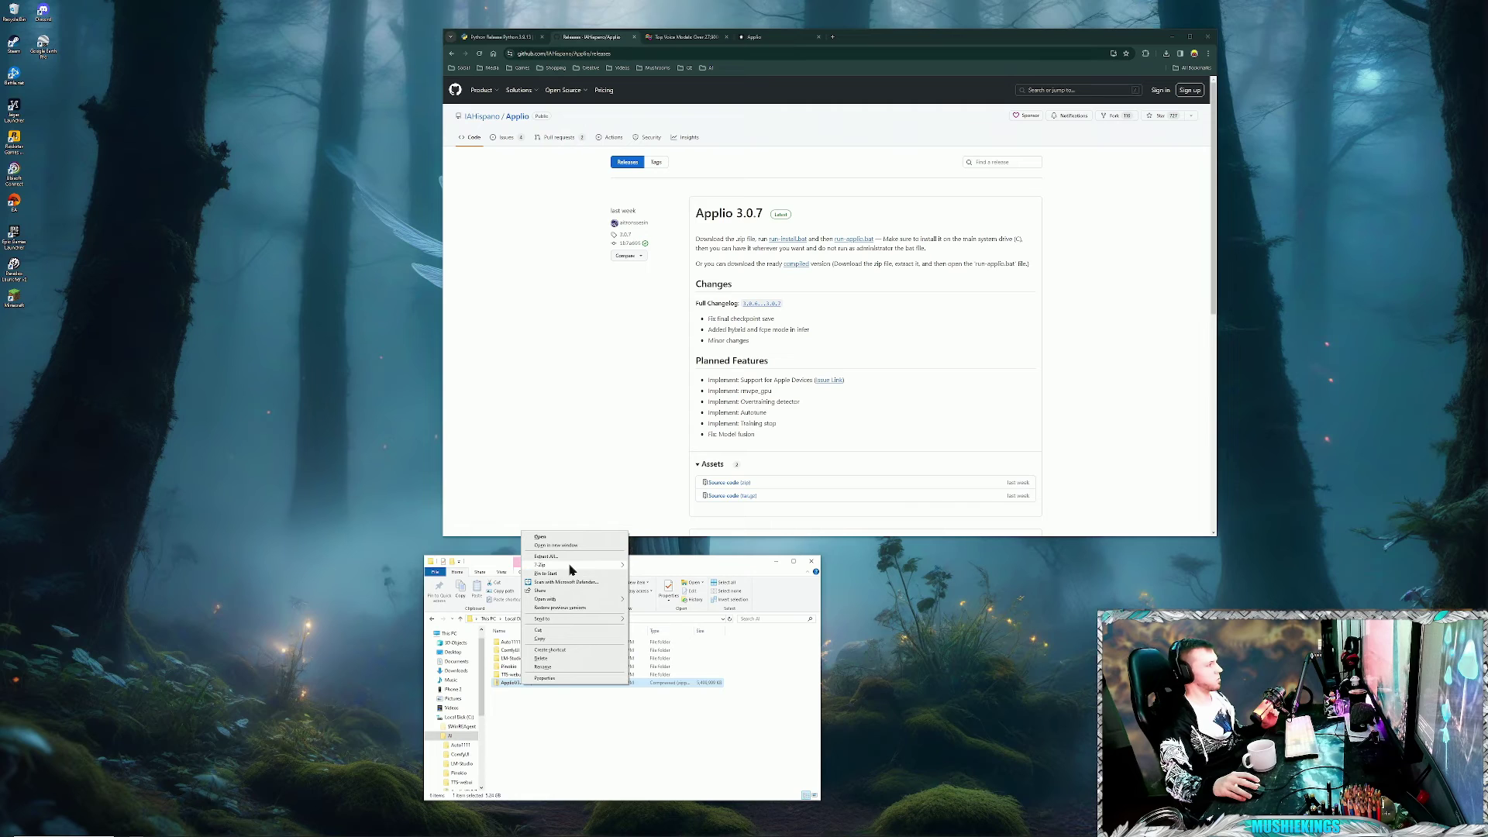
mouse_move(569, 569)
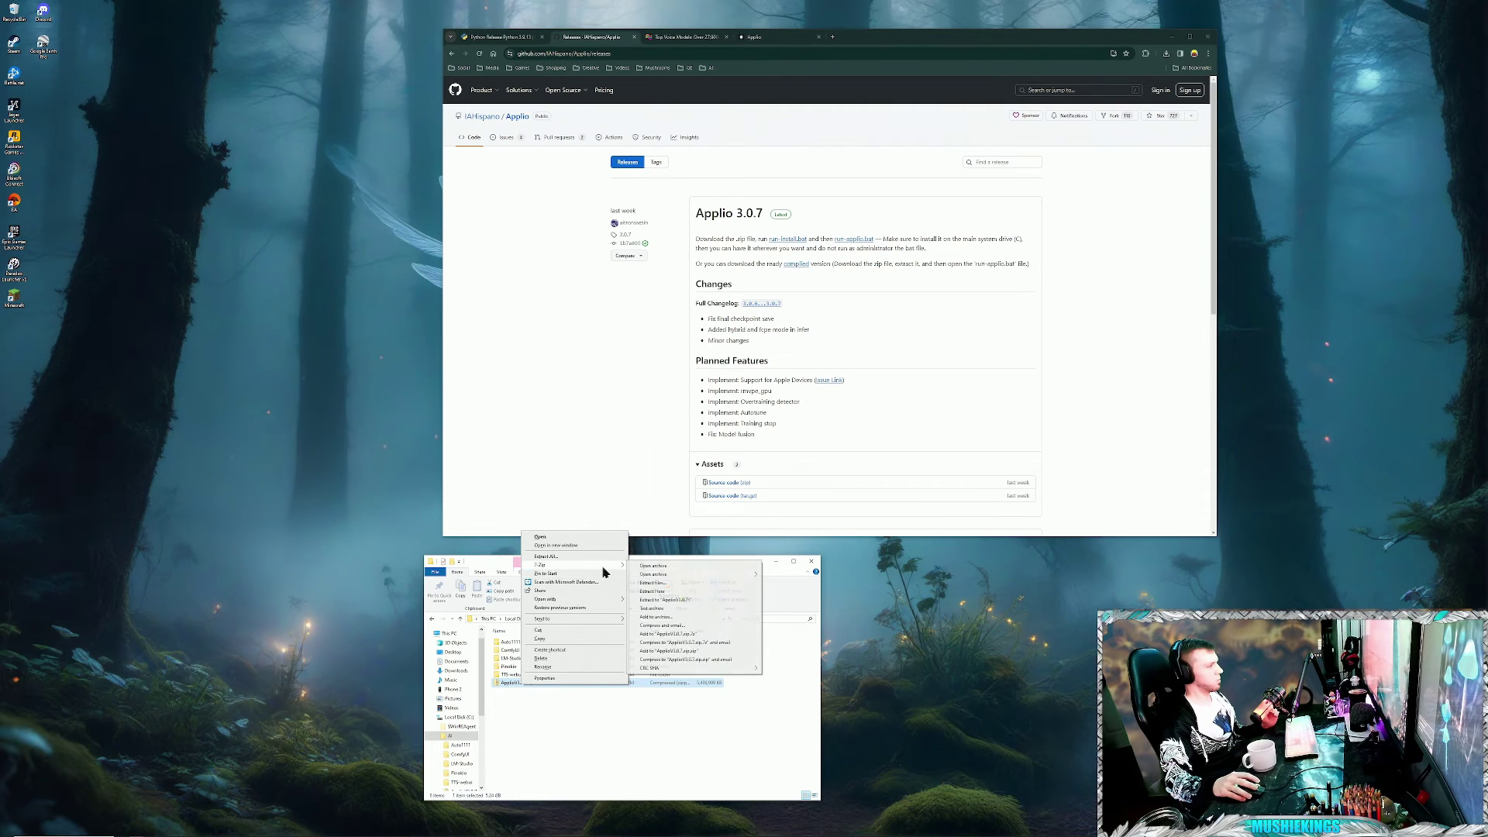
- Extract the zip to "ApplioV3.0.7\" and place the progress window beside File Explorer
left_click(666, 600)
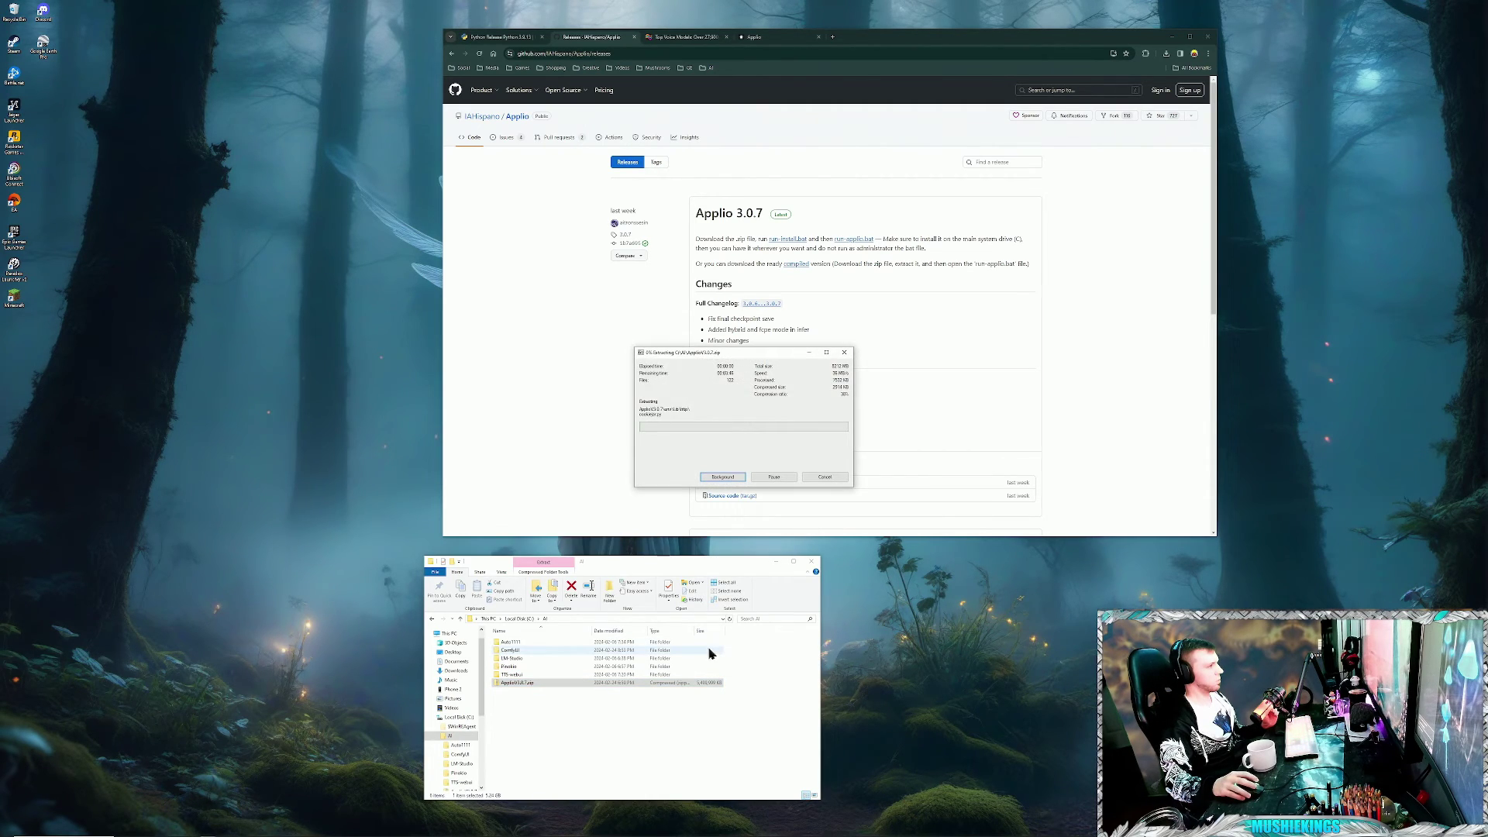
left_click_drag(744, 362, 944, 583)
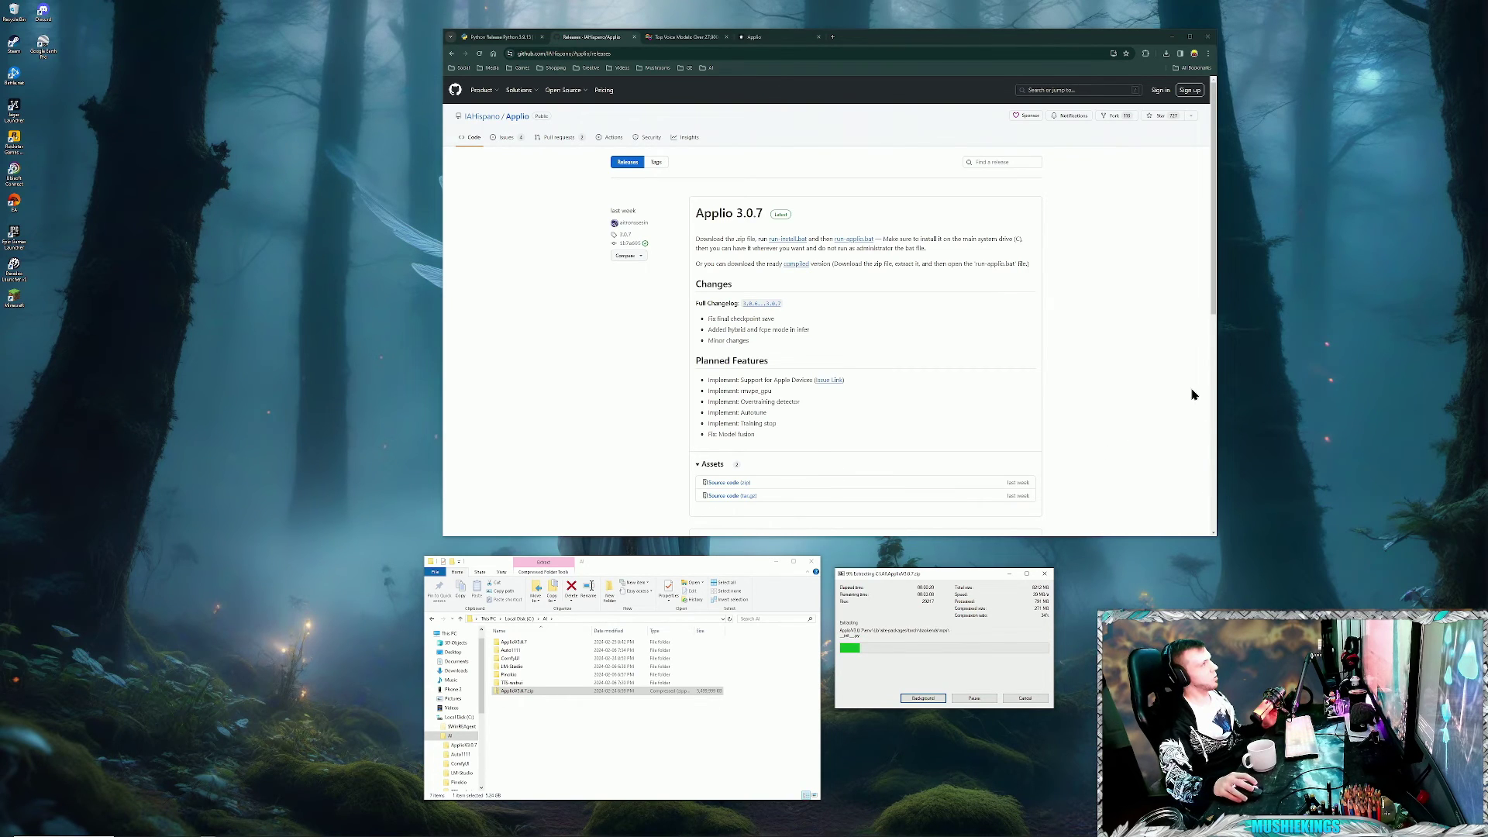
- Download the Applio 3.0.7 source code zip and move Applio-3.0.7.zip from Downloads into C:\AI
scroll(669, 445, "down", 1)
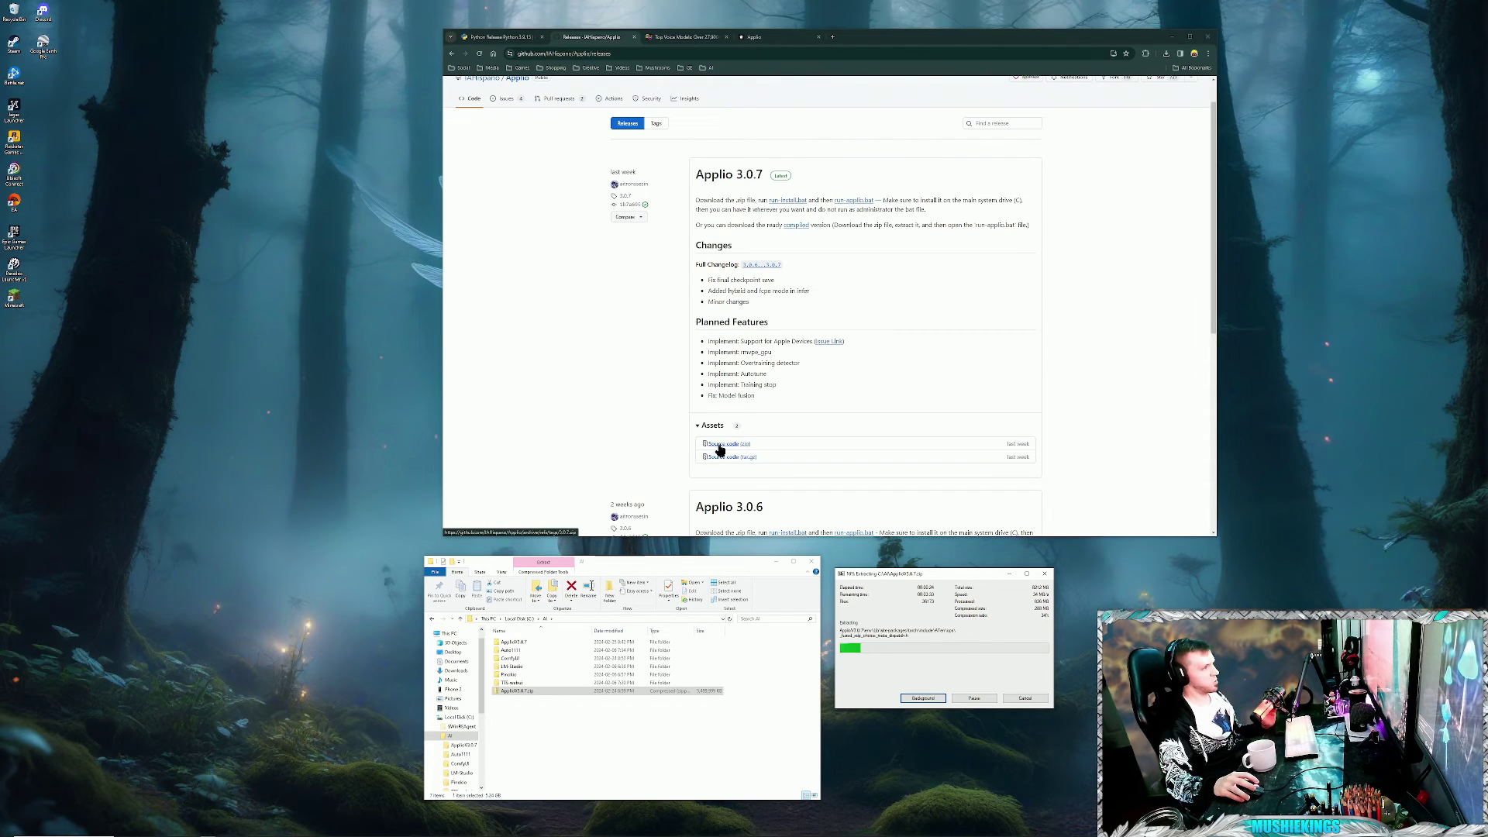
left_click(719, 448)
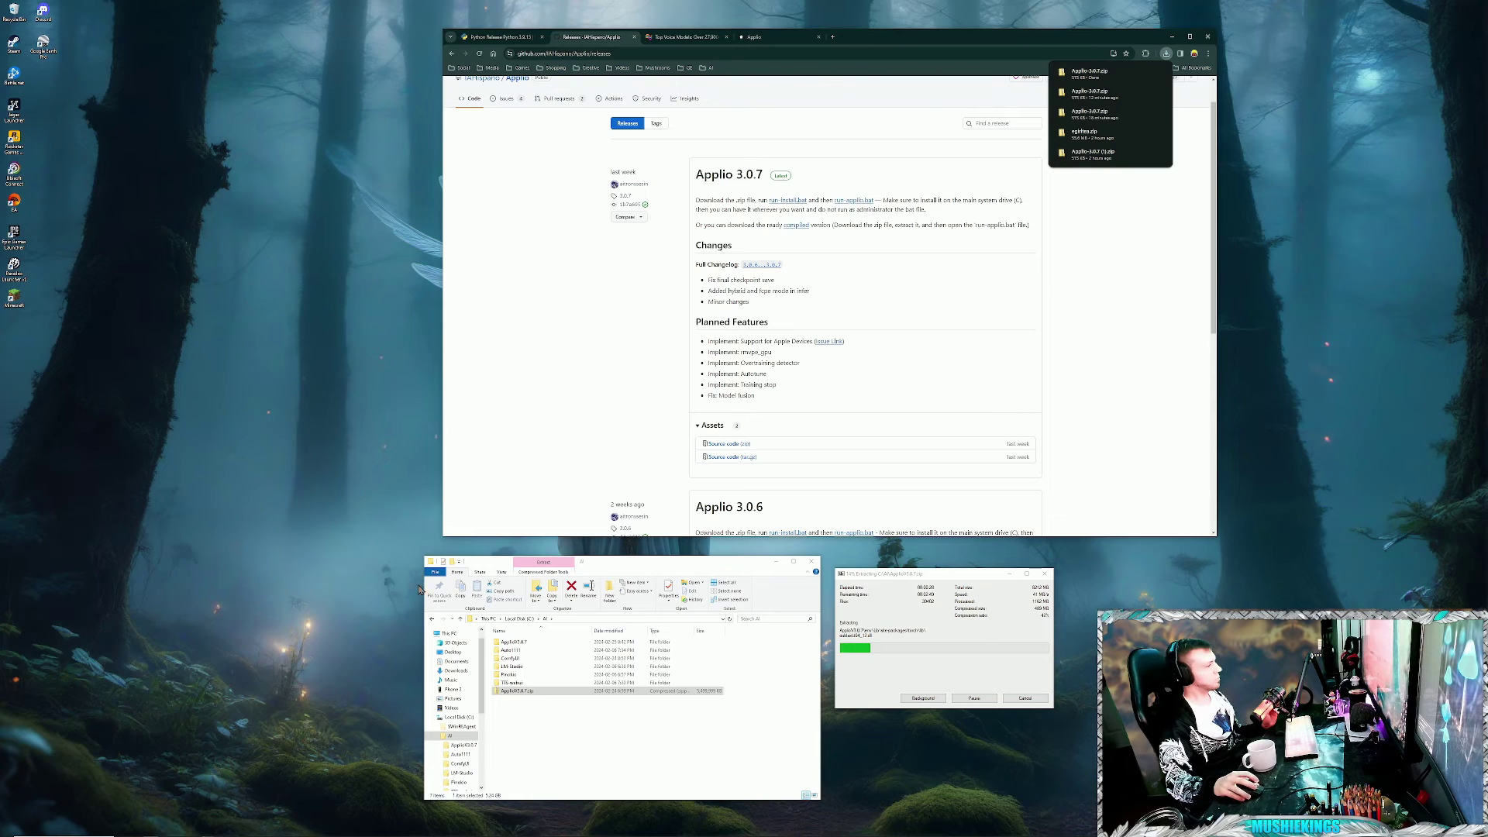
left_click(455, 670)
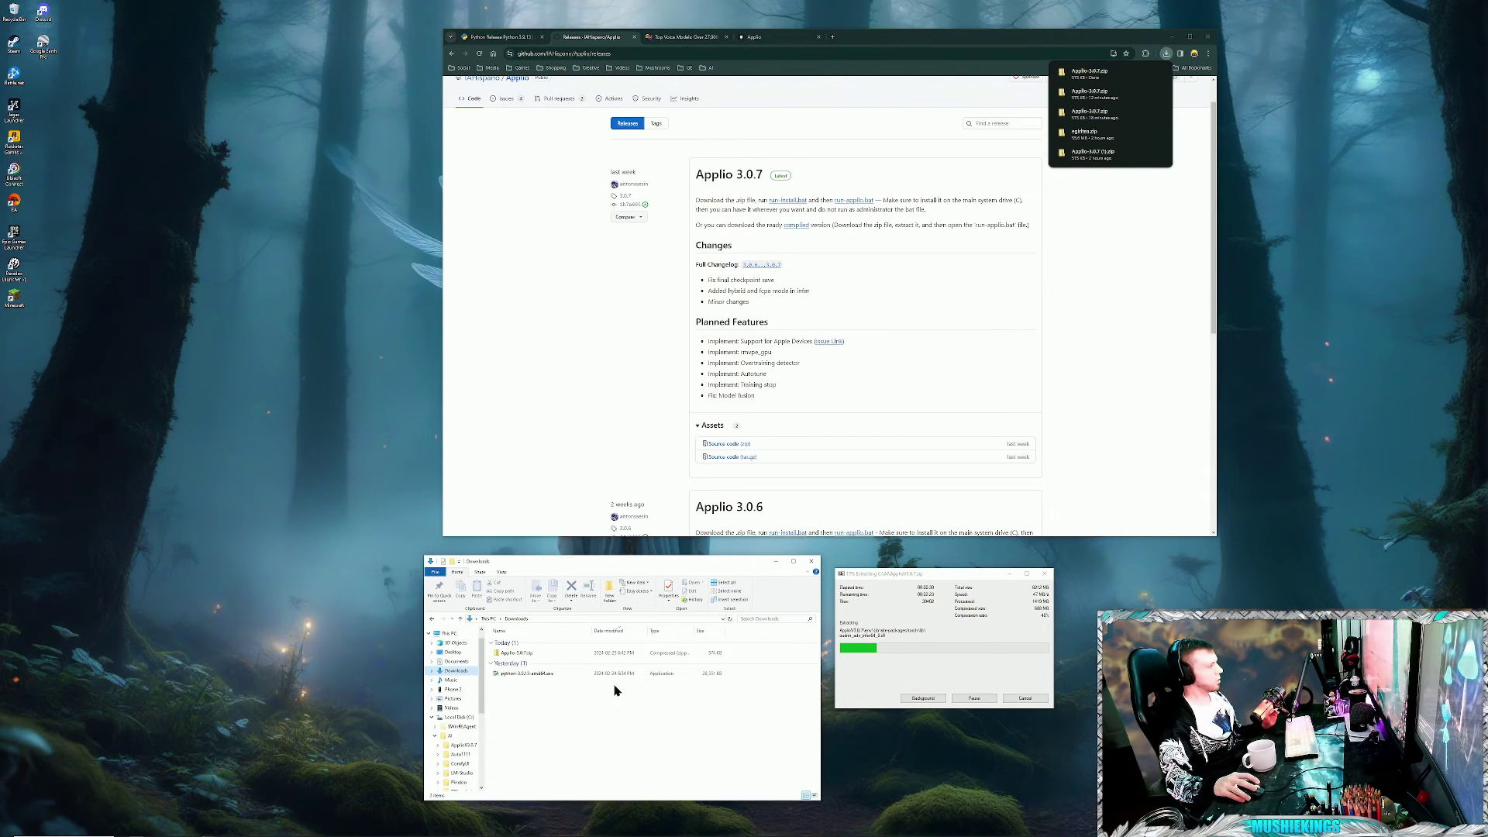
right_click(509, 653)
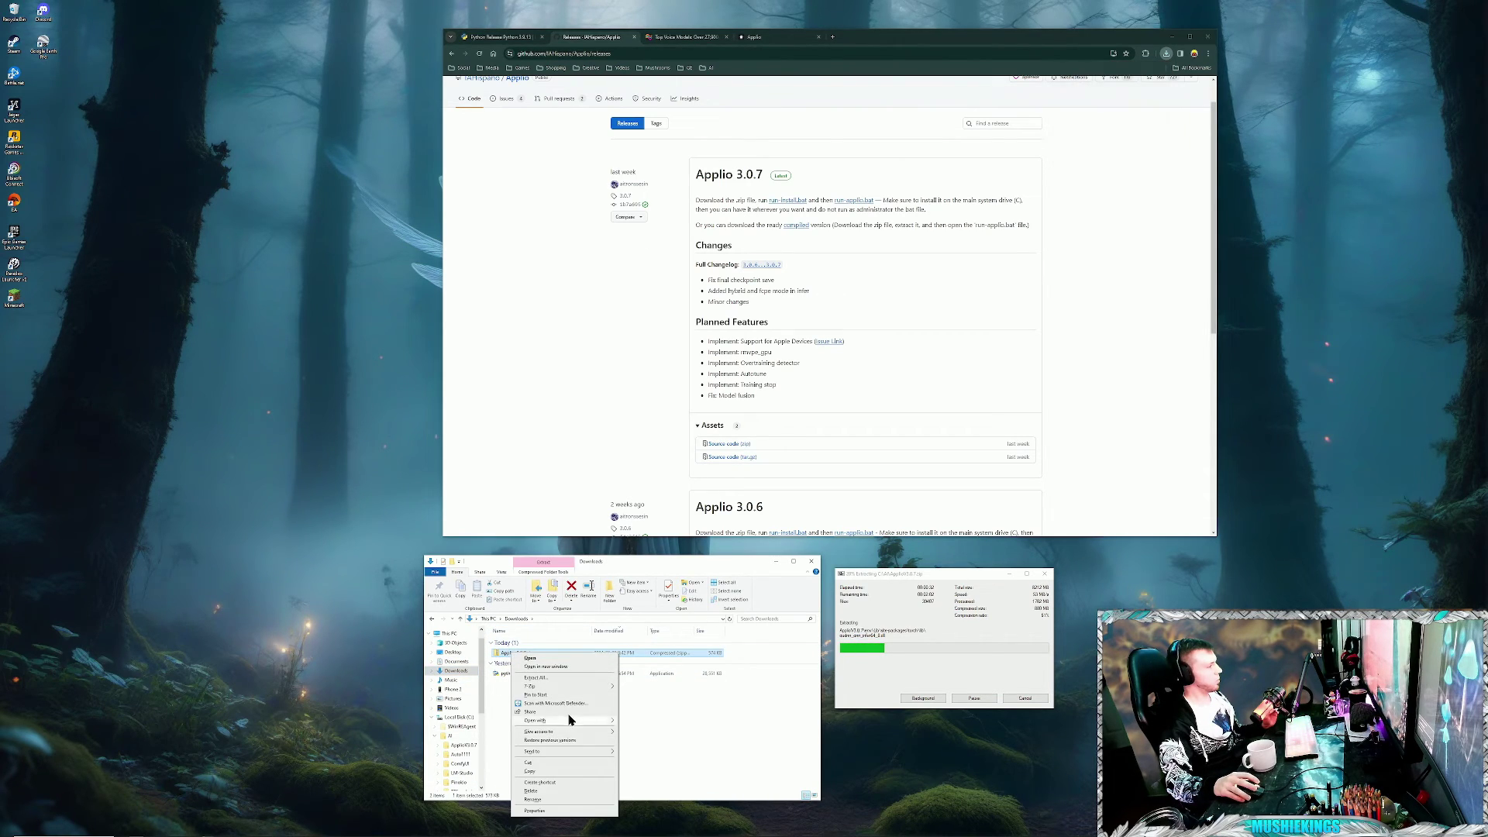
left_click(556, 763)
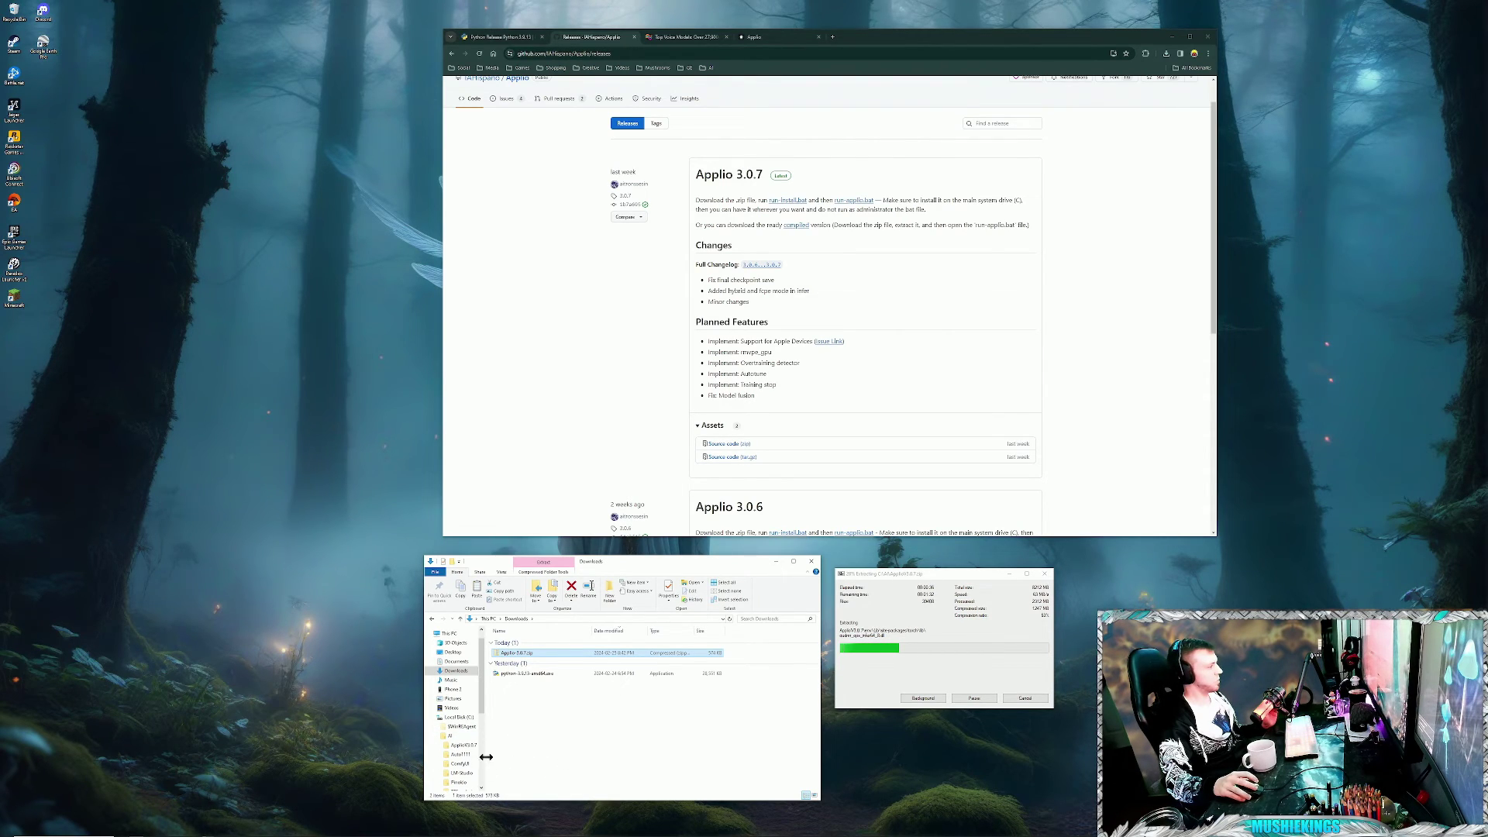
left_click(450, 735)
right_click(554, 731)
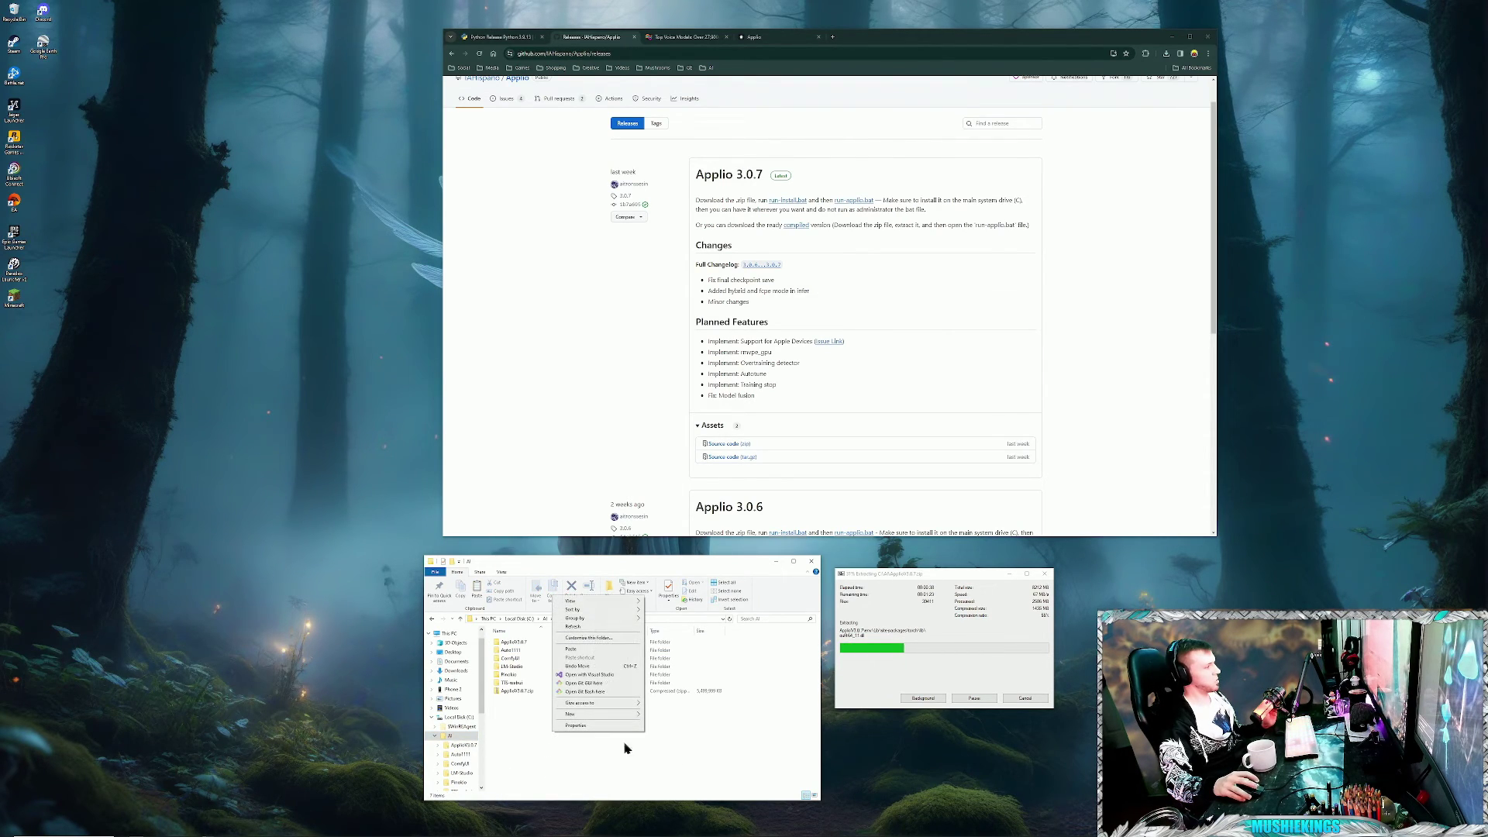
left_click(573, 649)
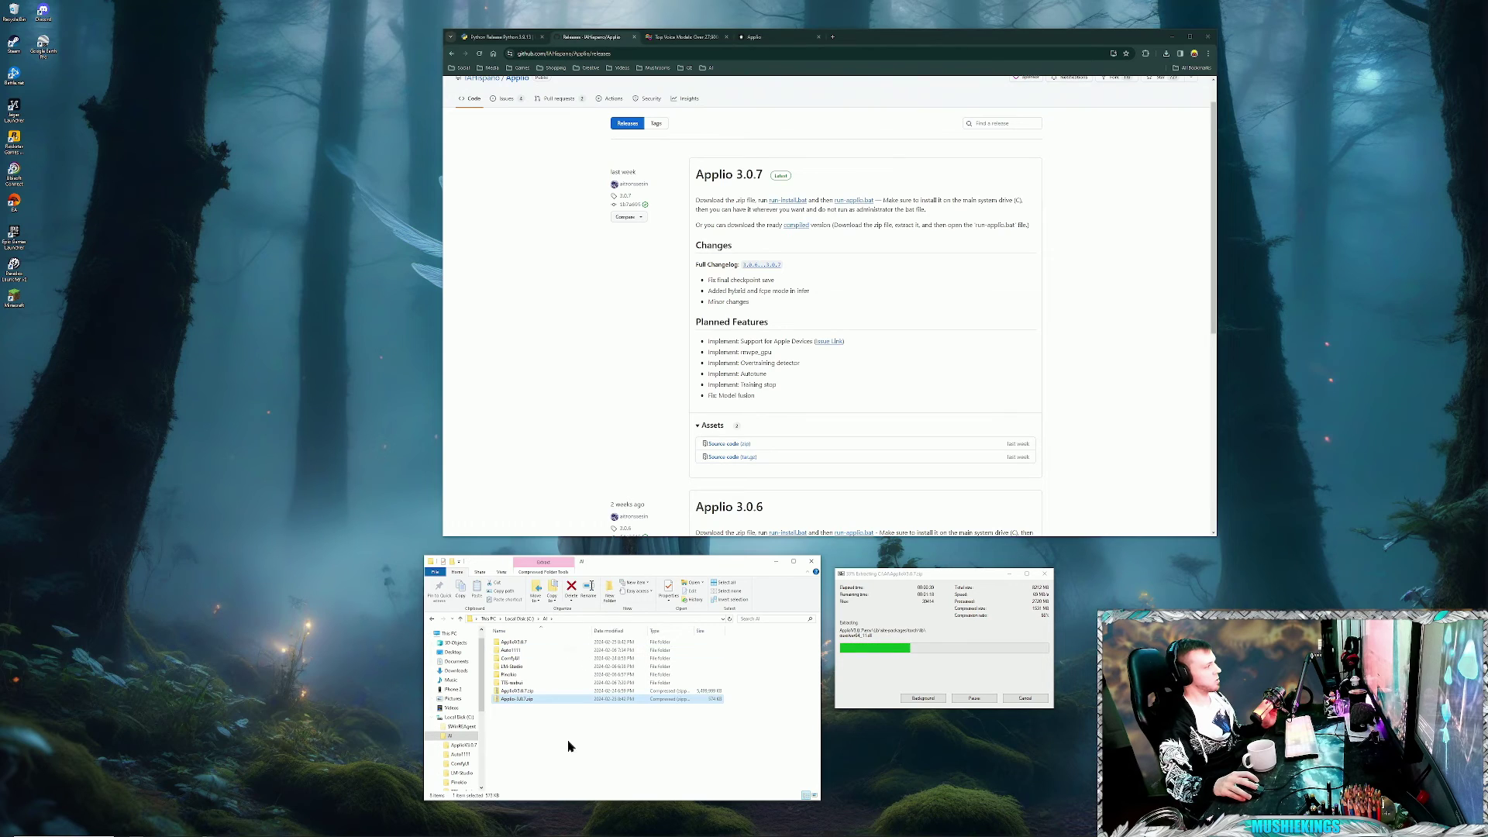
- Extract Applio-3.0.7.zip to an Applio-3.0.7 folder with 7-Zip and open that folder
right_click(517, 703)
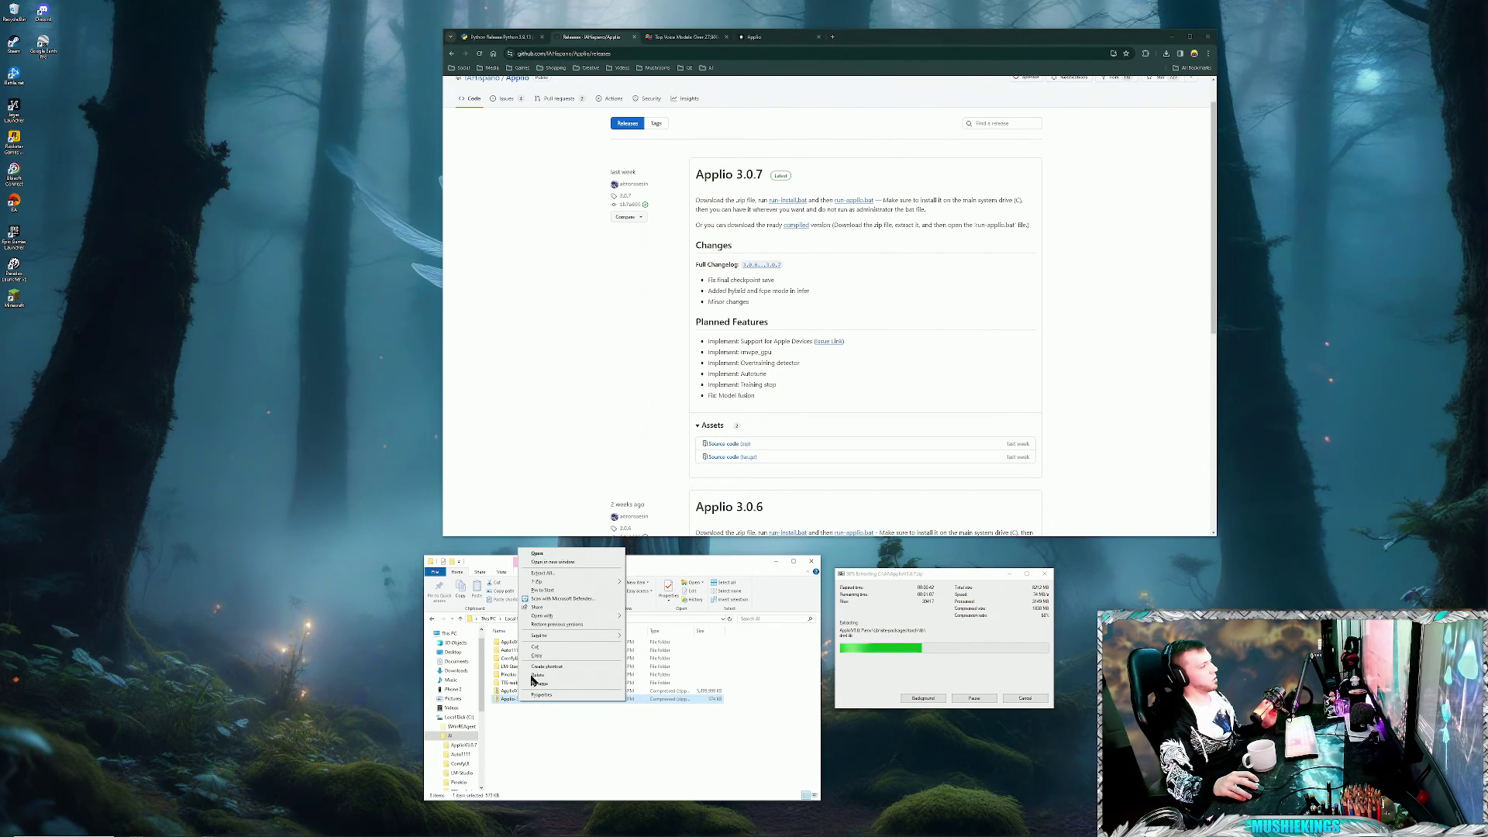
mouse_move(577, 587)
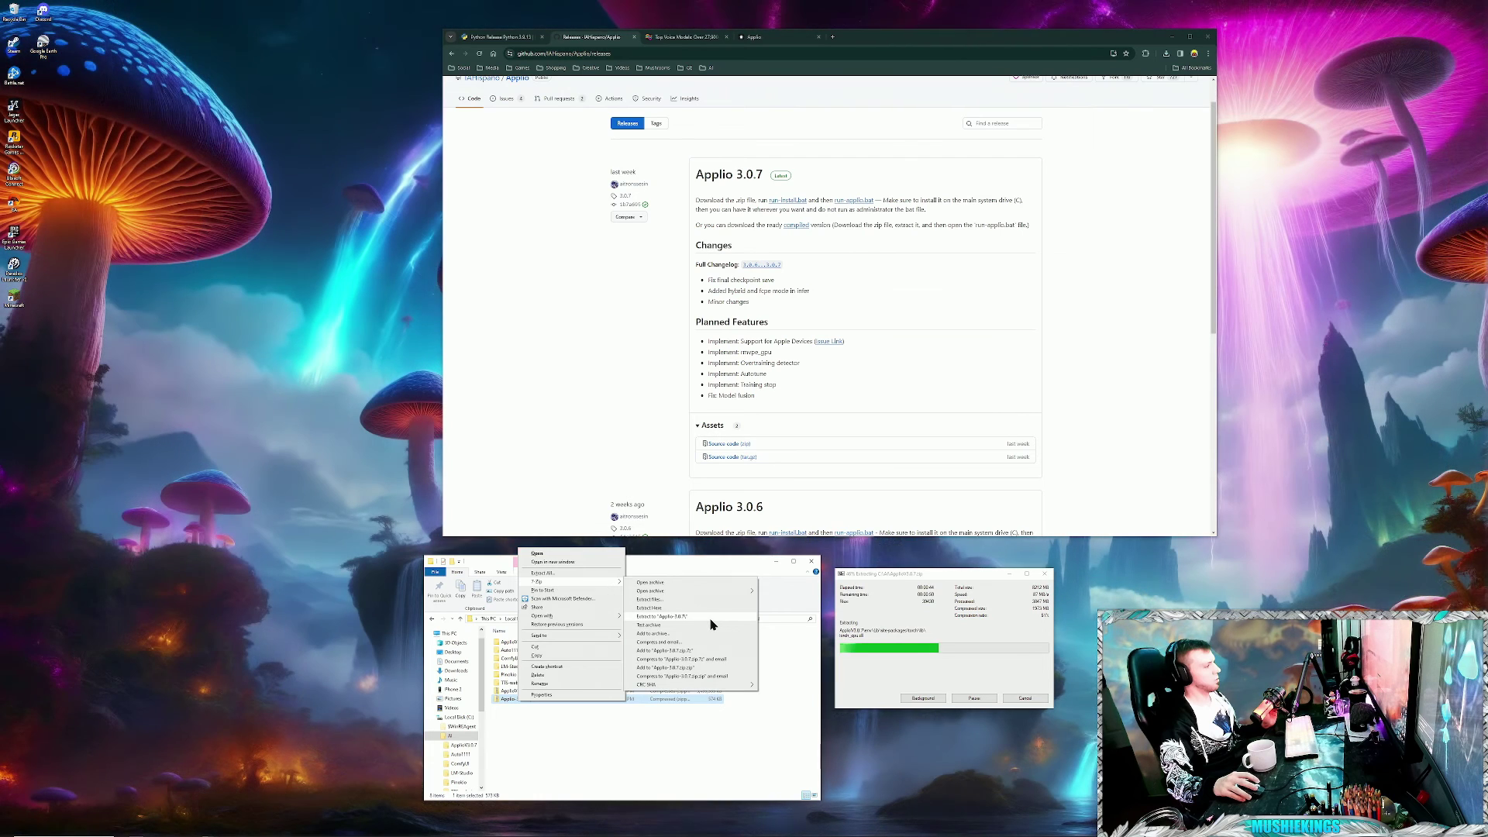
left_click(663, 616)
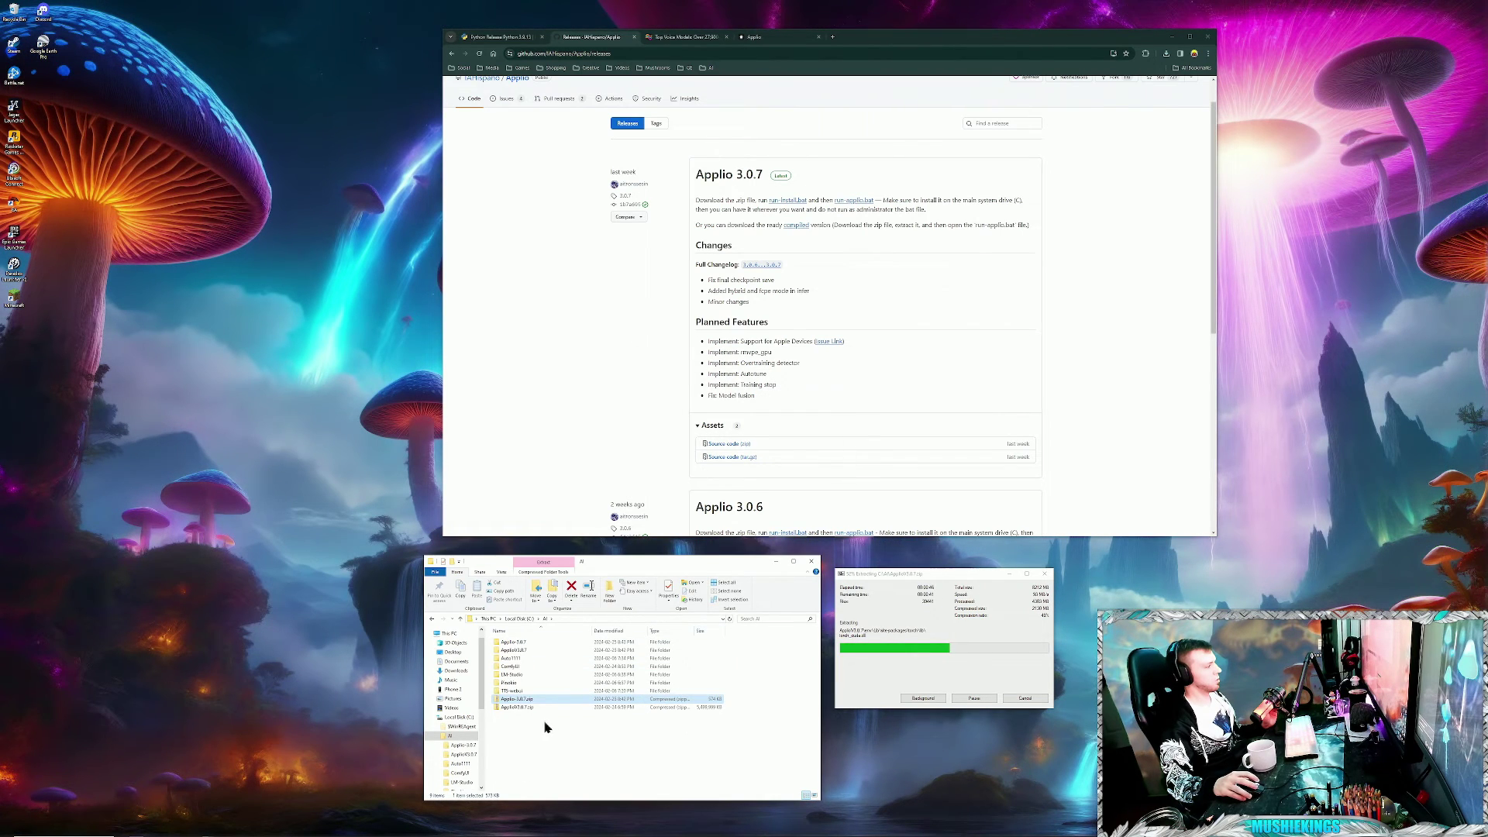
double_click(526, 641)
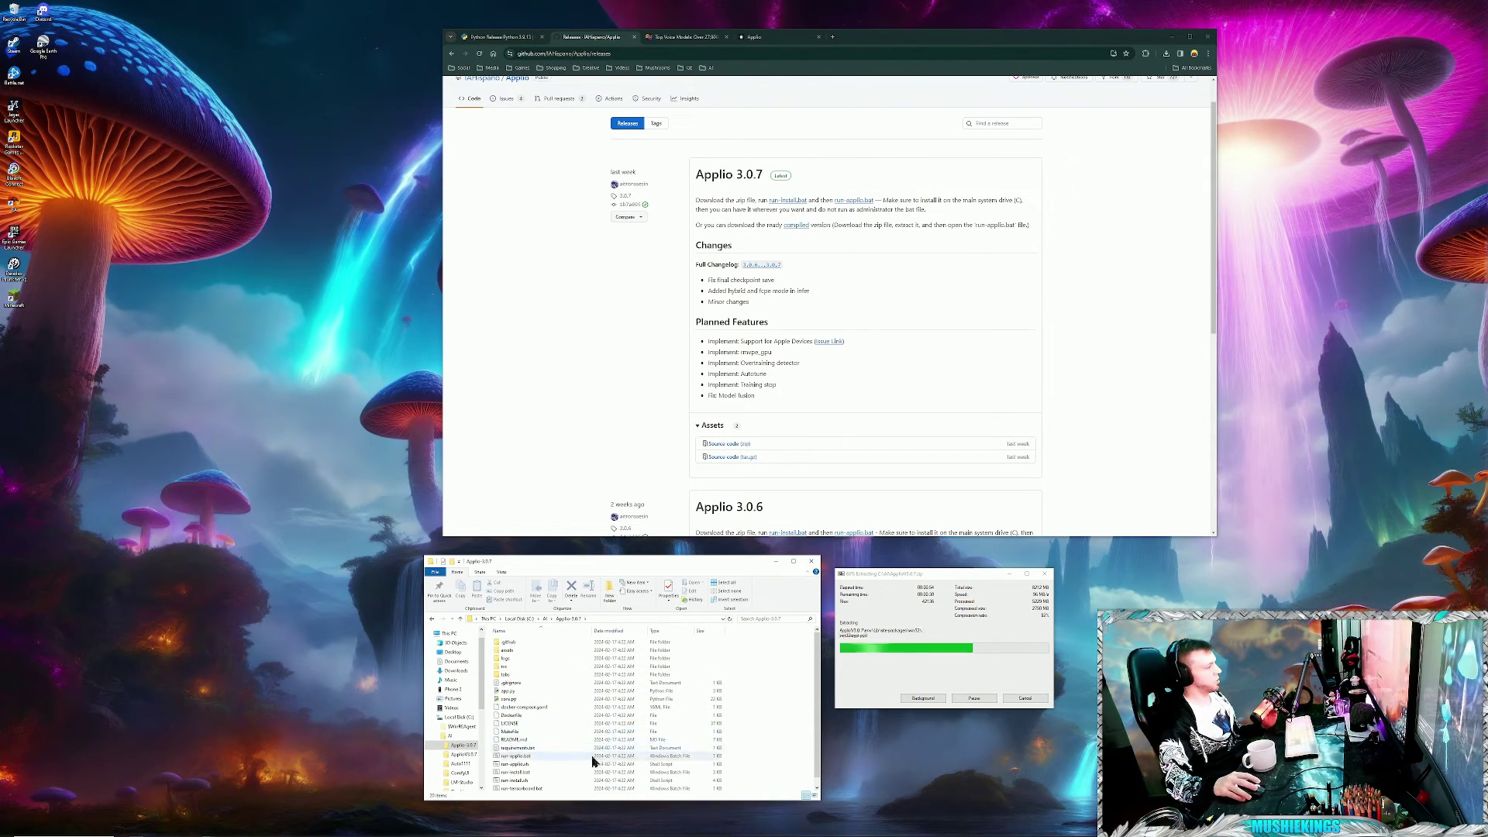
- Browse the Applio-3.0.7 folder contents, then go back to C:\AI
scroll(593, 763, "down", 1)
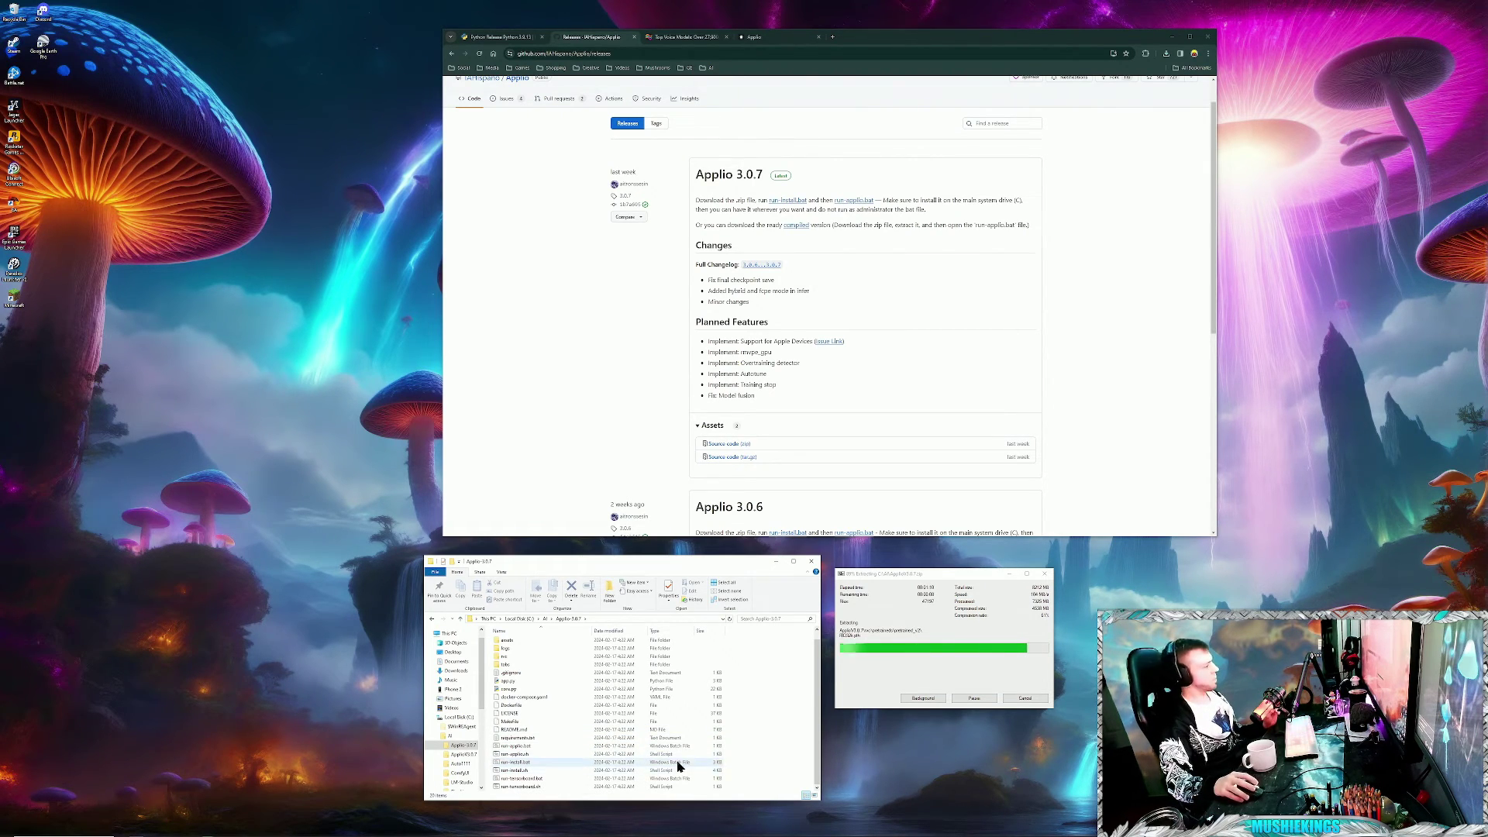
left_click(431, 620)
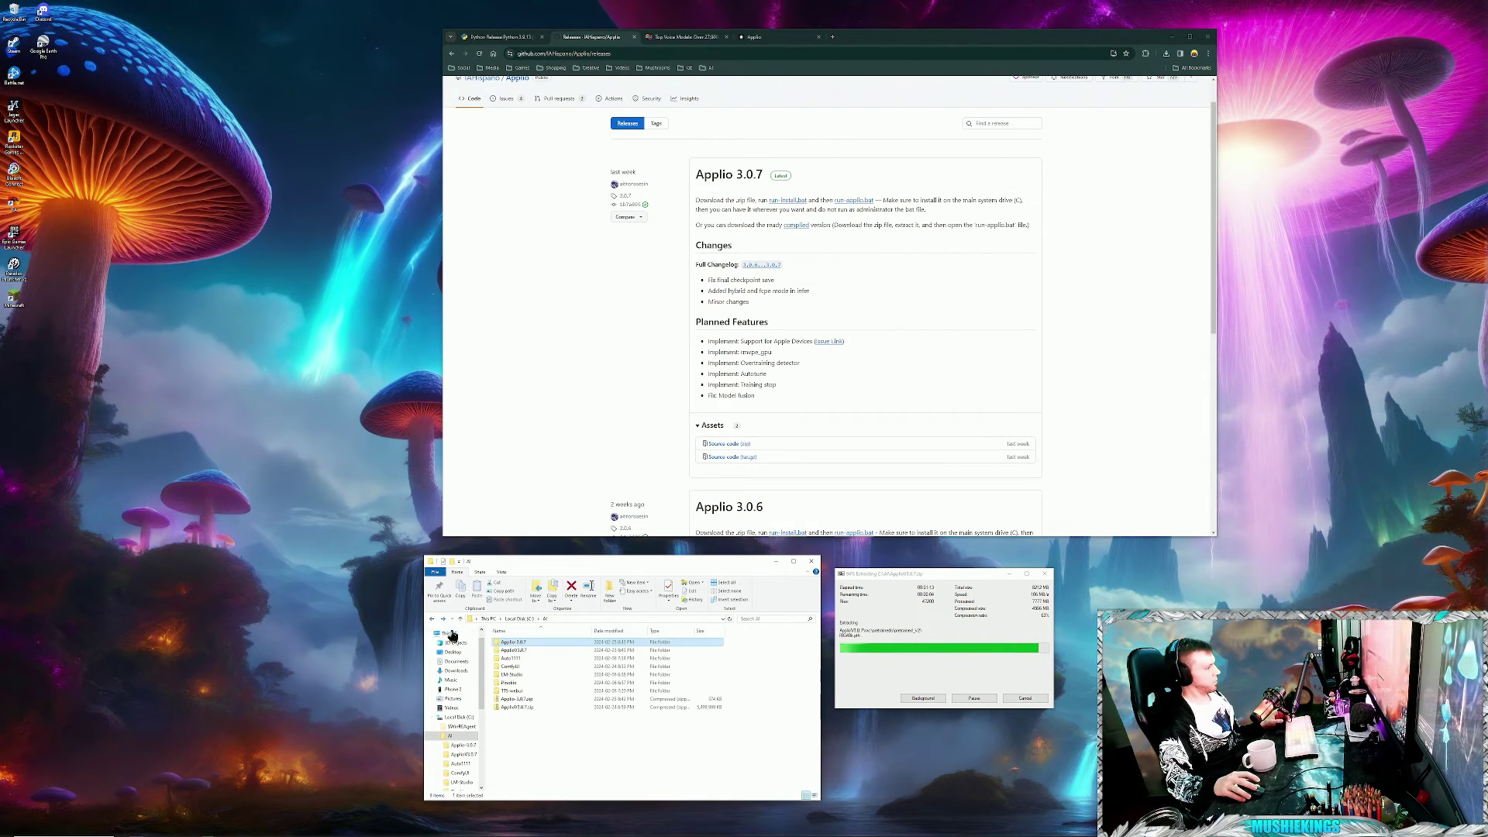
- Delete the Applio-3.0.7 folder and the Applio-3.0.7.zip file from C:\AI
right_click(528, 647)
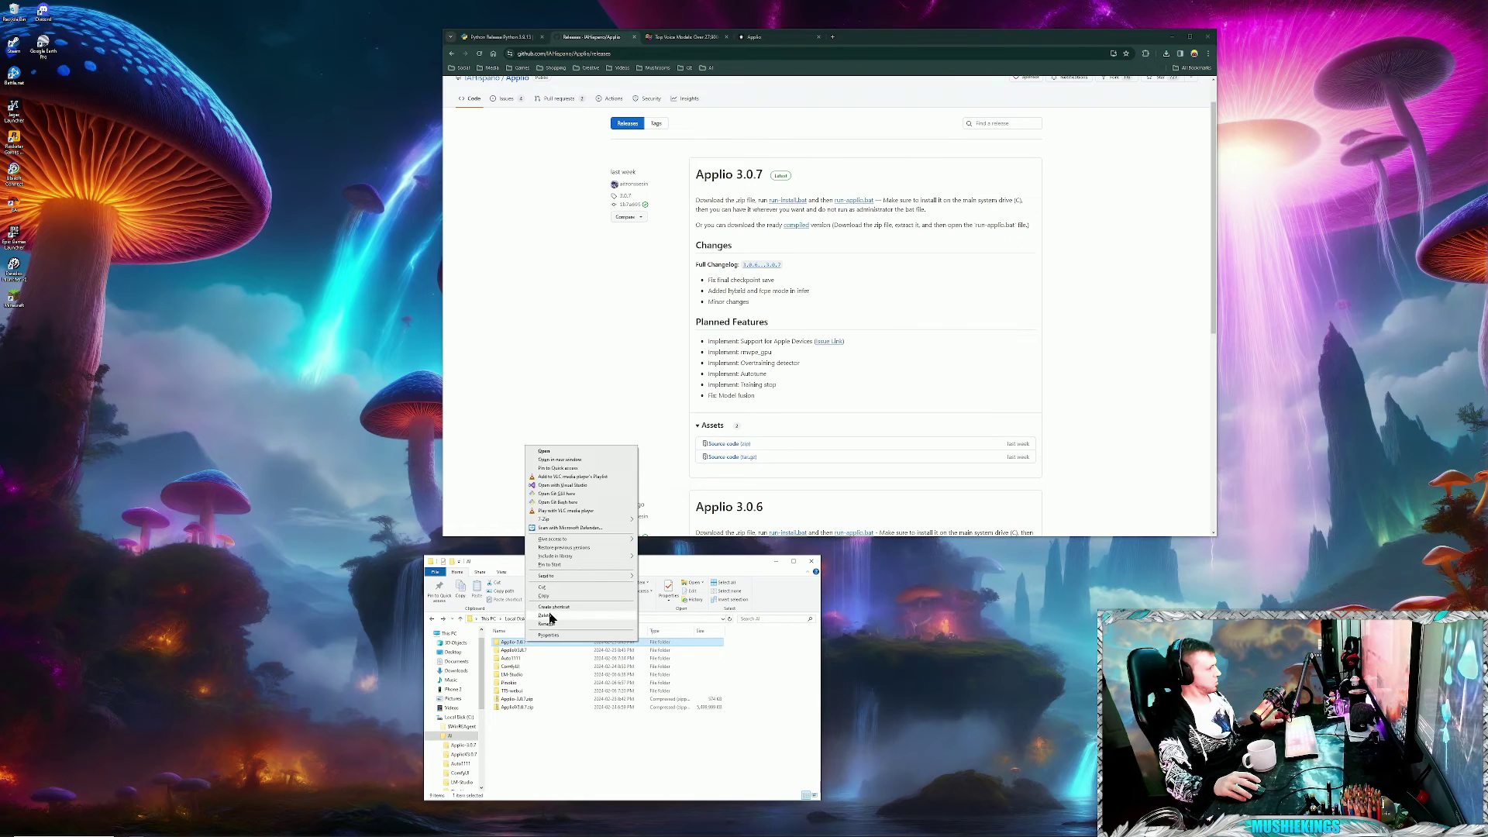
left_click(546, 611)
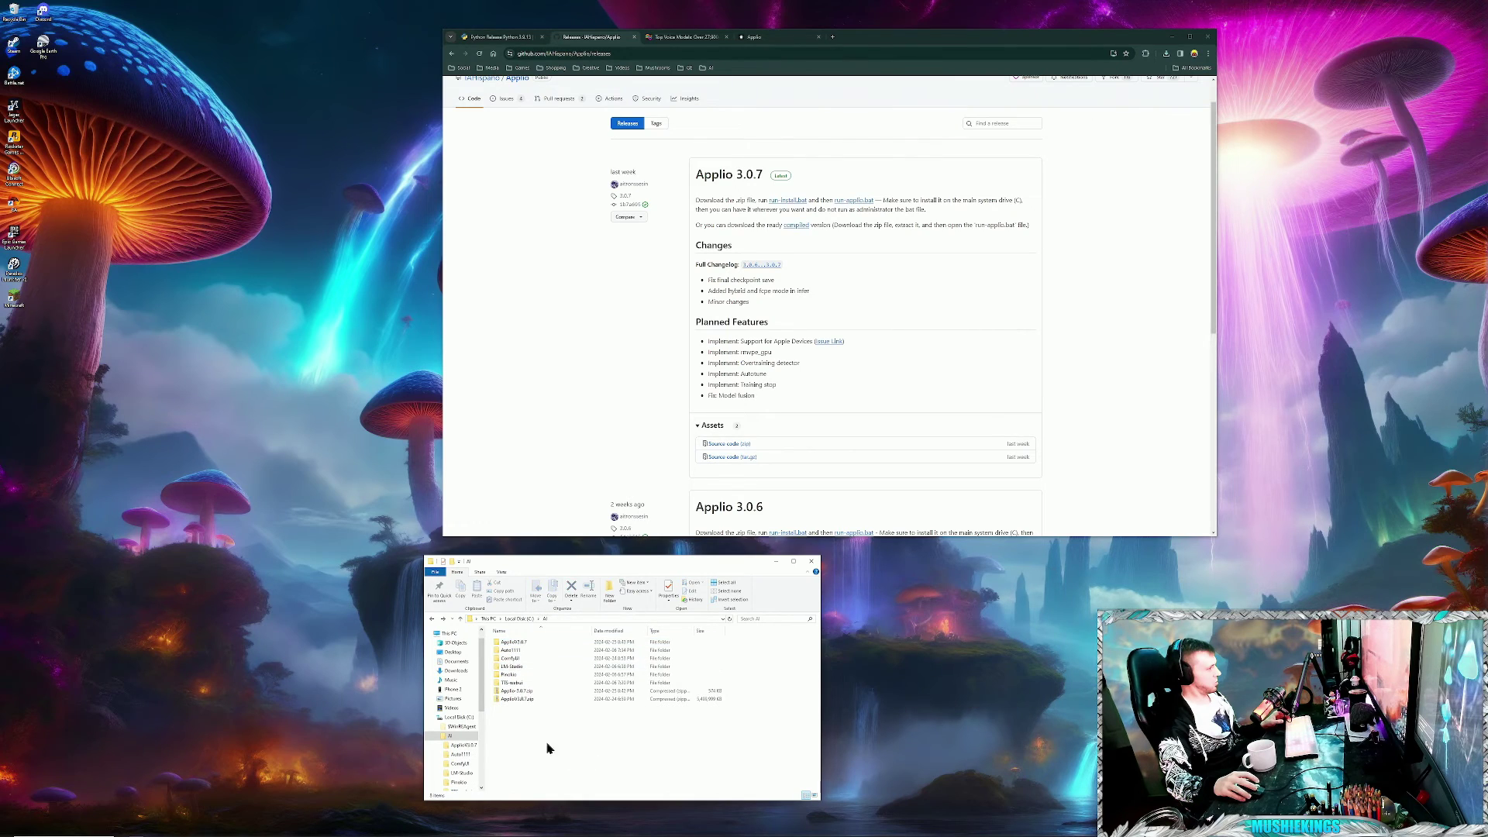
right_click(517, 691)
left_click(533, 666)
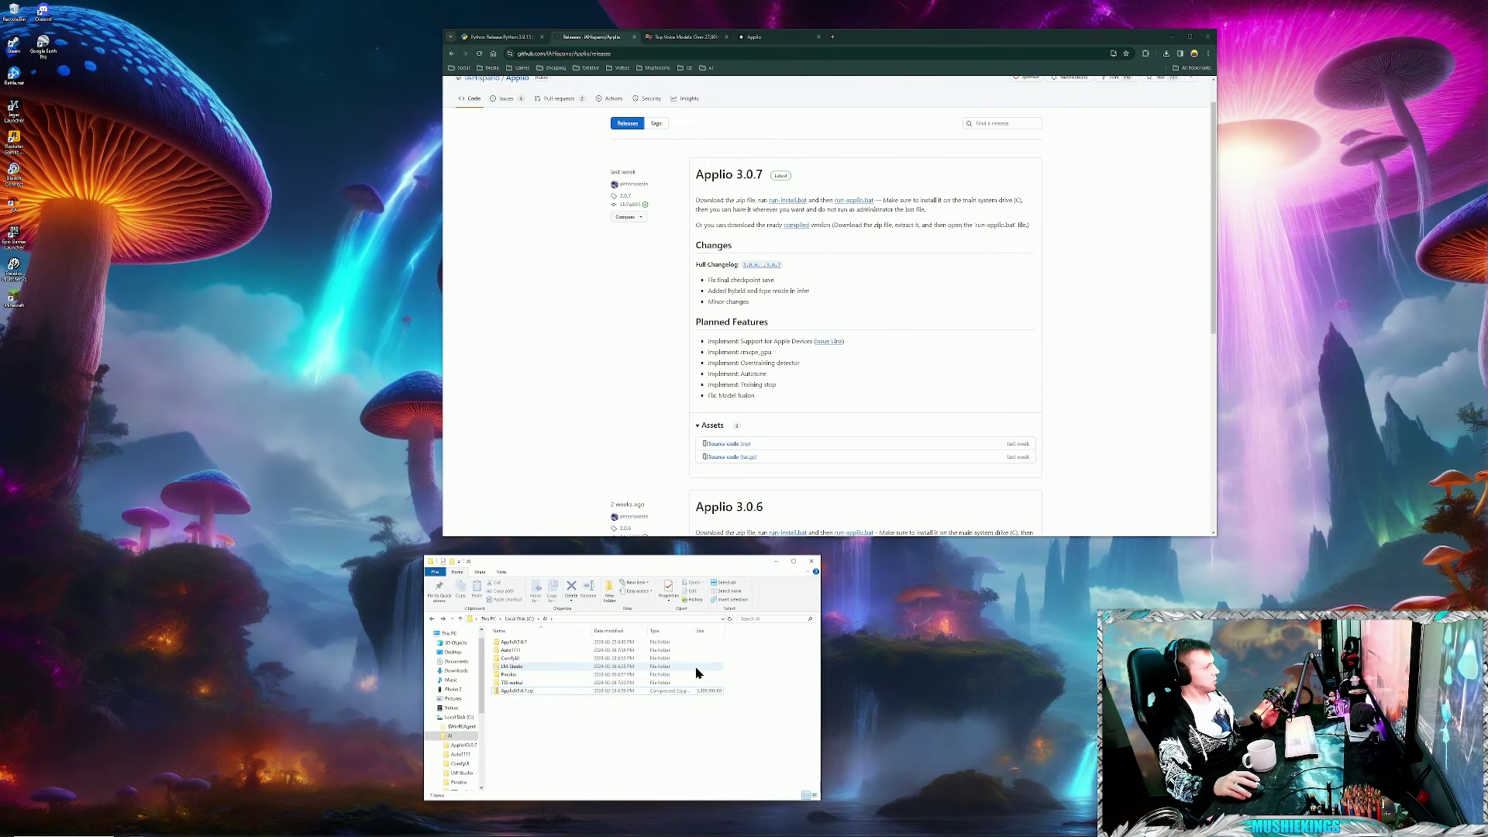
- Rename the ApplioV3.0.7 folder to Applio by trimming off the version suffix
left_click(526, 644)
left_click(530, 643)
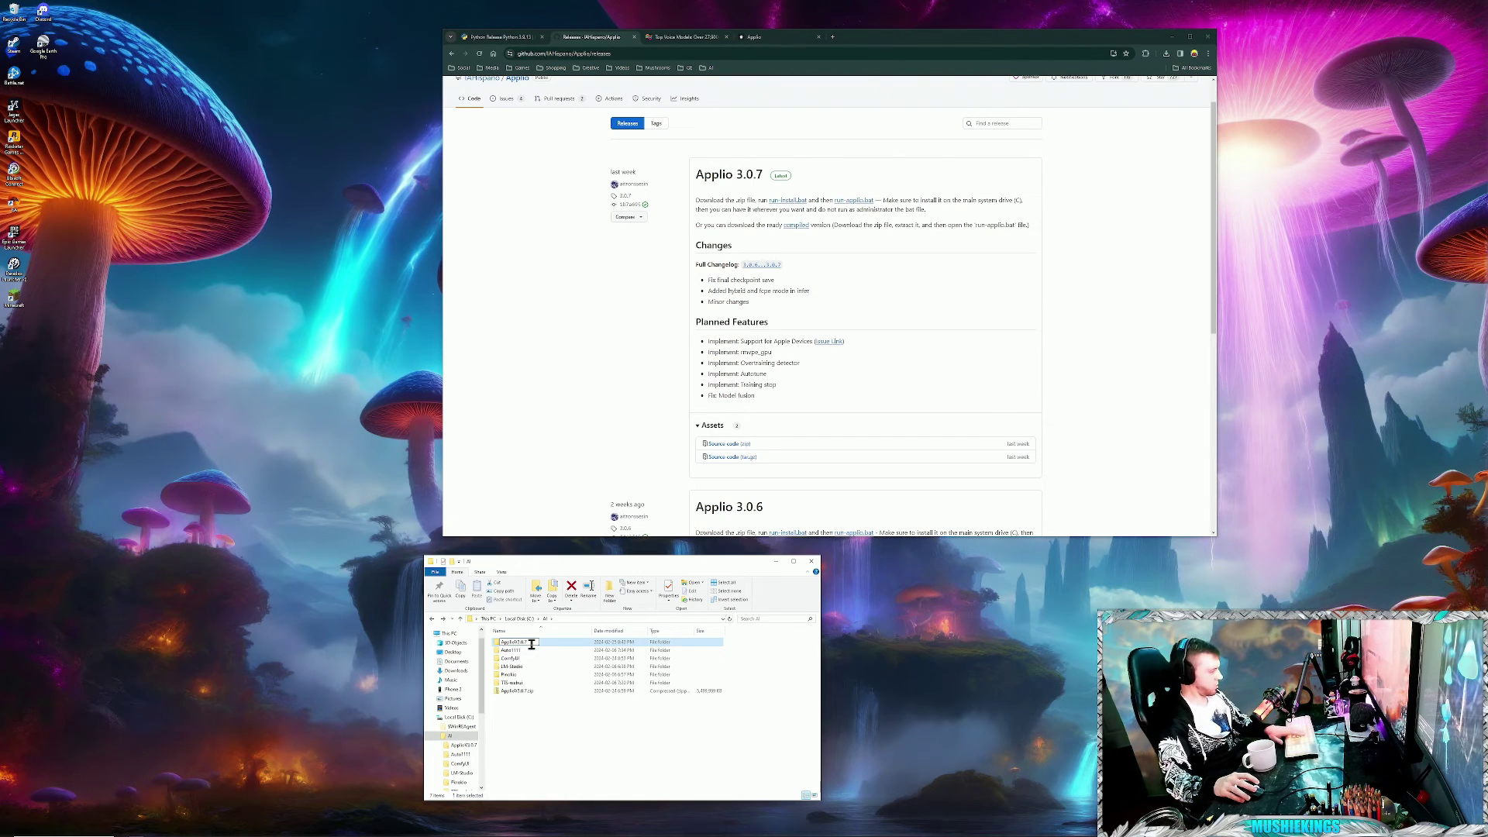
key("End")
key("BackSpace")
key("BackSpace")
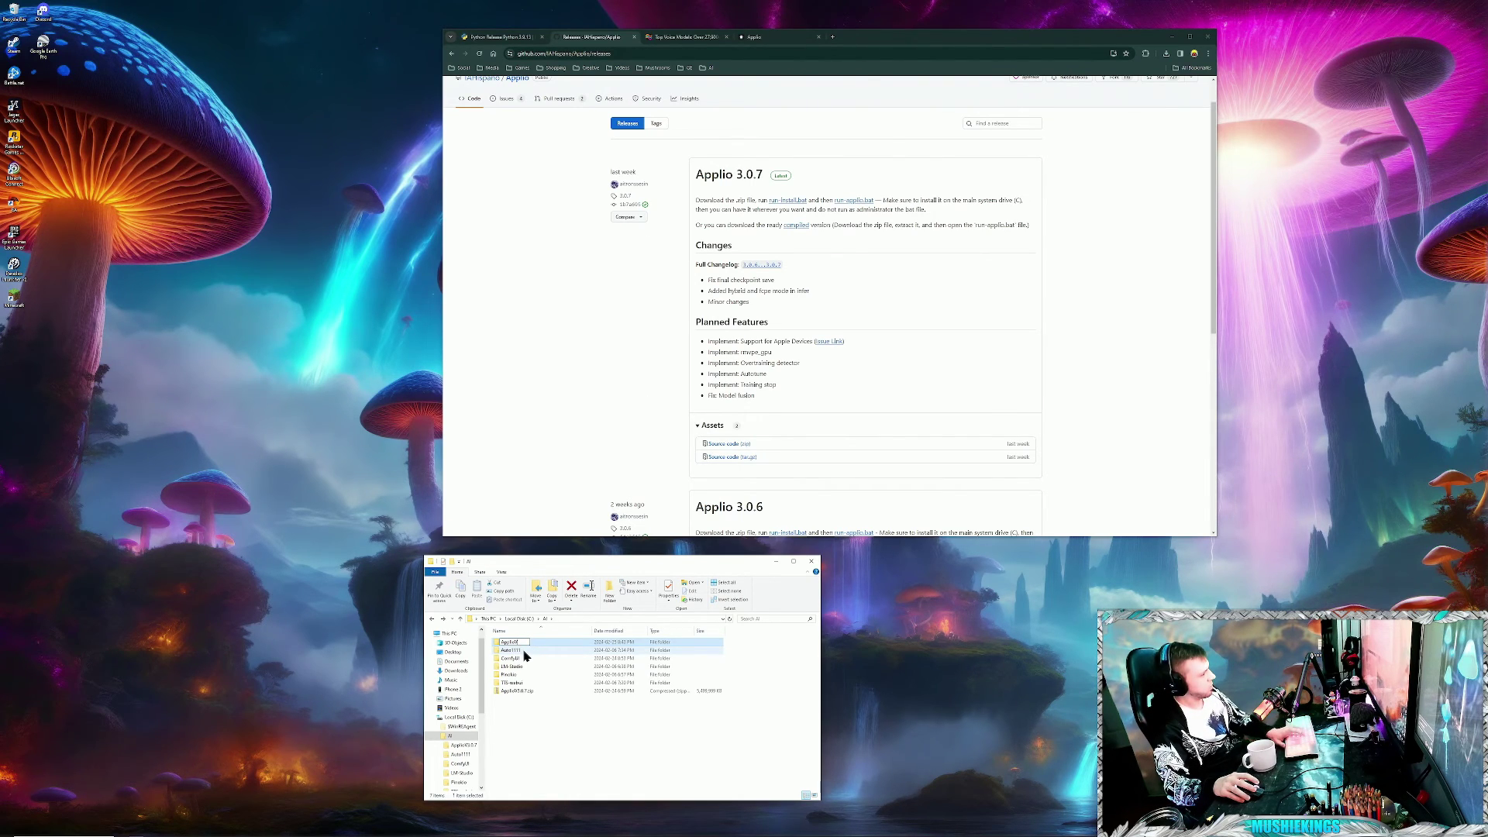
key("BackSpace")
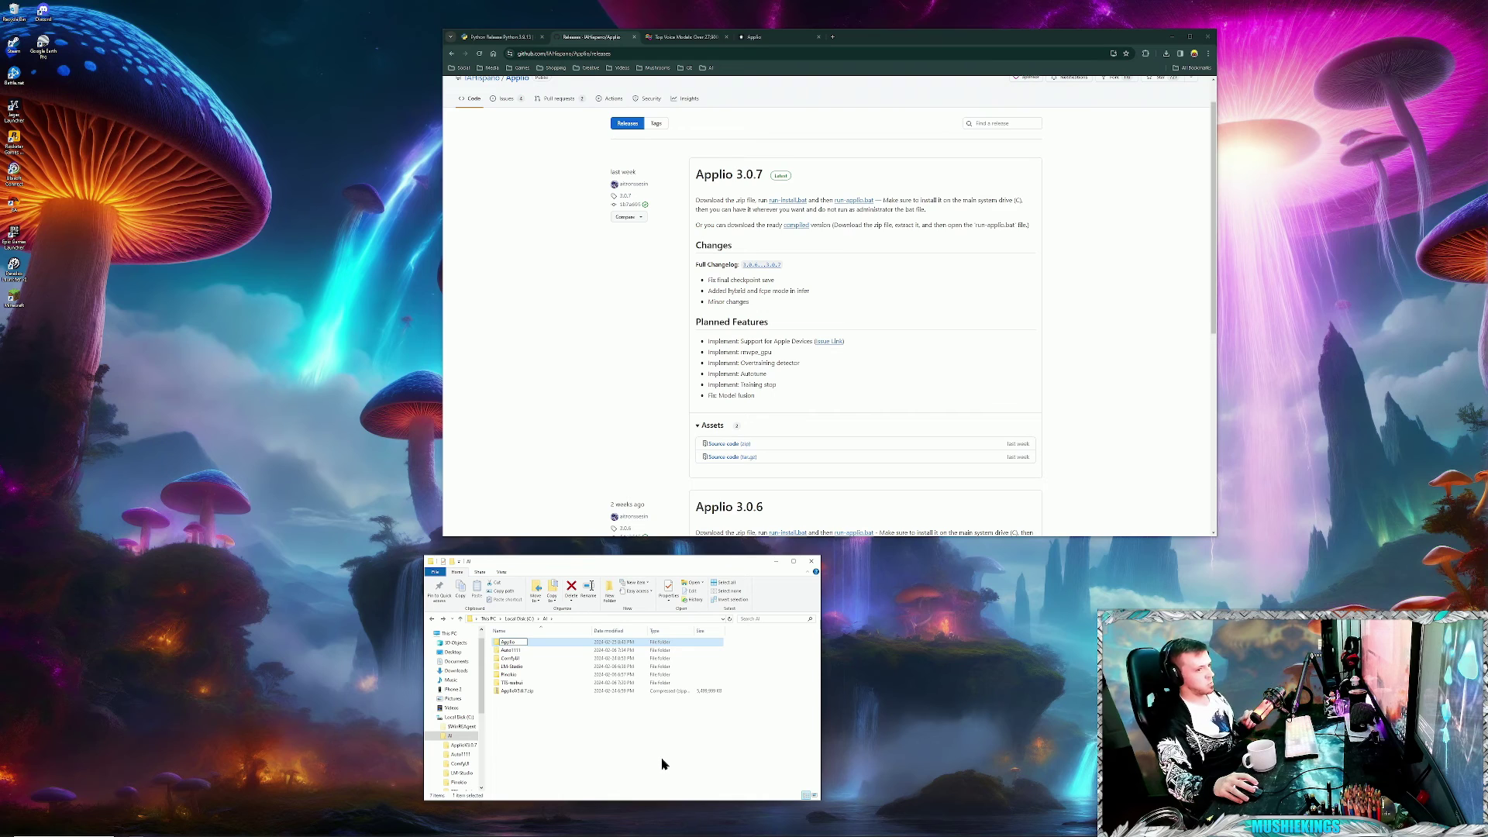
left_click(555, 742)
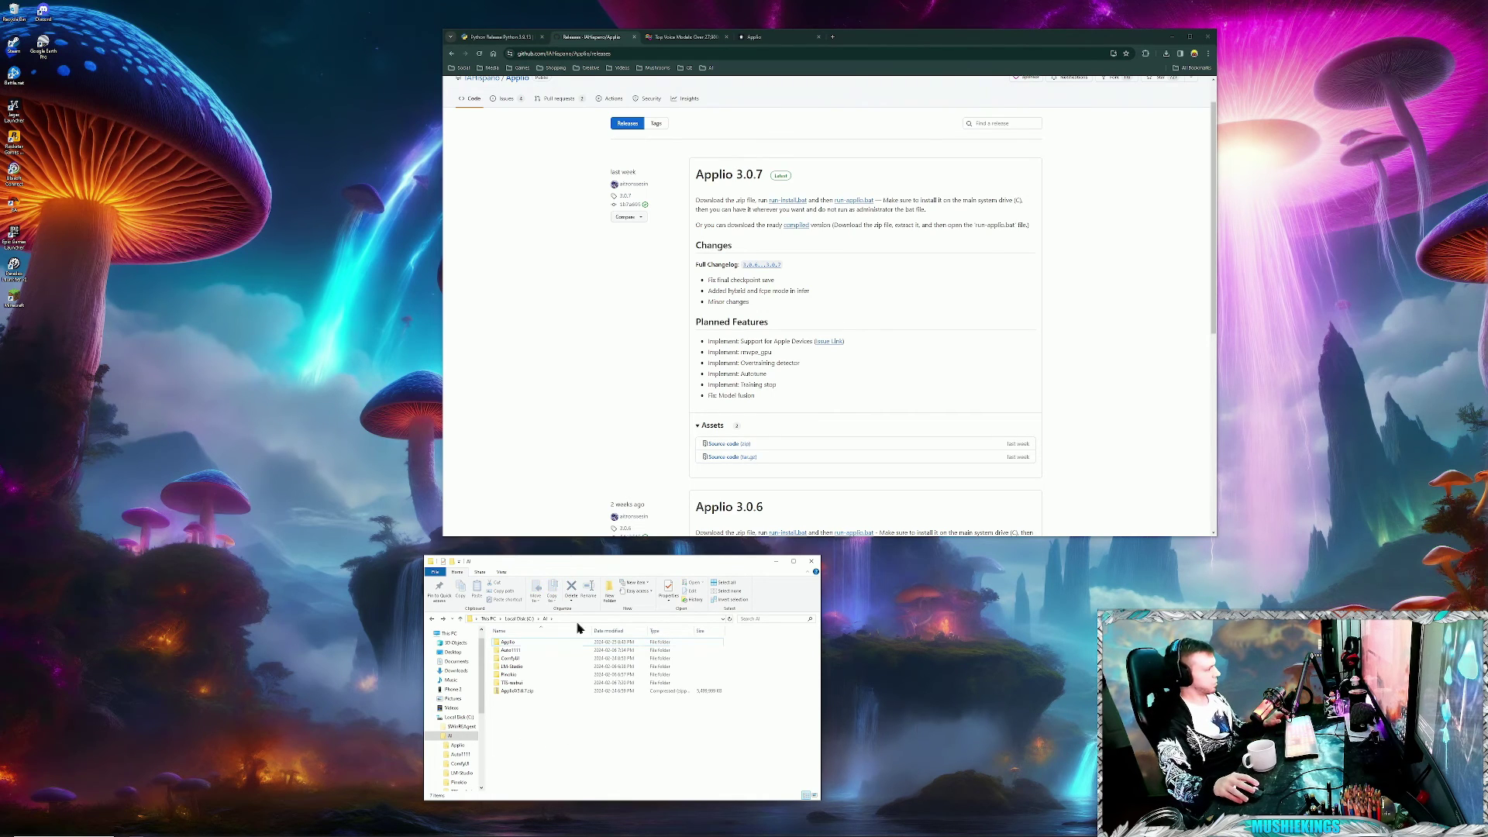
- Open the Applio folder and run run-applio.bat to start the web interface
double_click(505, 644)
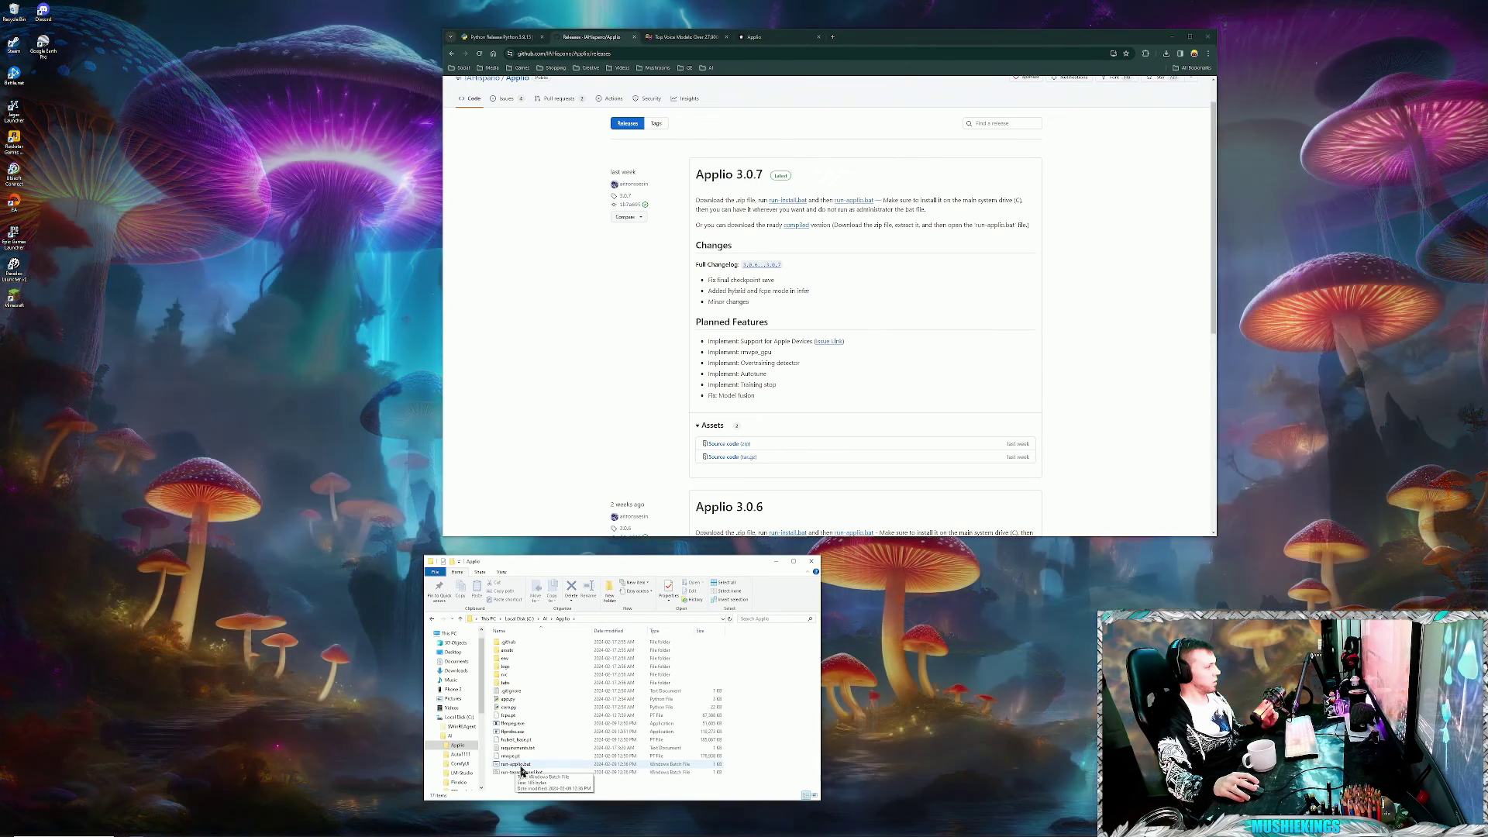
double_click(517, 764)
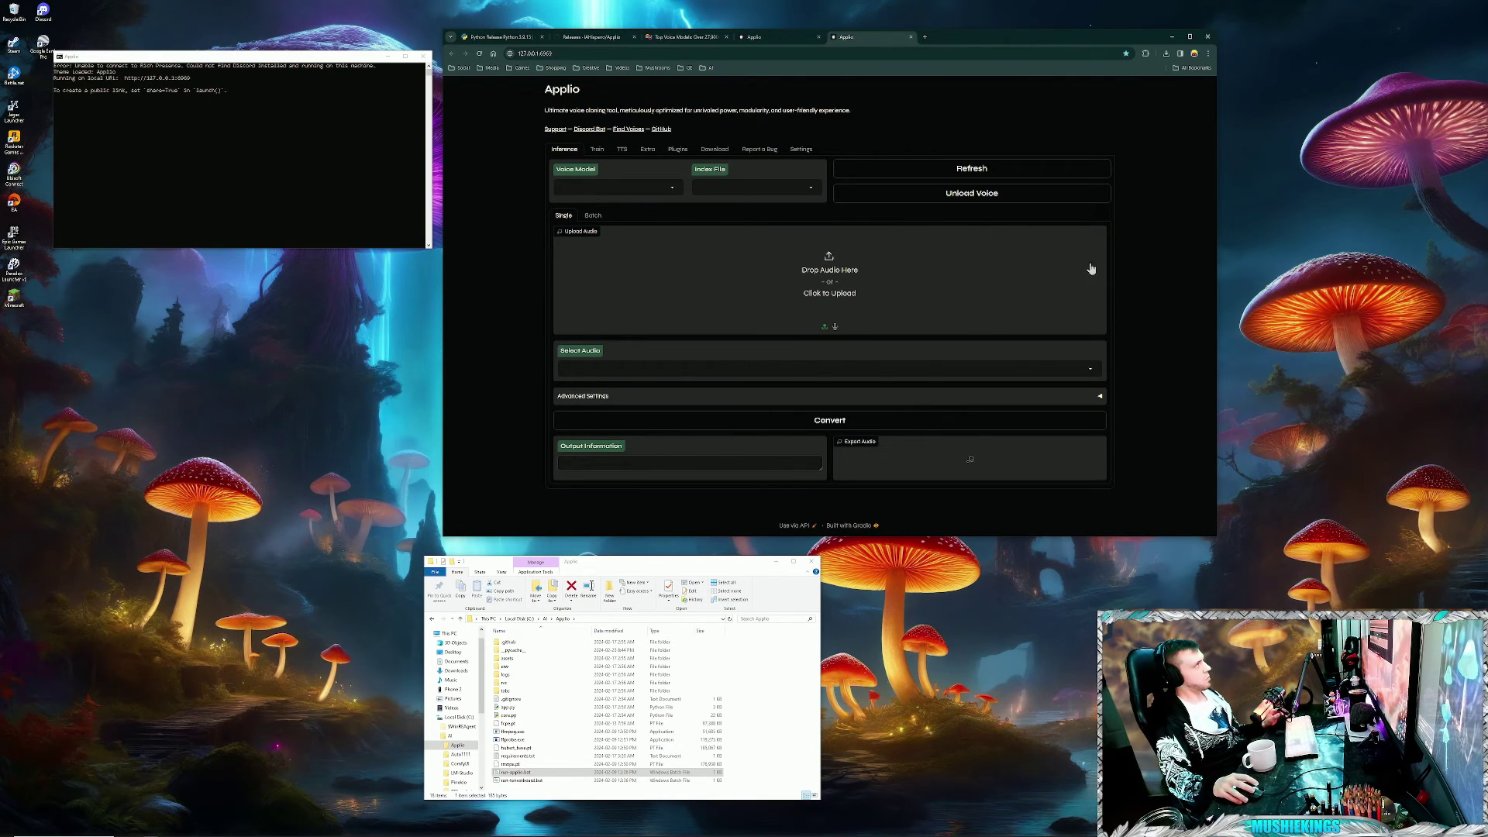
- On the TTS tab, pick en-US-ChristopherNeural from the TTS Voices list
left_click(624, 153)
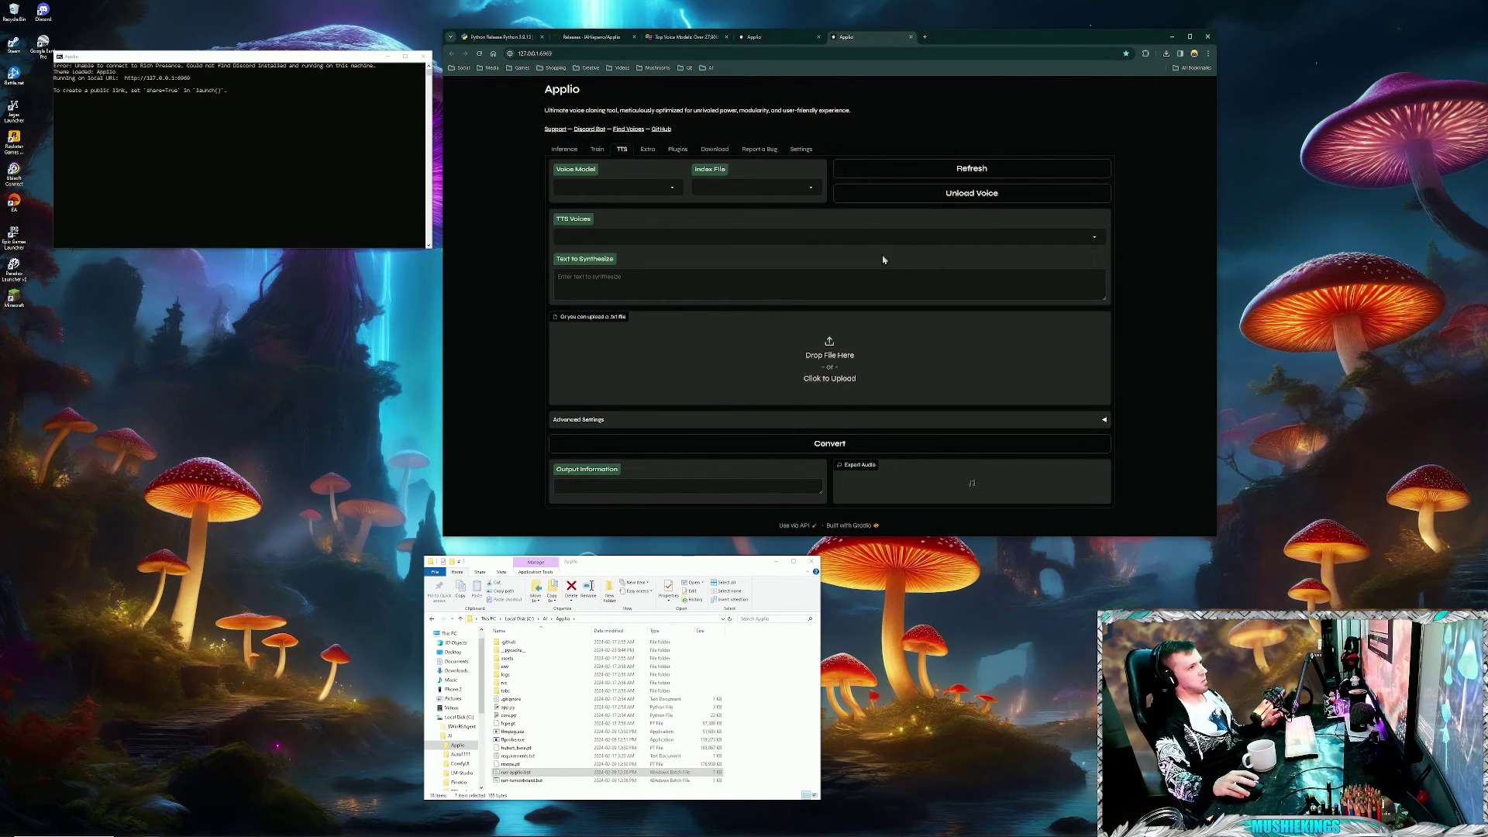
left_click(1098, 239)
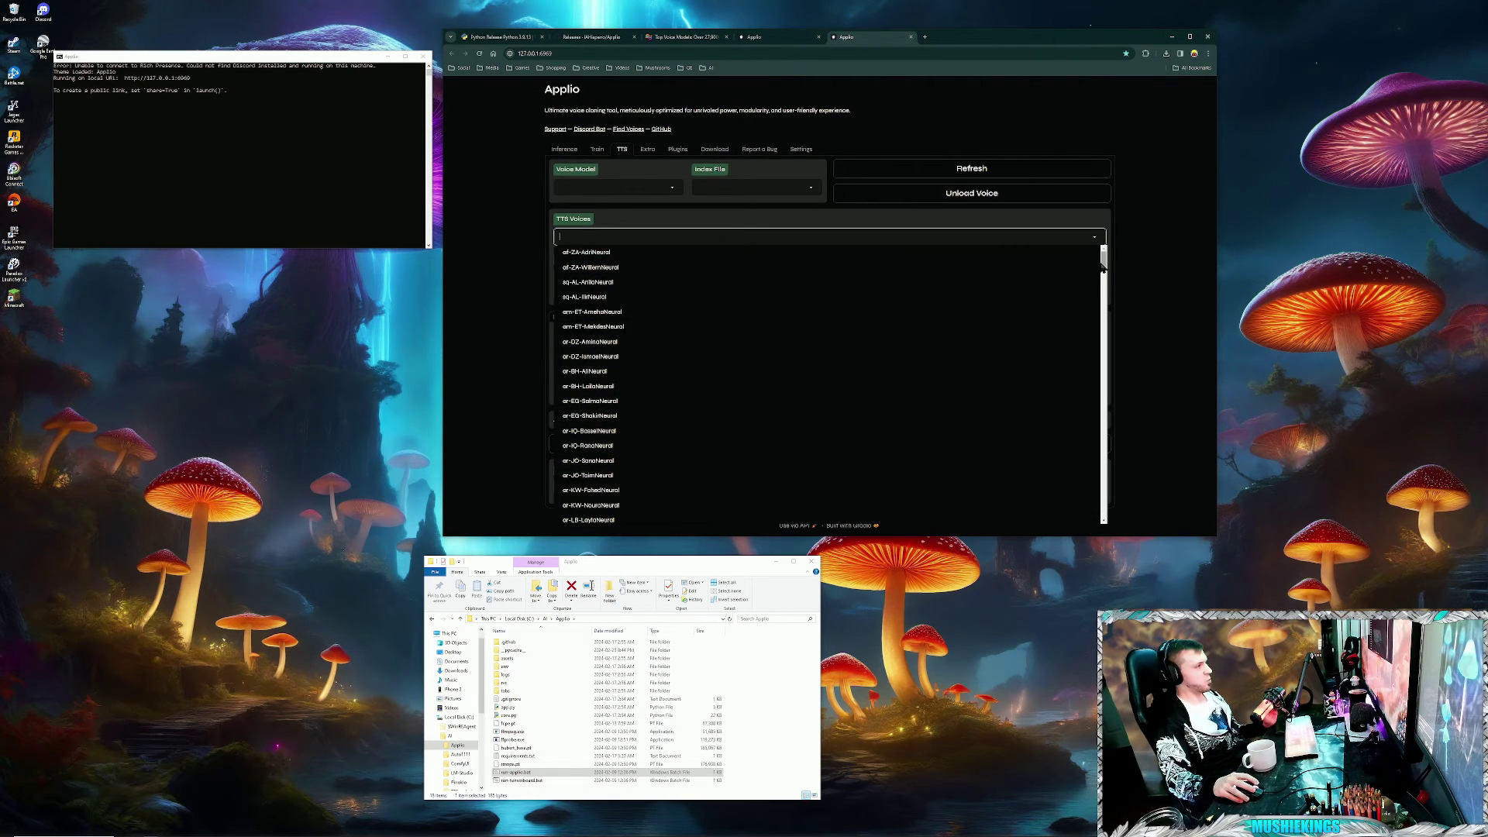
left_click_drag(1105, 264, 1107, 351)
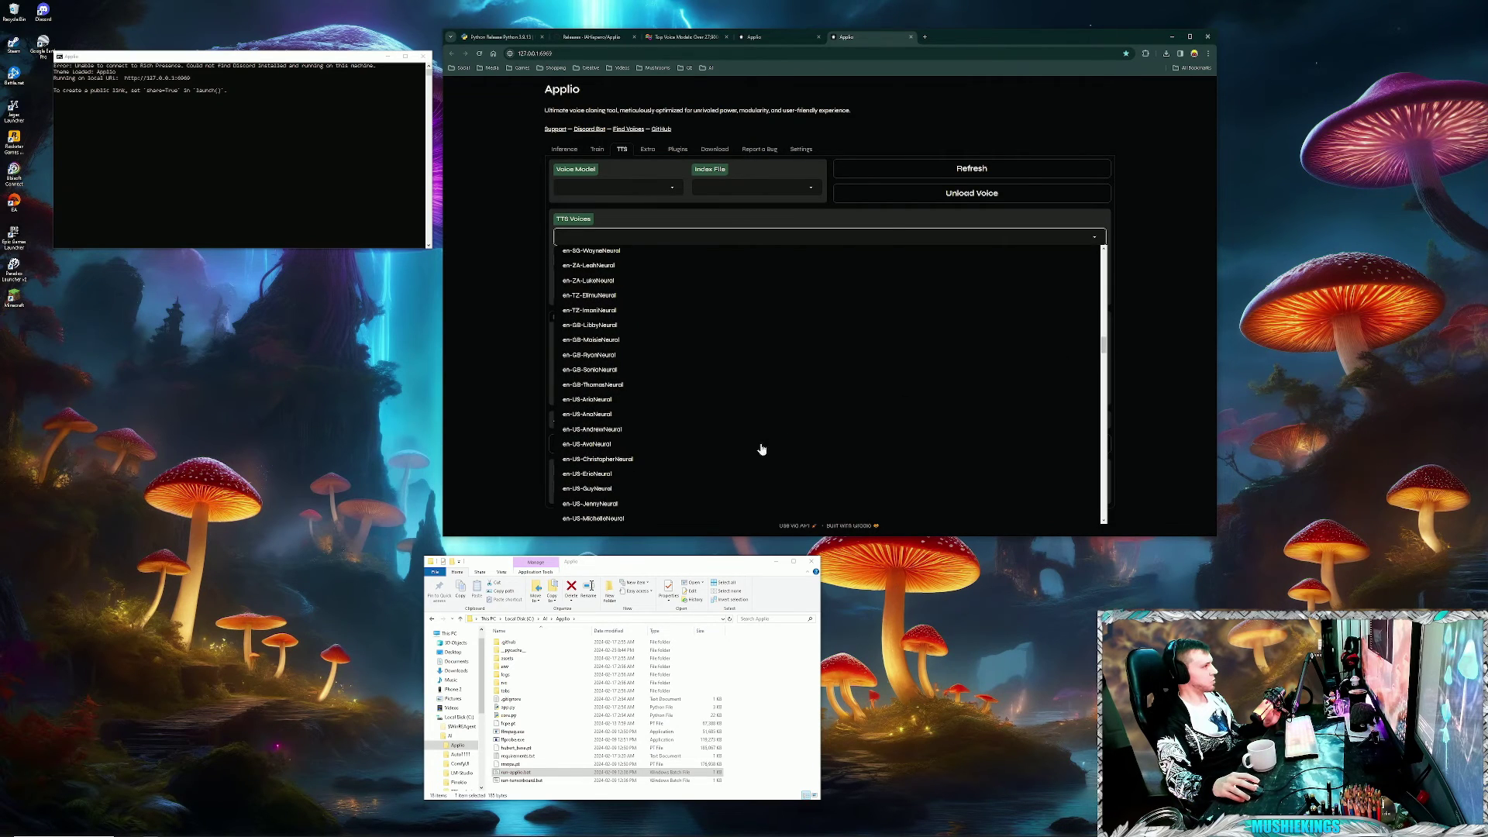
left_click(597, 420)
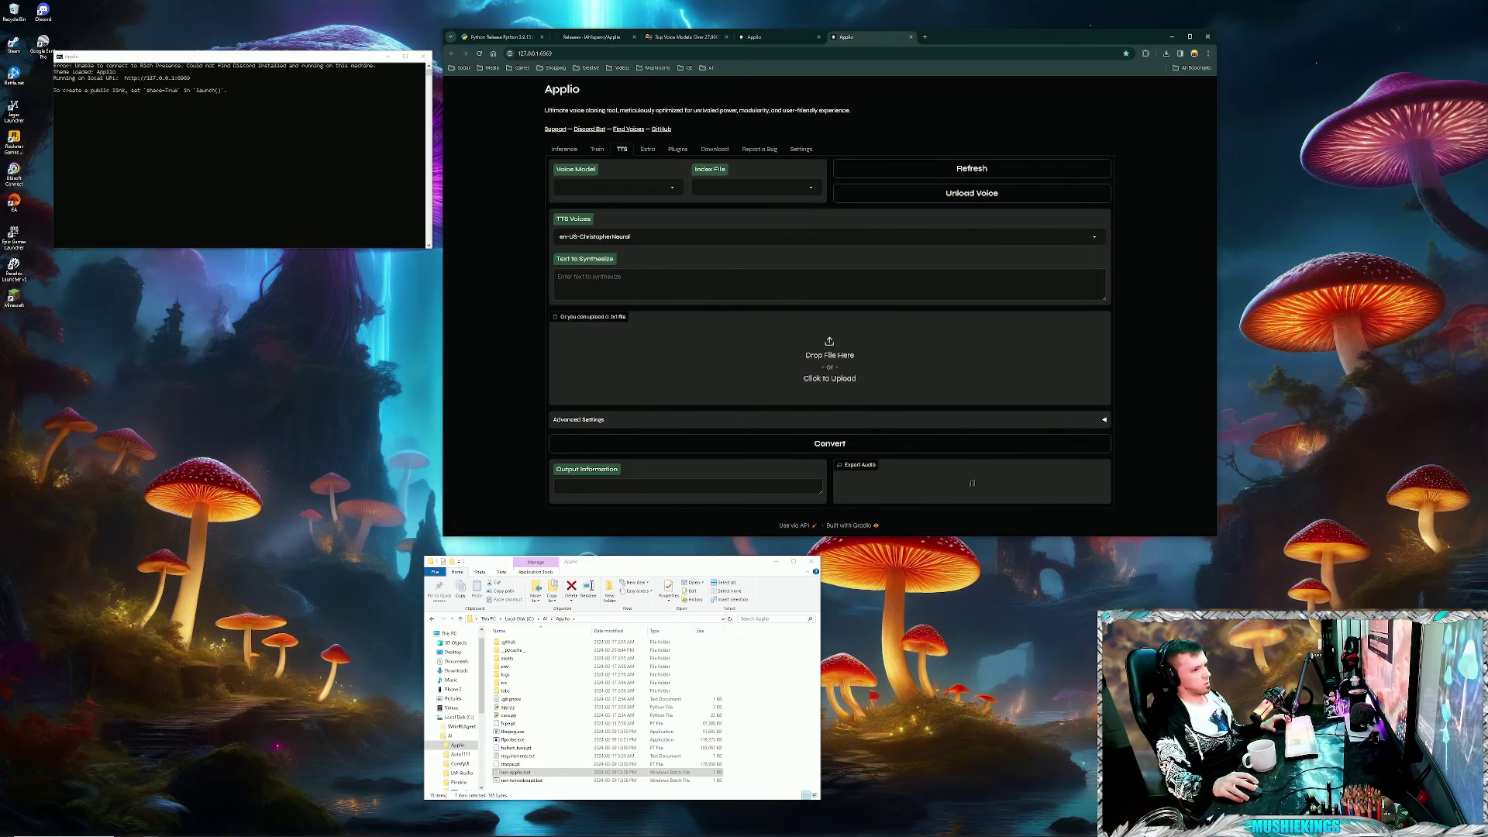
- Copy the Marcus Aurelius quote from Notepad, close Notepad, and paste it into Text to Synthesize
key("alt+Tab")
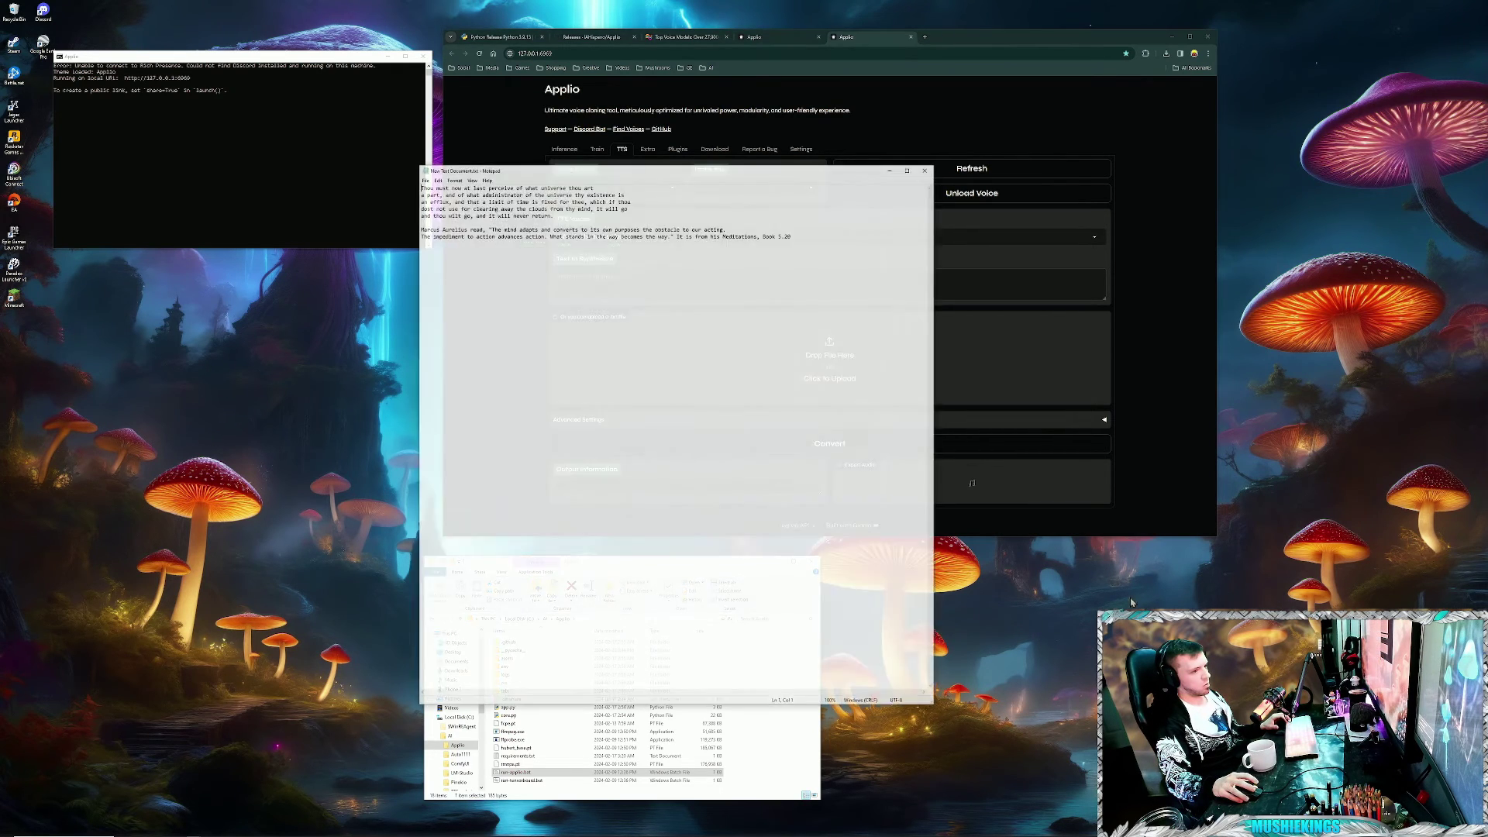
left_click_drag(823, 237, 359, 229)
key("ctrl+c")
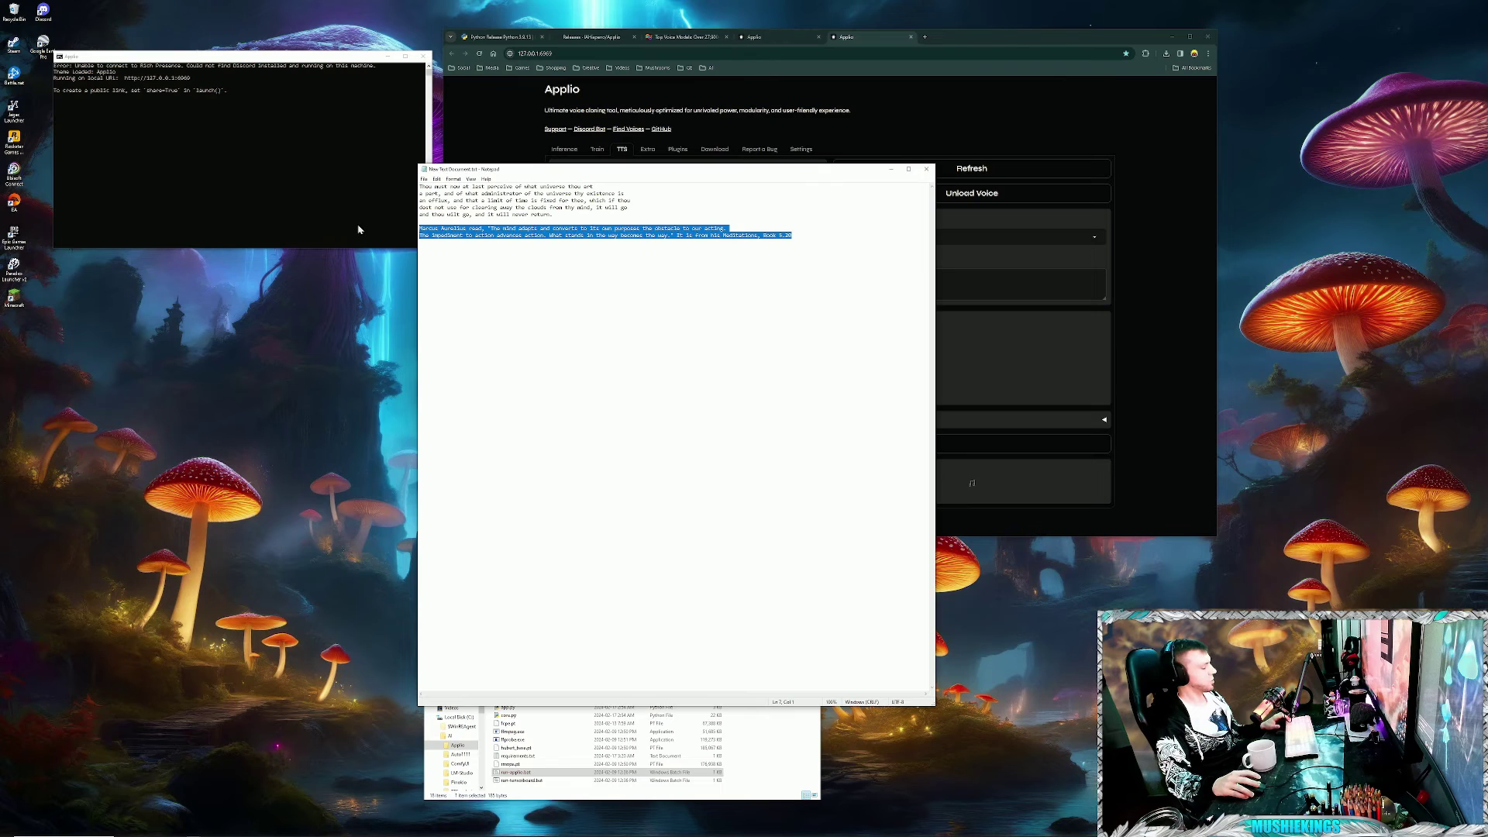
left_click(927, 169)
left_click(597, 284)
key("ctrl+v")
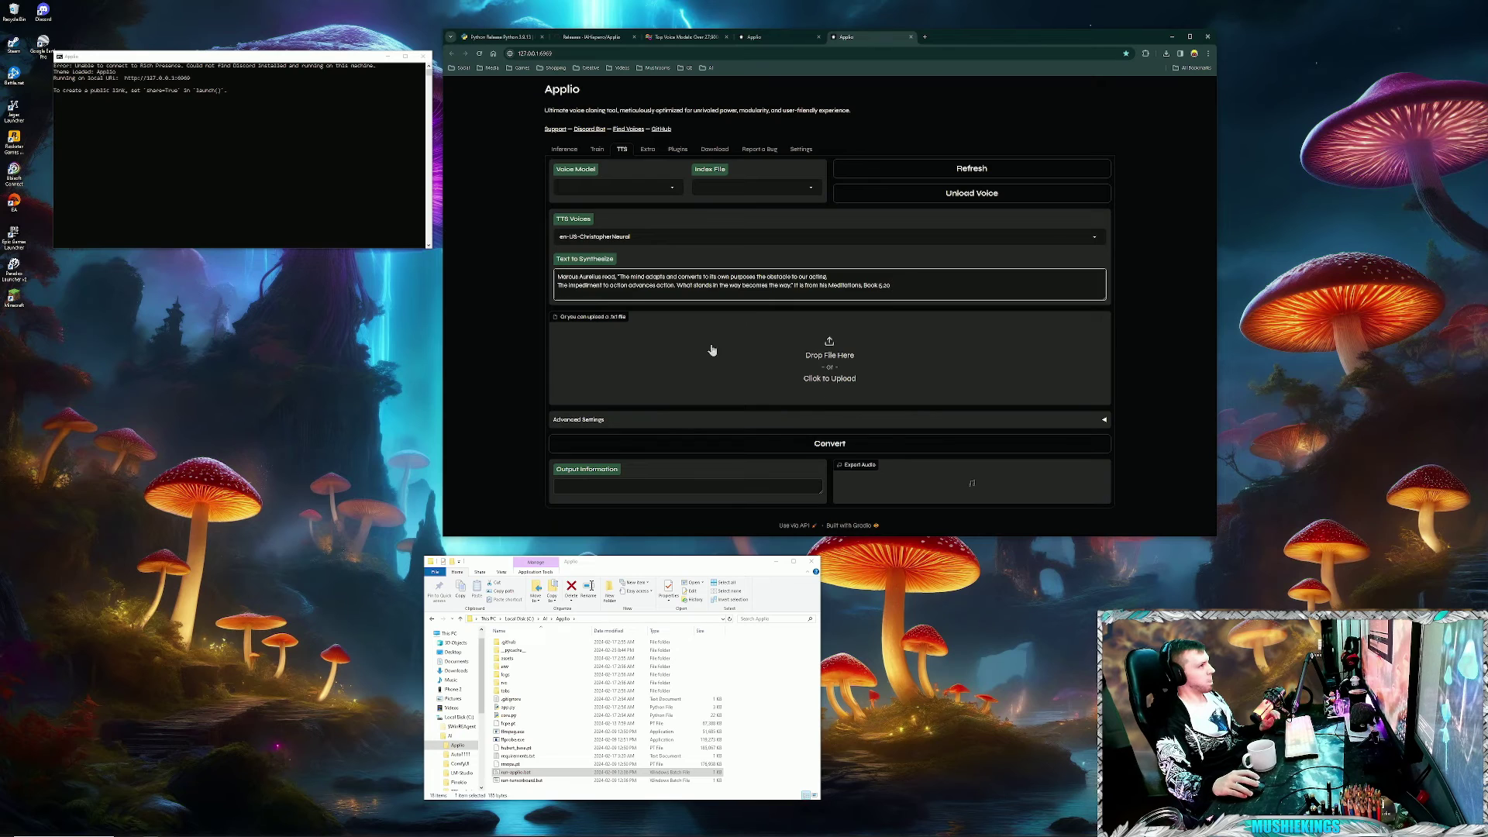
- Keep the current TTS voice and expand Advanced Settings
left_click(663, 245)
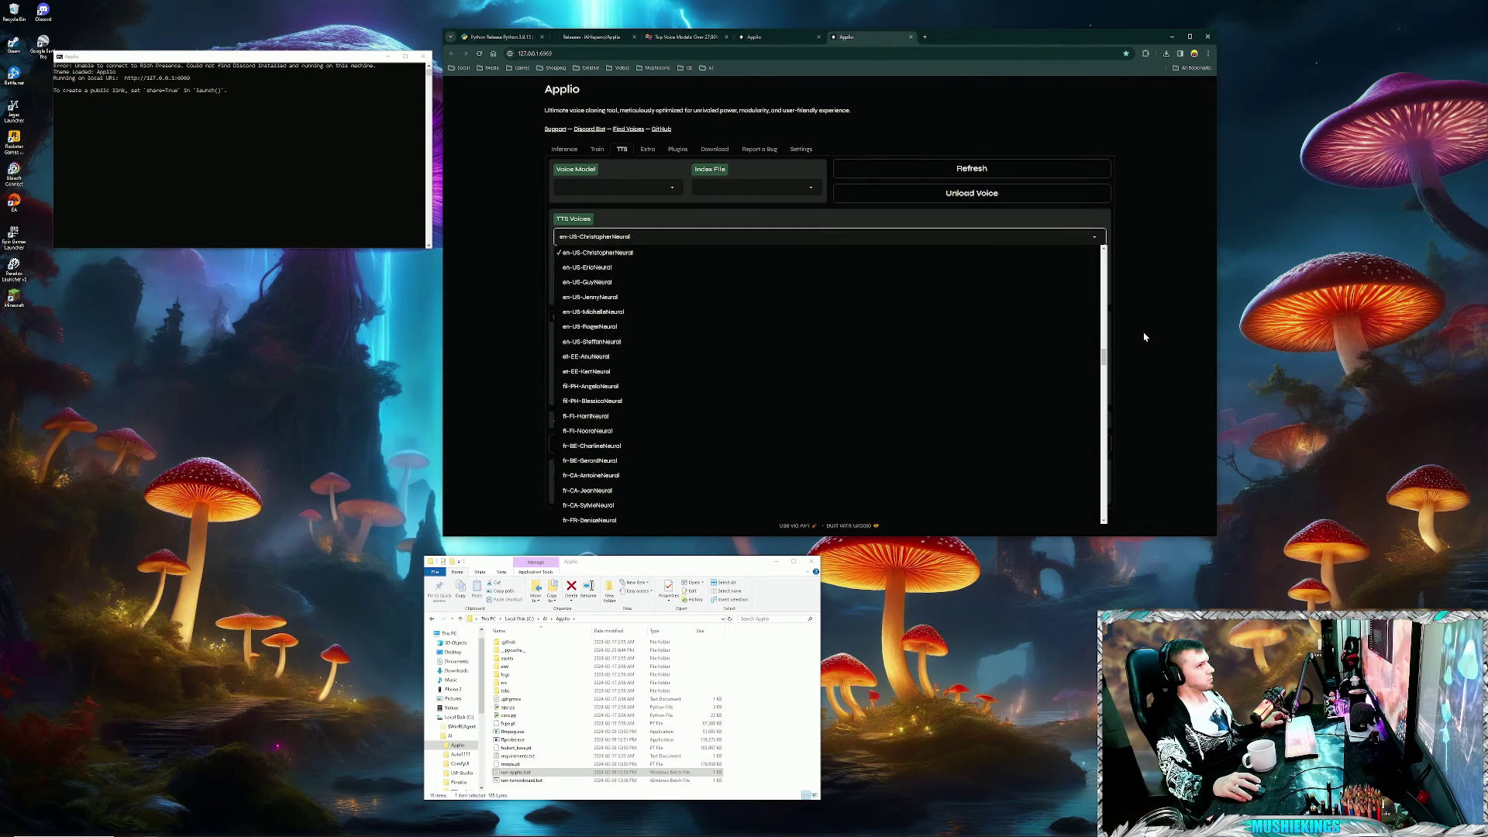
left_click(1115, 421)
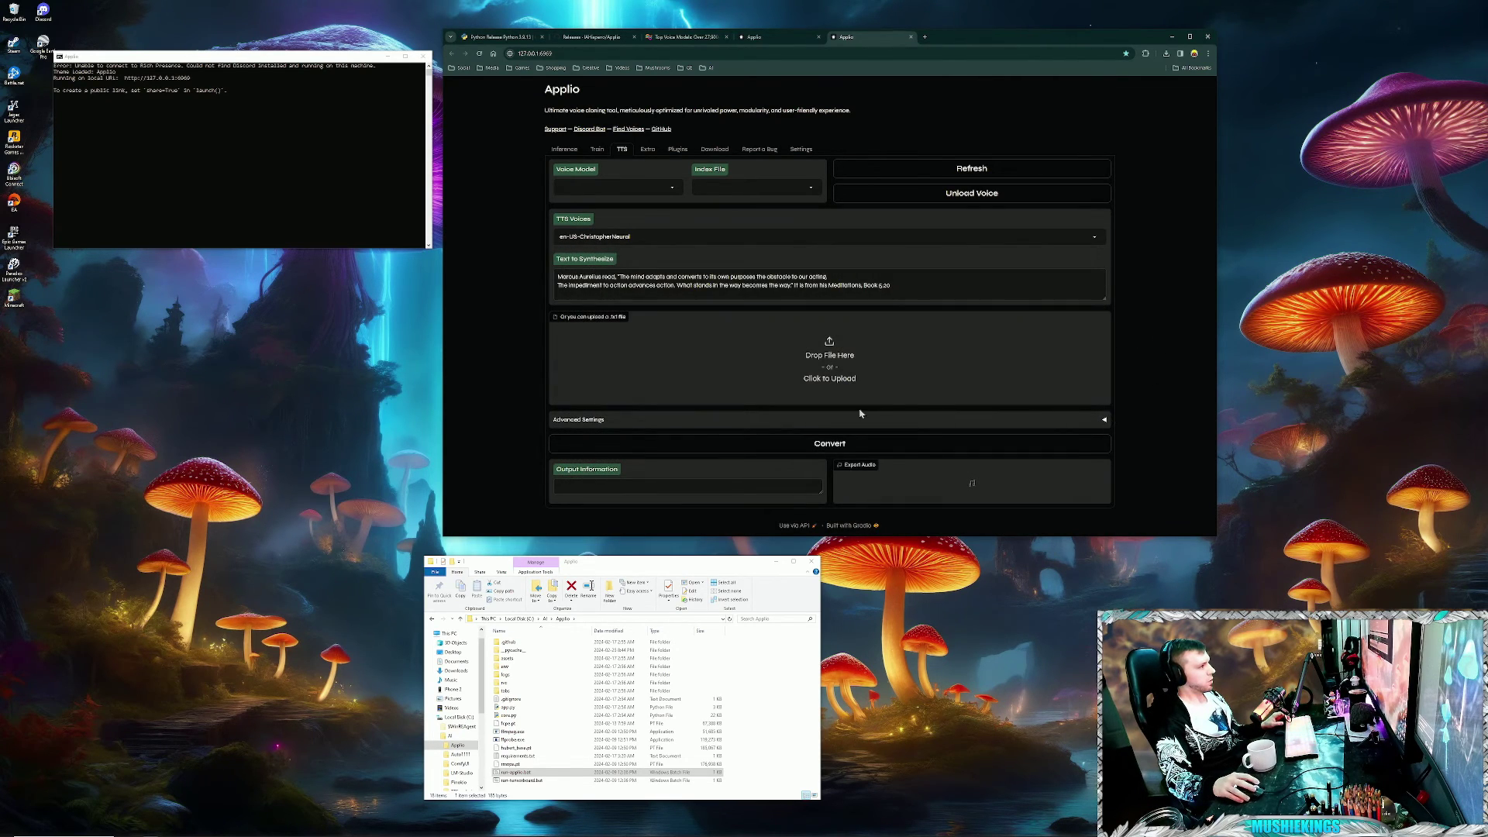
left_click(1104, 420)
- Review the TTS settings and browse the TTS voice list, keeping the current voice
scroll(1152, 512, "down", 1)
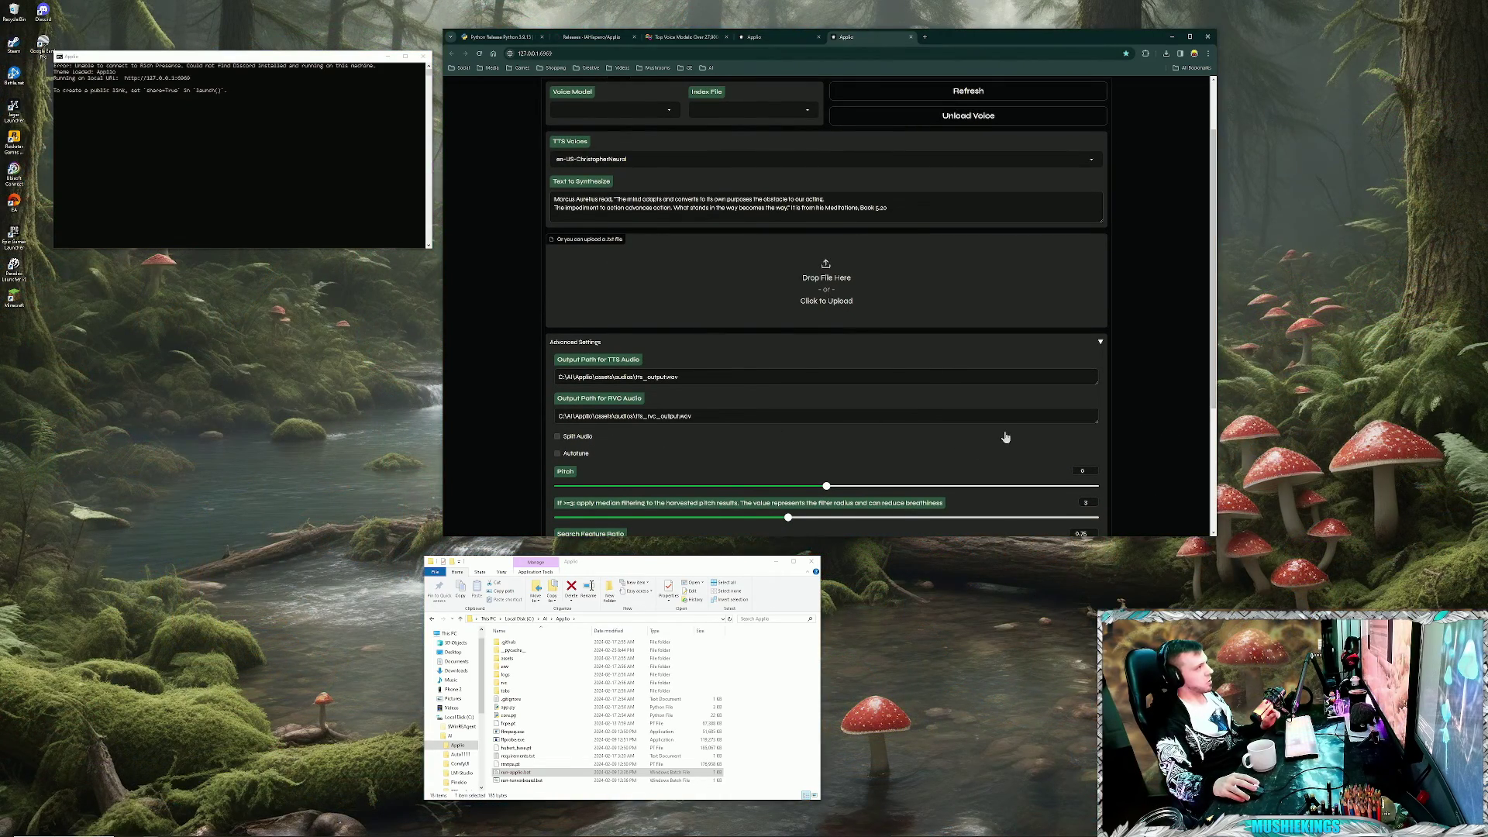
scroll(1007, 438, "up", 1)
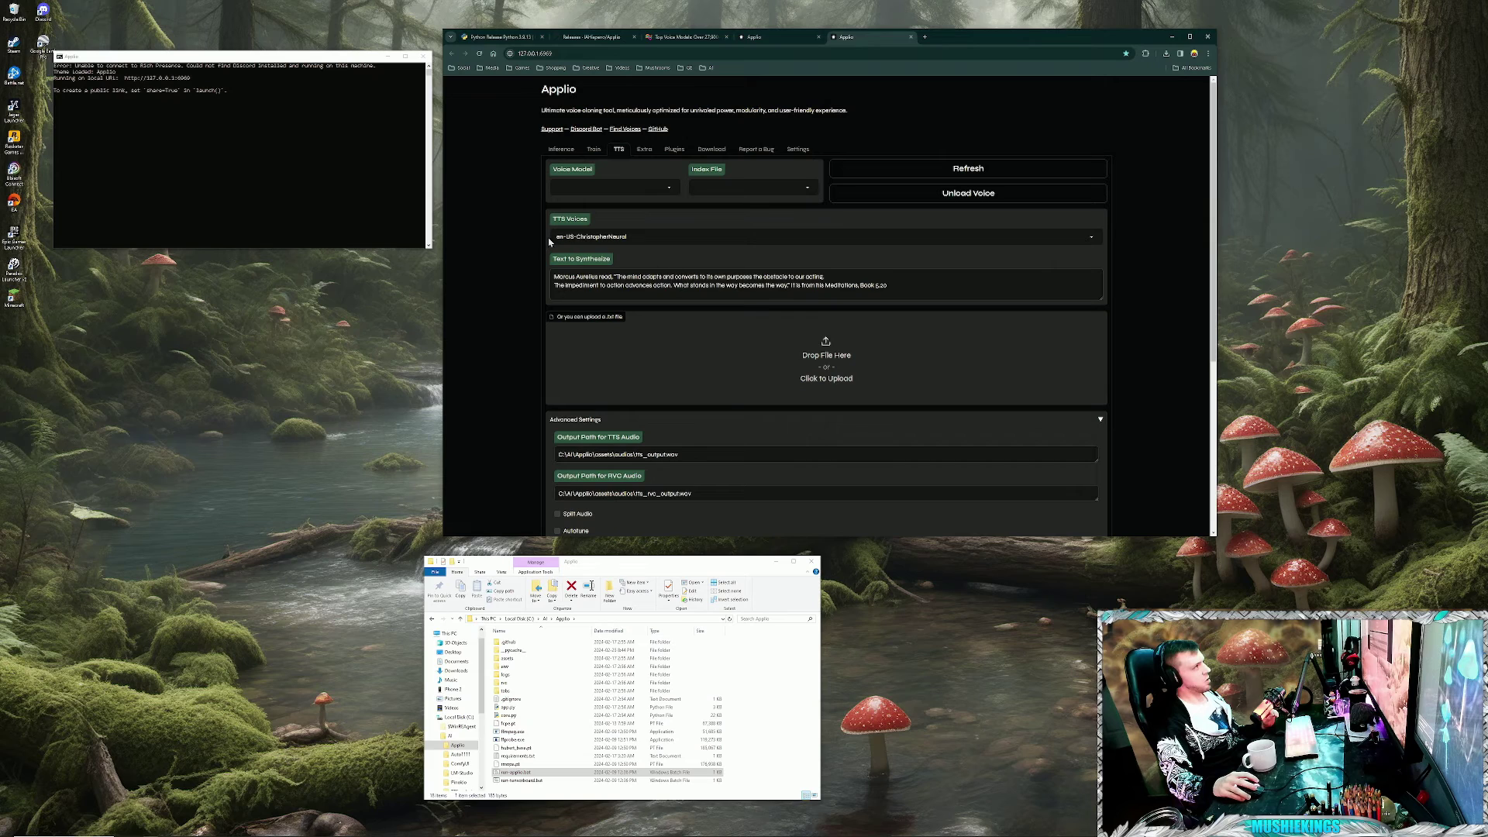
left_click(1061, 234)
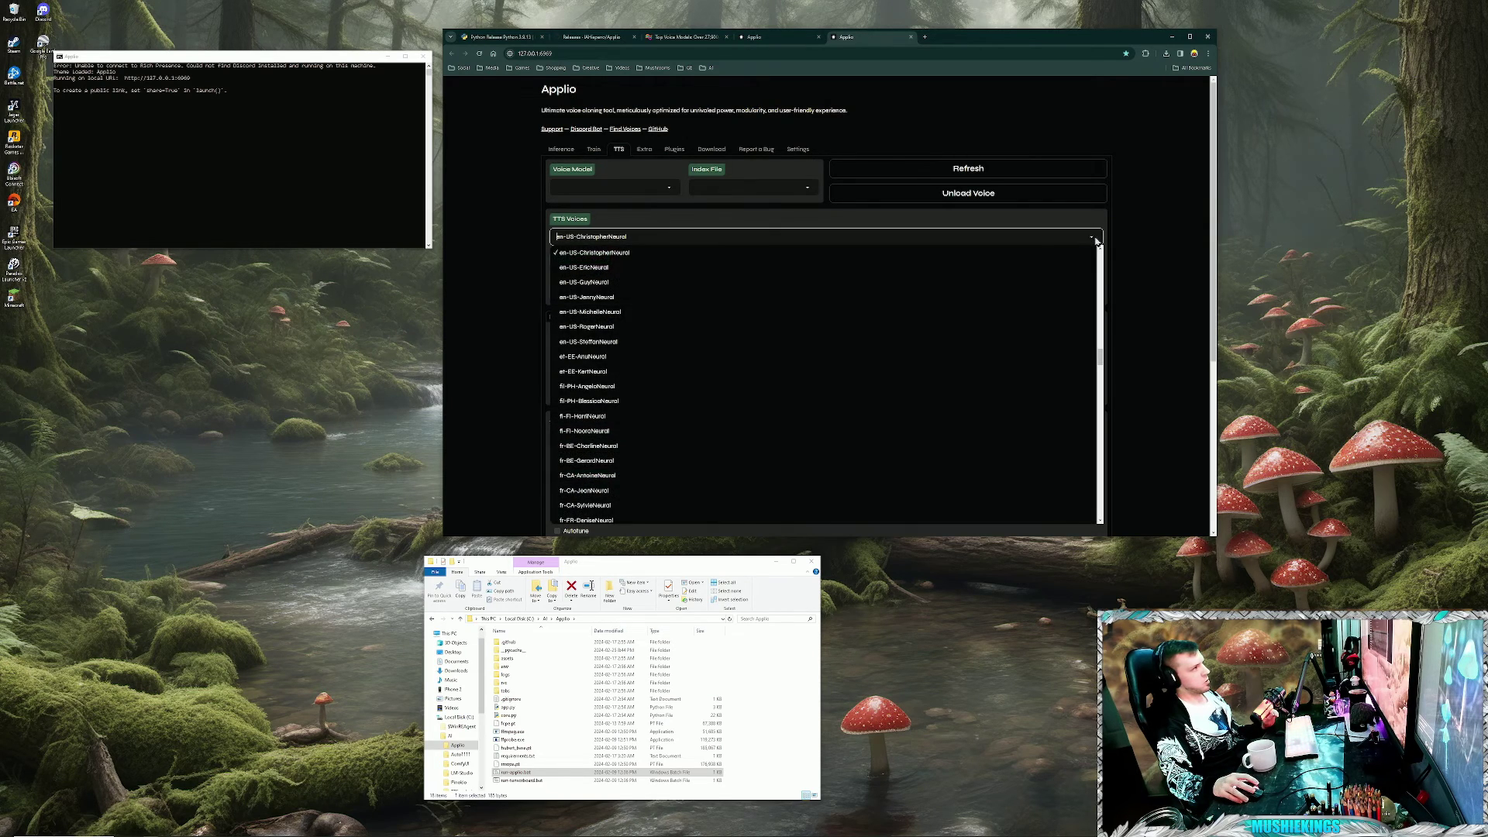
left_click(921, 248)
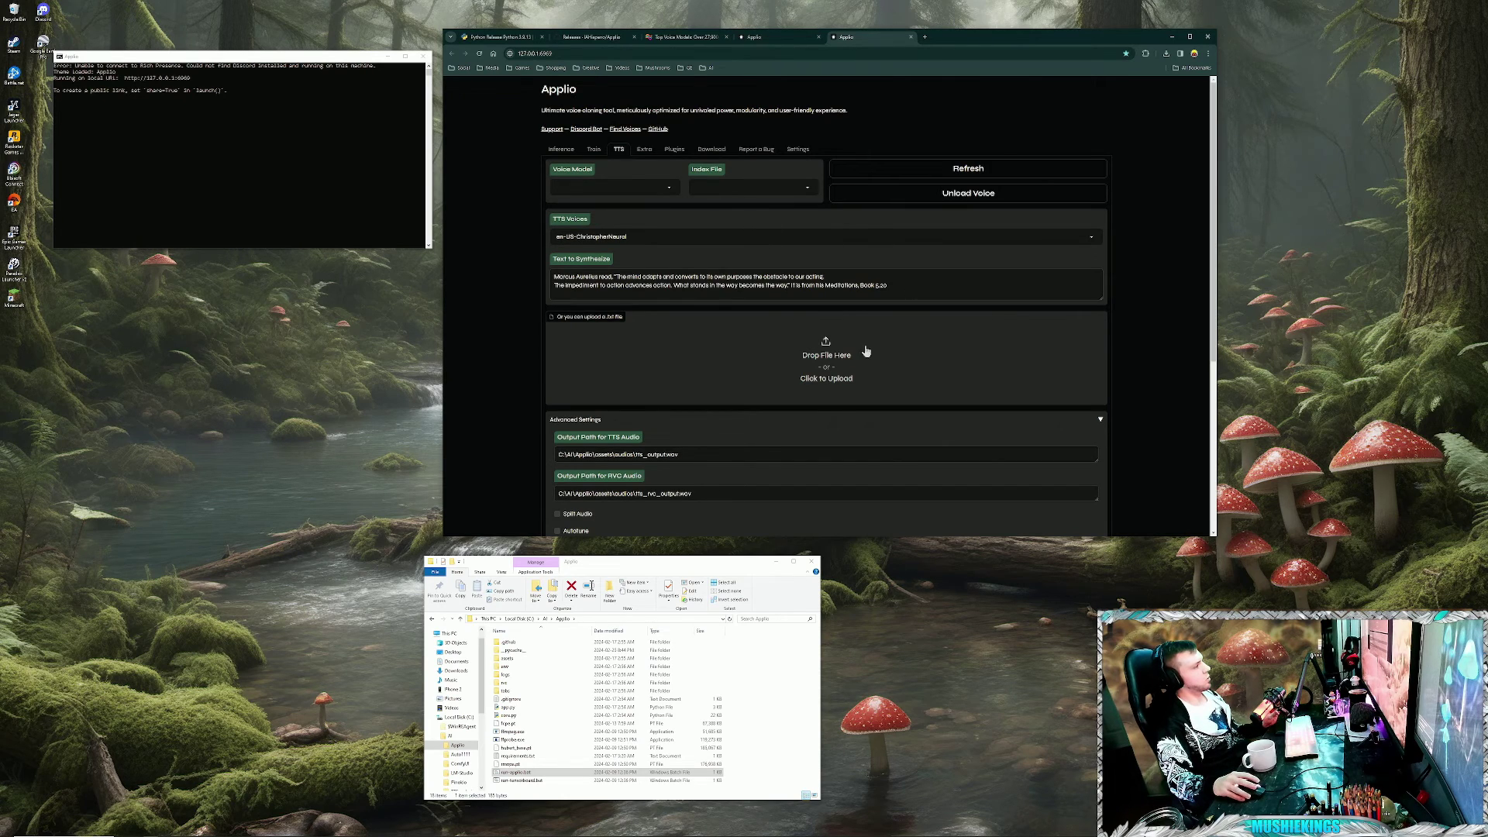
left_click(1099, 241)
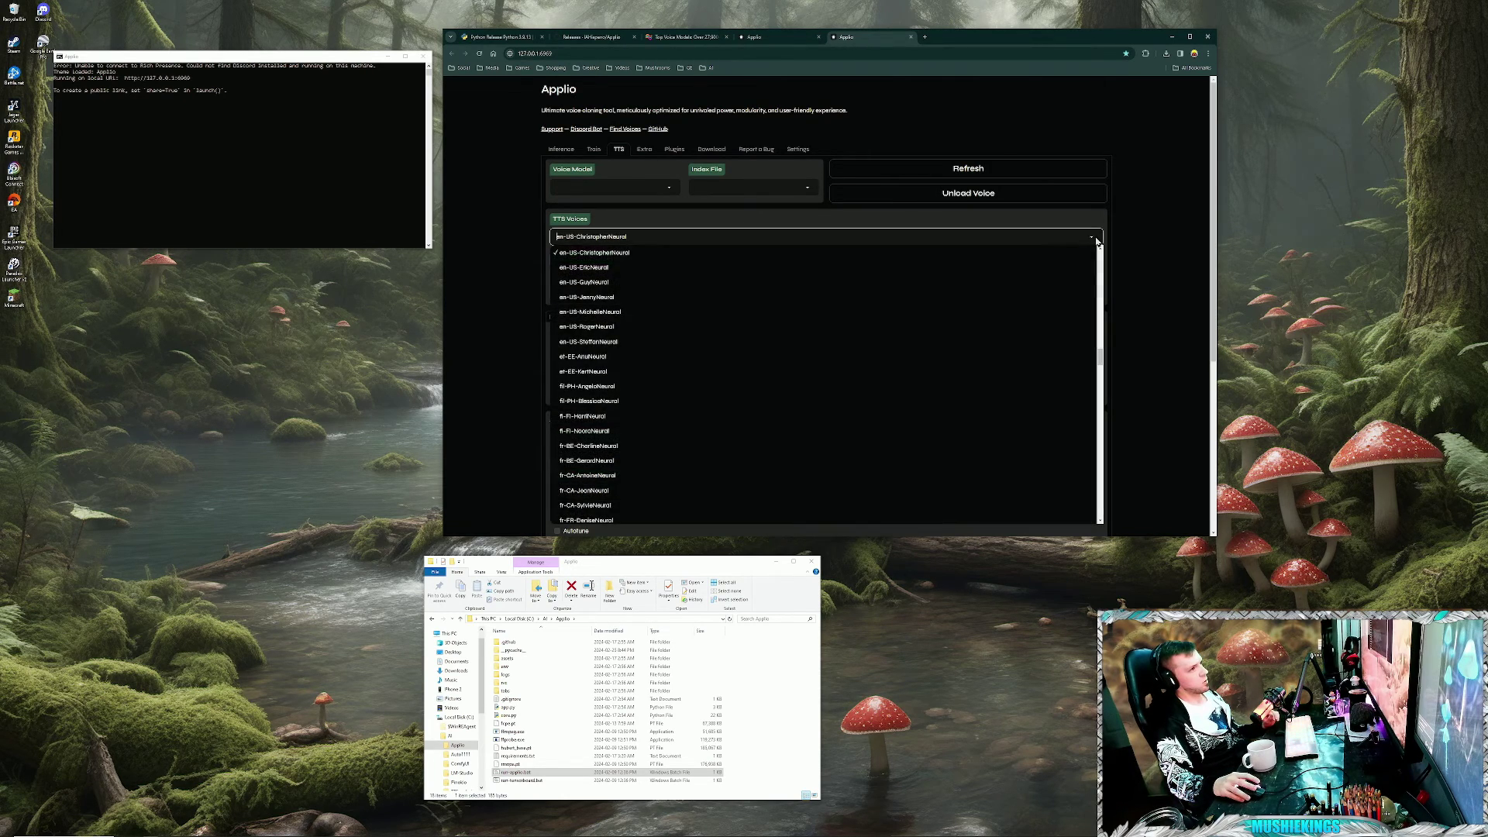
left_click(1151, 243)
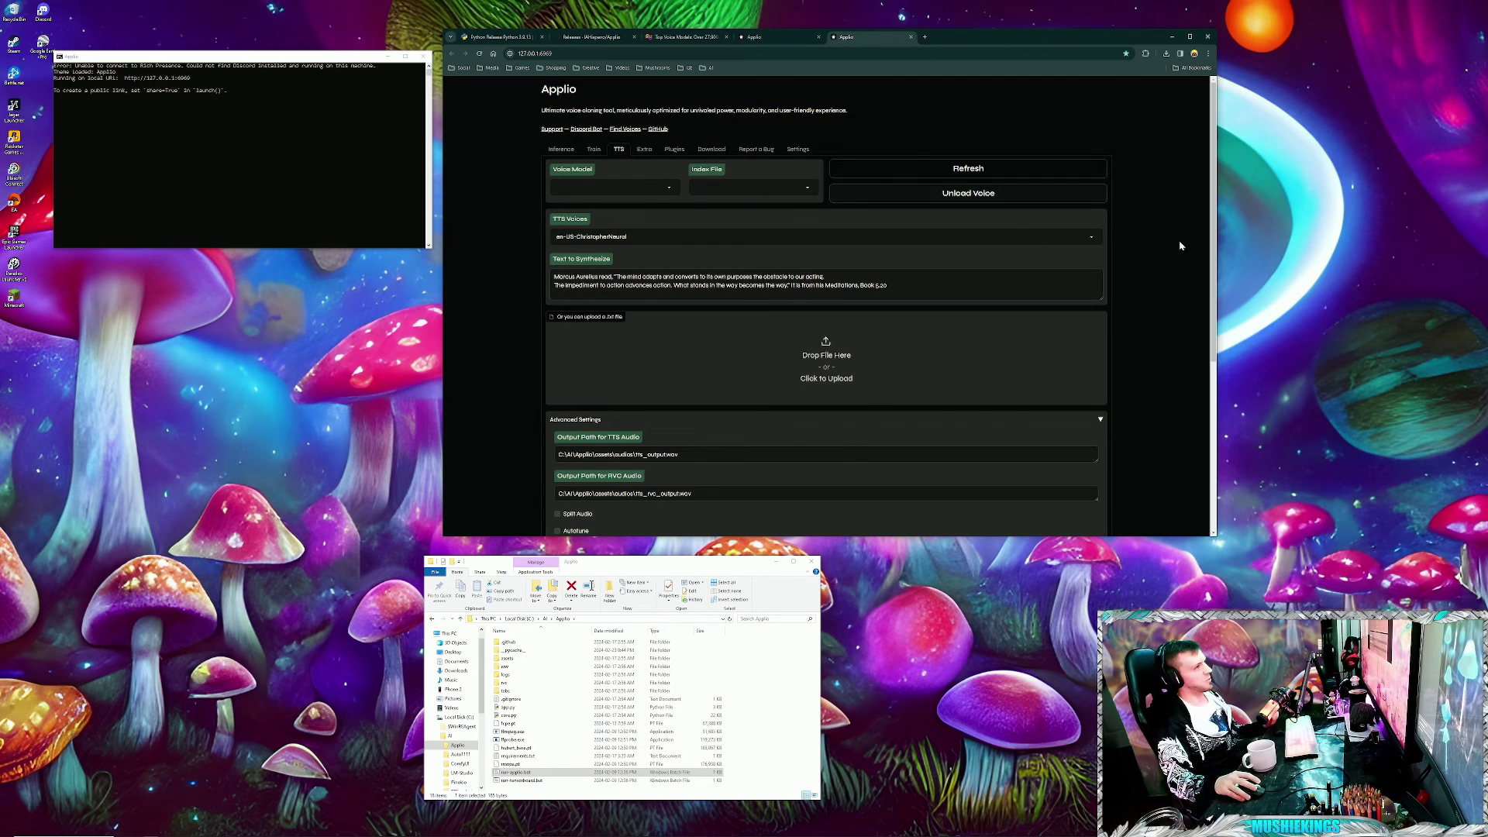
- Switch to the voice-models.com tab showing the Top AI Voice Models list
scroll(1155, 333, "down", 1)
scroll(1154, 330, "down", 1)
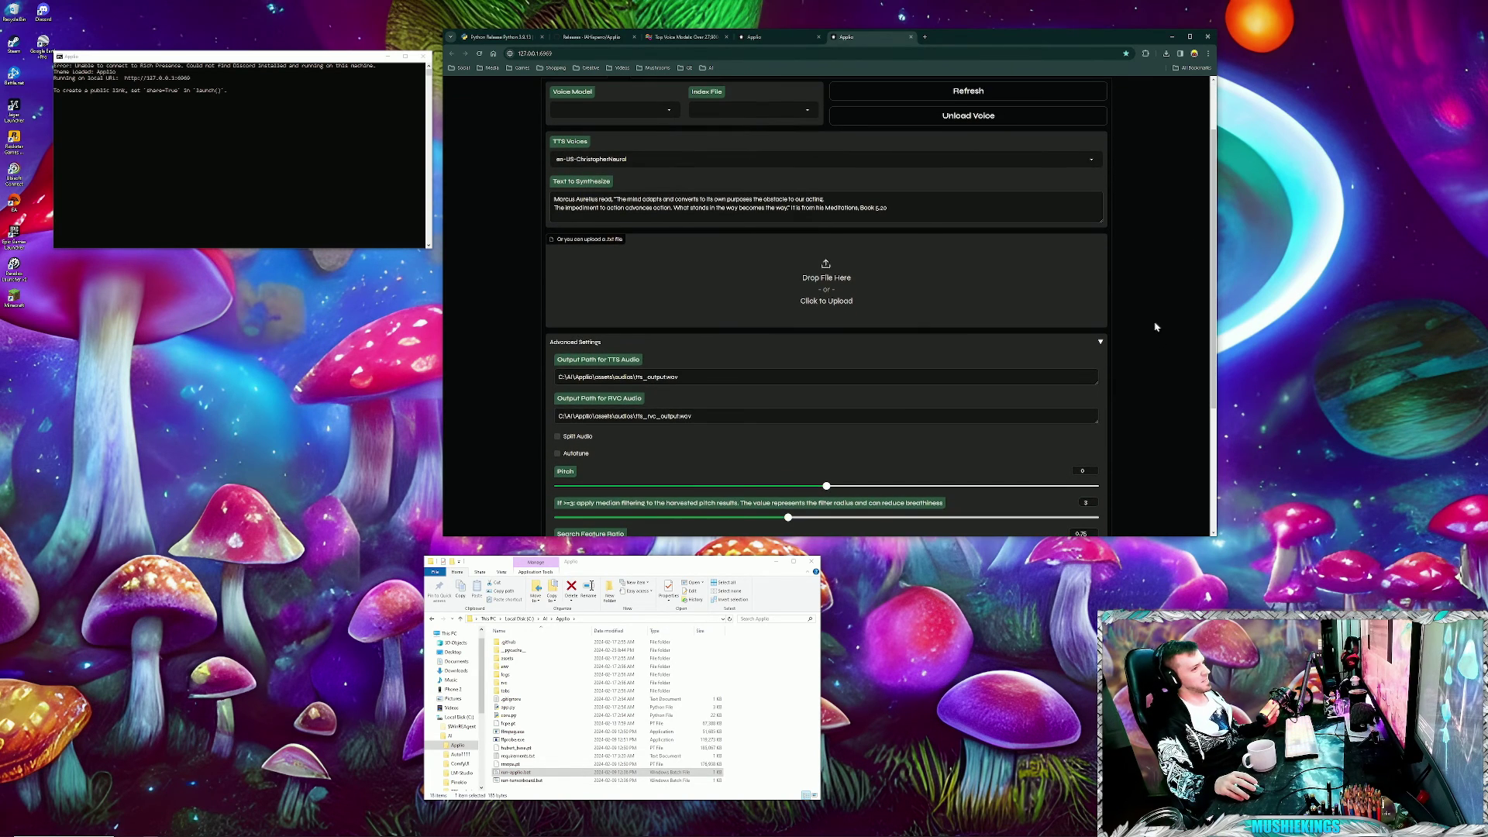
scroll(1174, 271, "down", 2)
scroll(1163, 281, "up", 4)
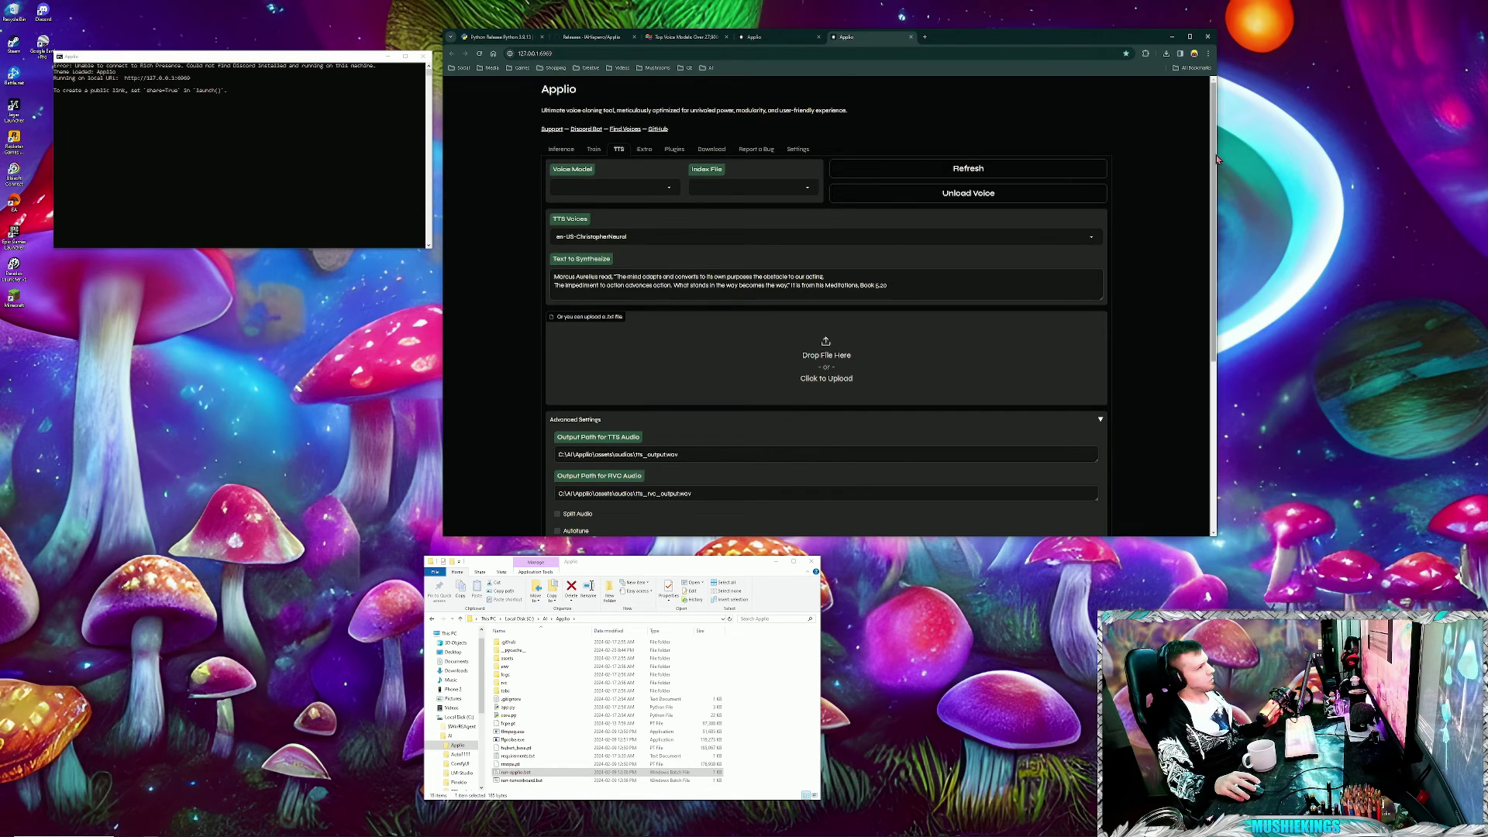
scroll(1069, 256, "down", 3)
scroll(1077, 264, "up", 3)
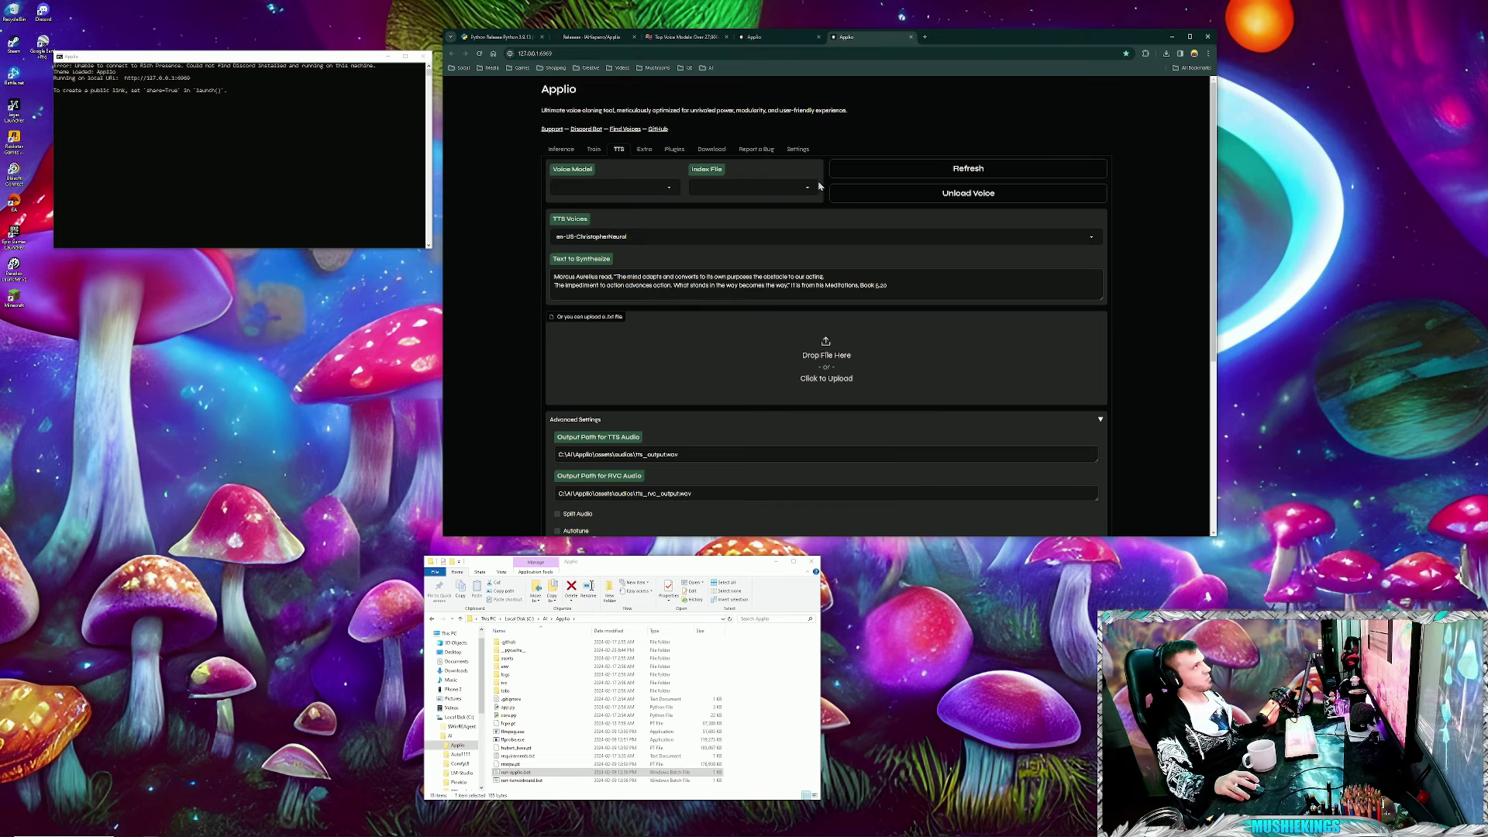
left_click(683, 37)
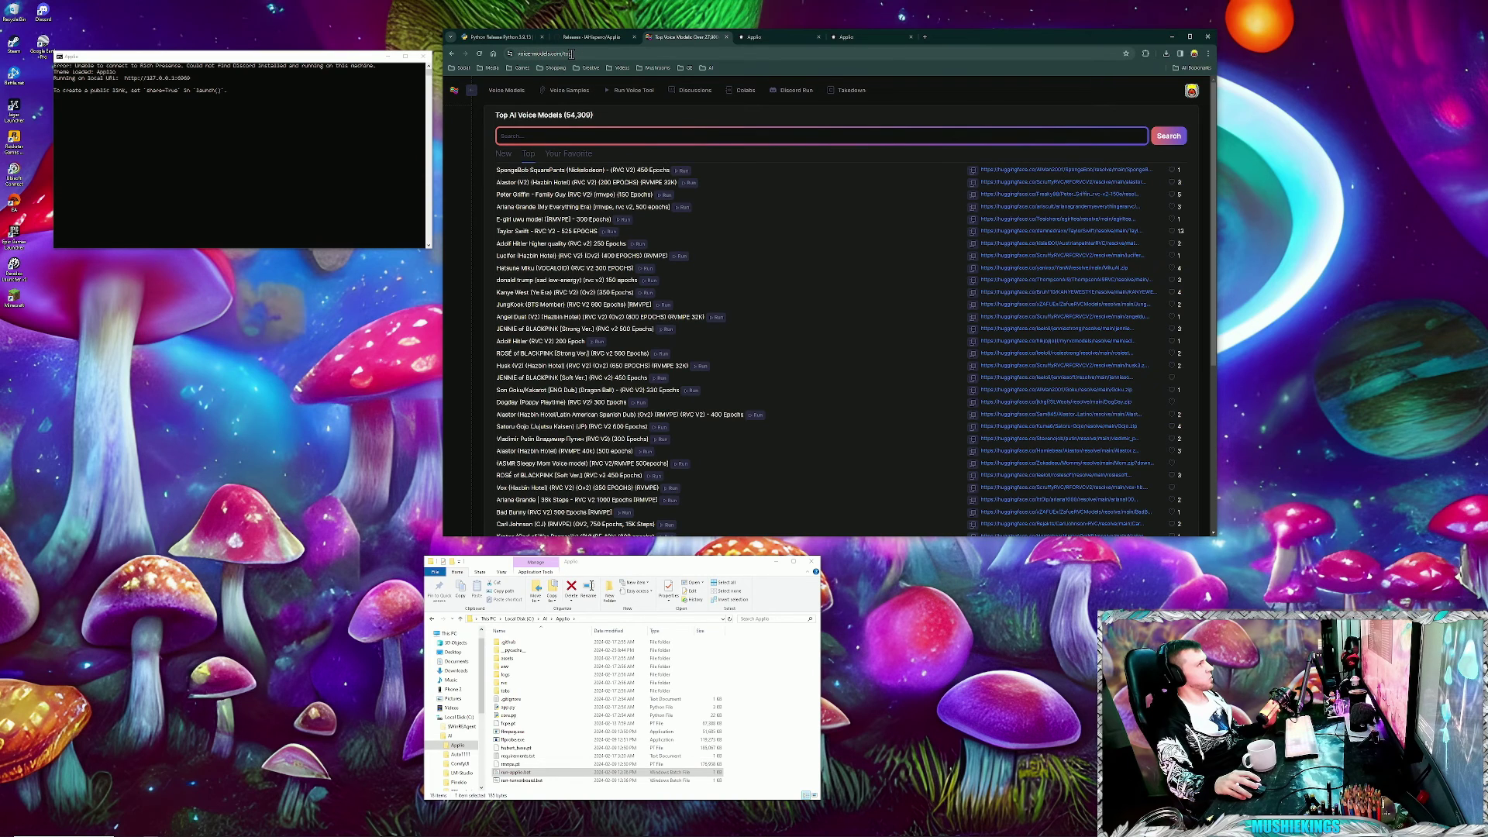
- Reload the top models list and save a model's huggingface link as egirlfeo.zip
left_click(529, 159)
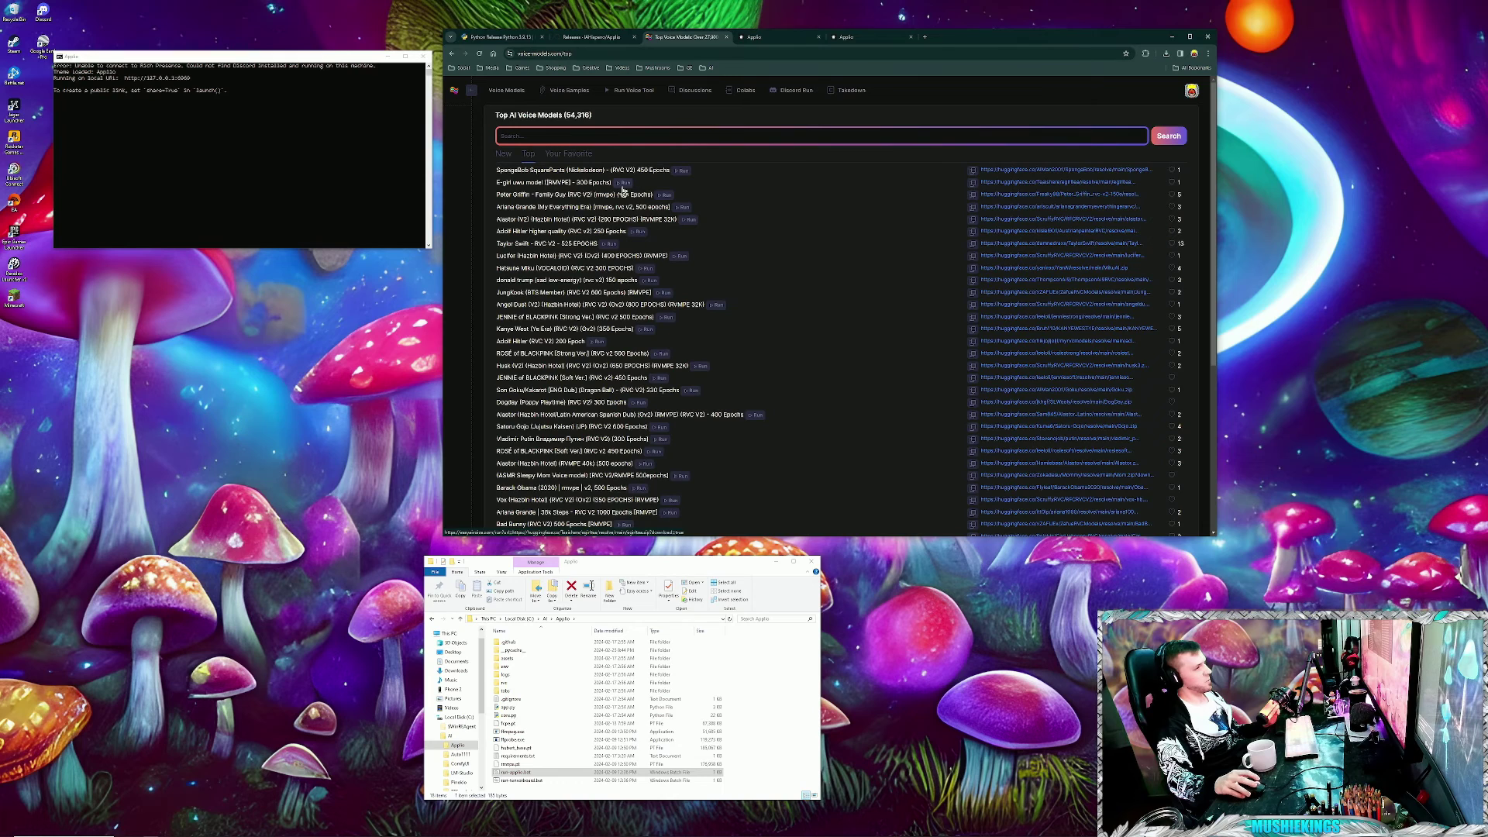
right_click(1060, 186)
left_click(1064, 191)
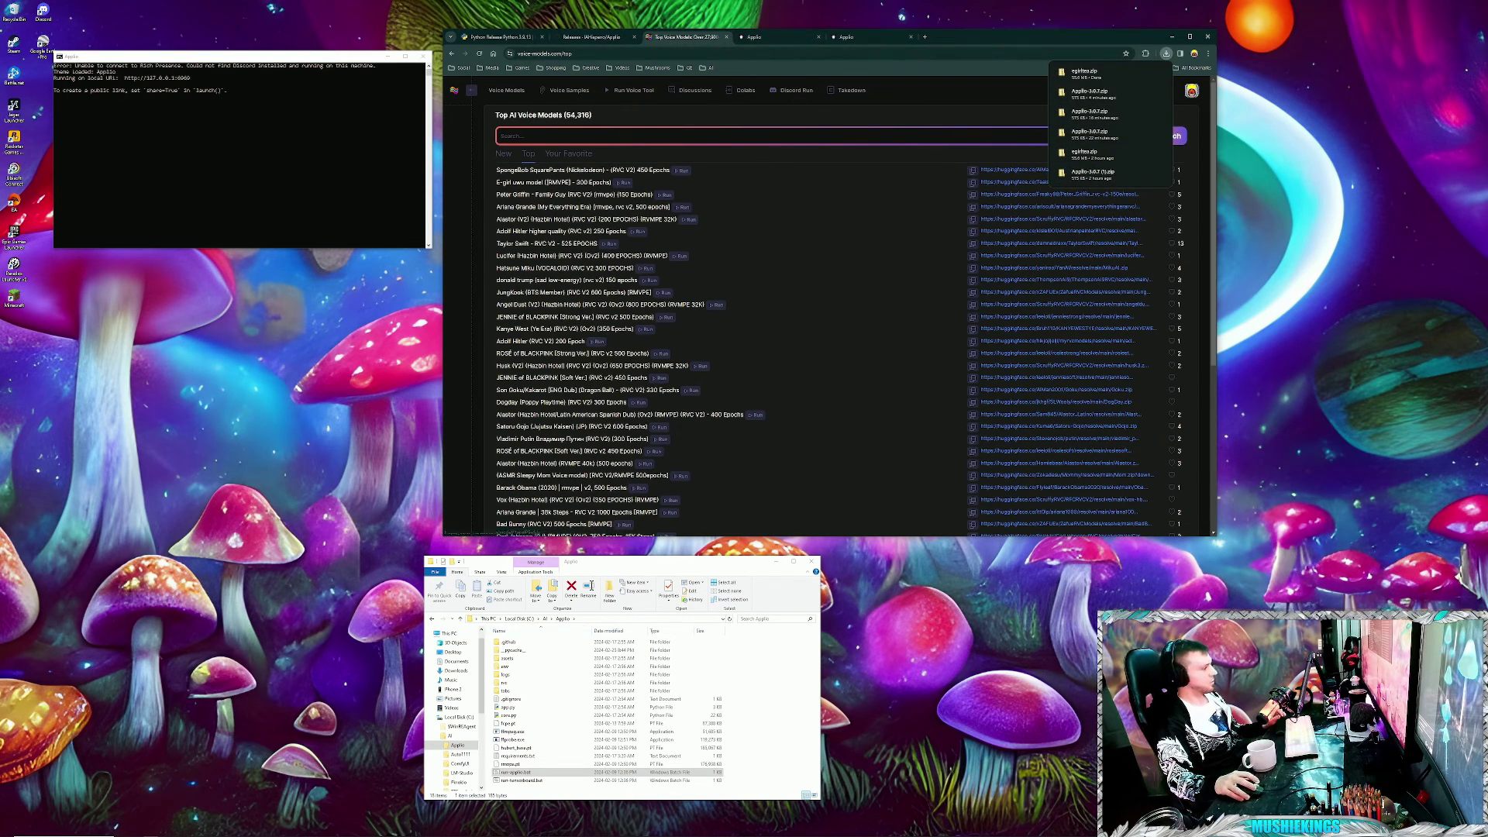
- Extract the downloaded model zip in Downloads into its own folder with 7-Zip
left_click(787, 694)
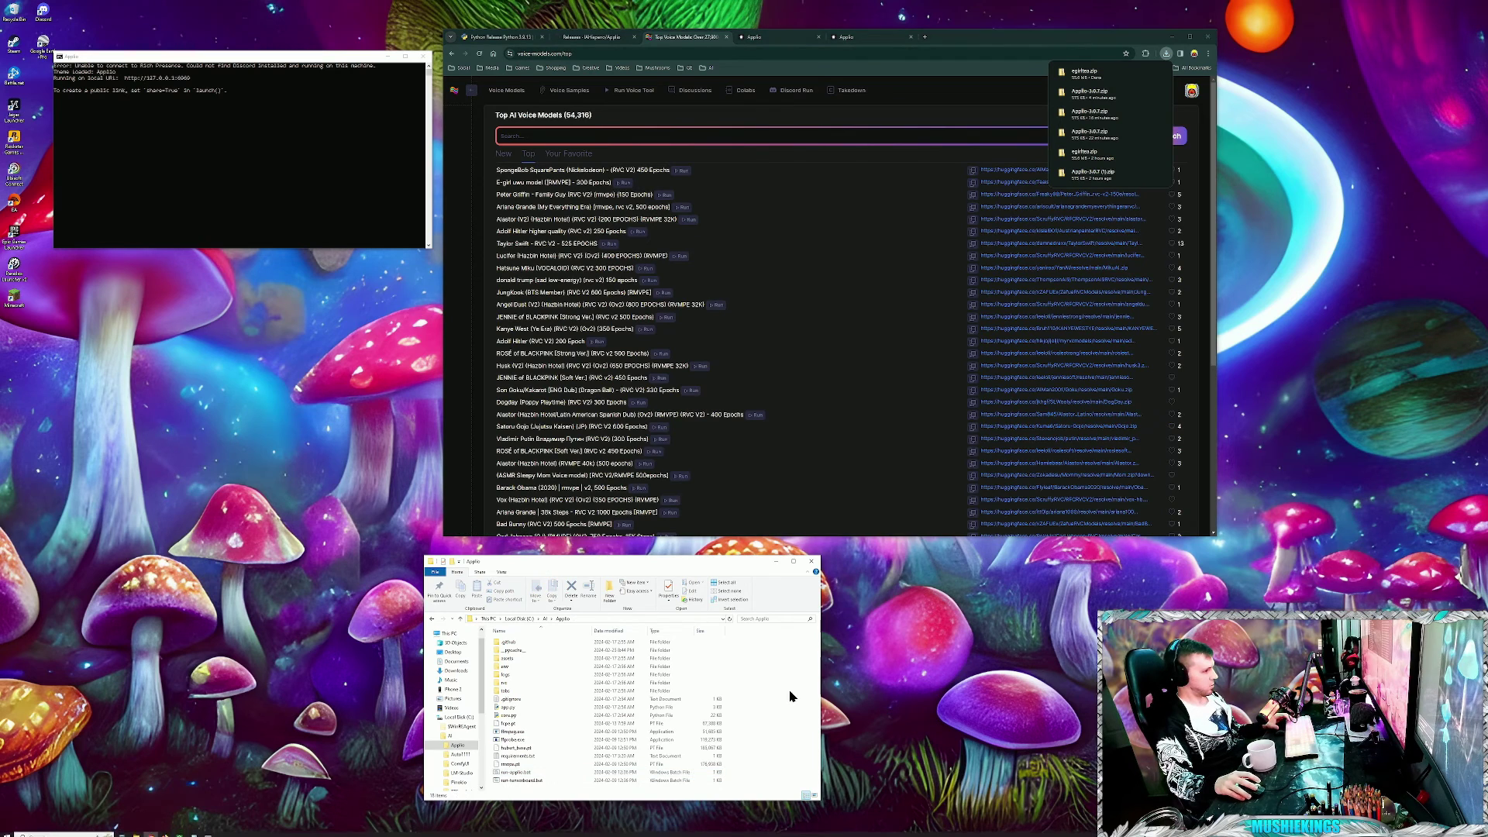
left_click(455, 670)
right_click(512, 654)
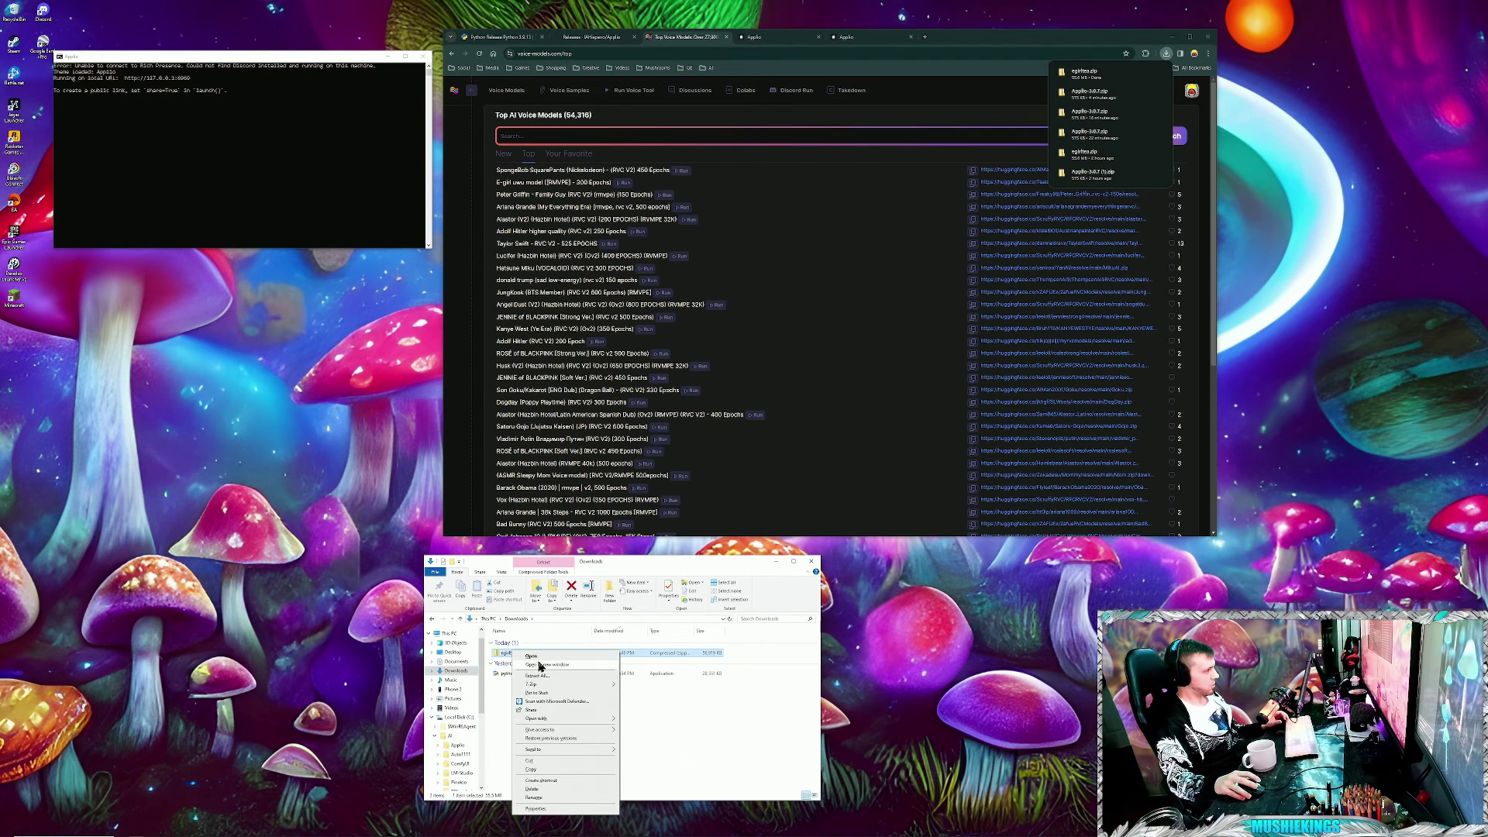
mouse_move(558, 685)
left_click(673, 720)
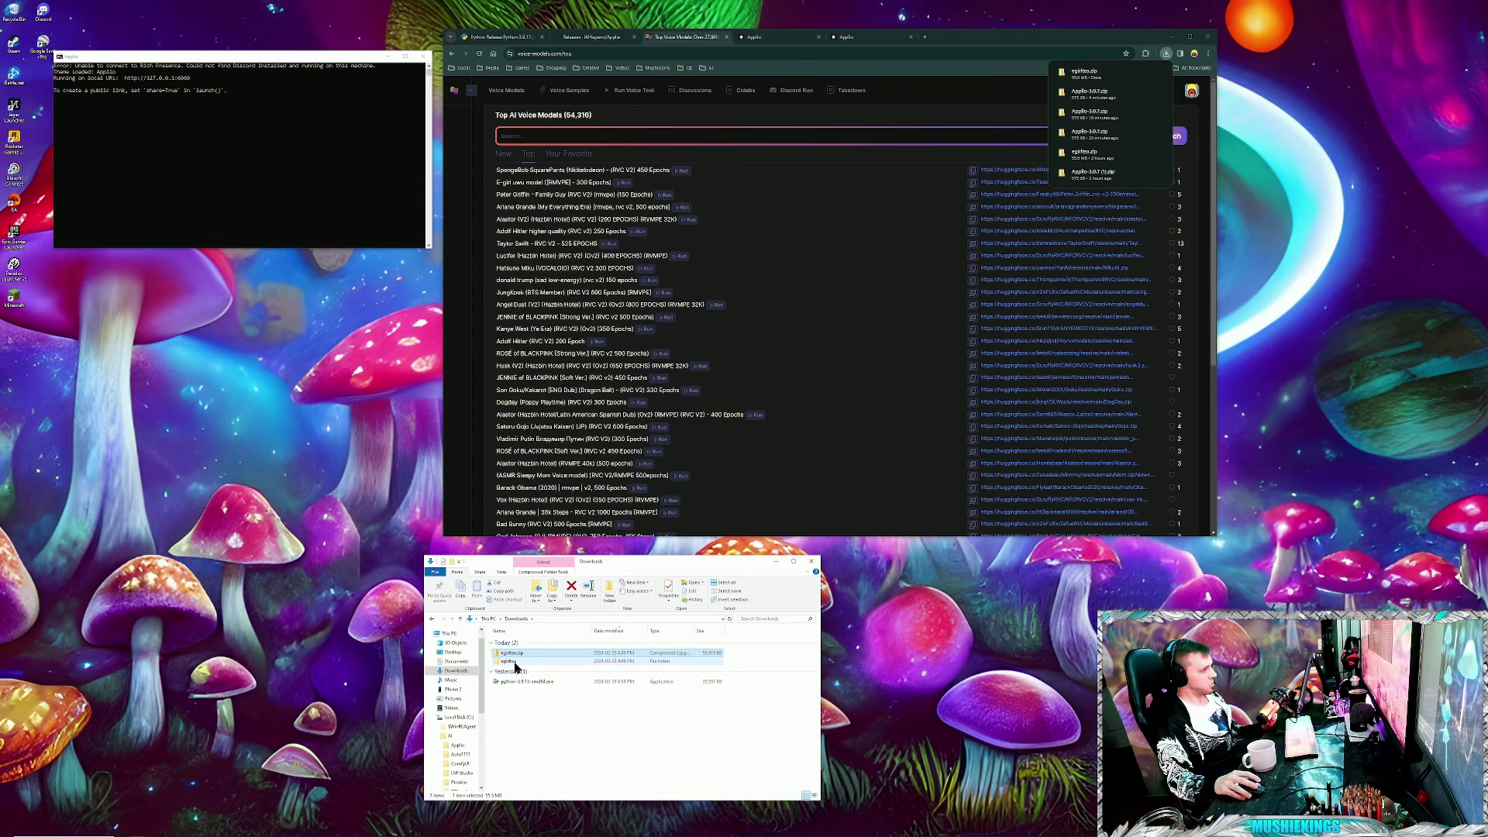
- Open the extracted egirlfeo folder, then return to Applio's text-to-speech page
left_click(518, 664)
double_click(520, 663)
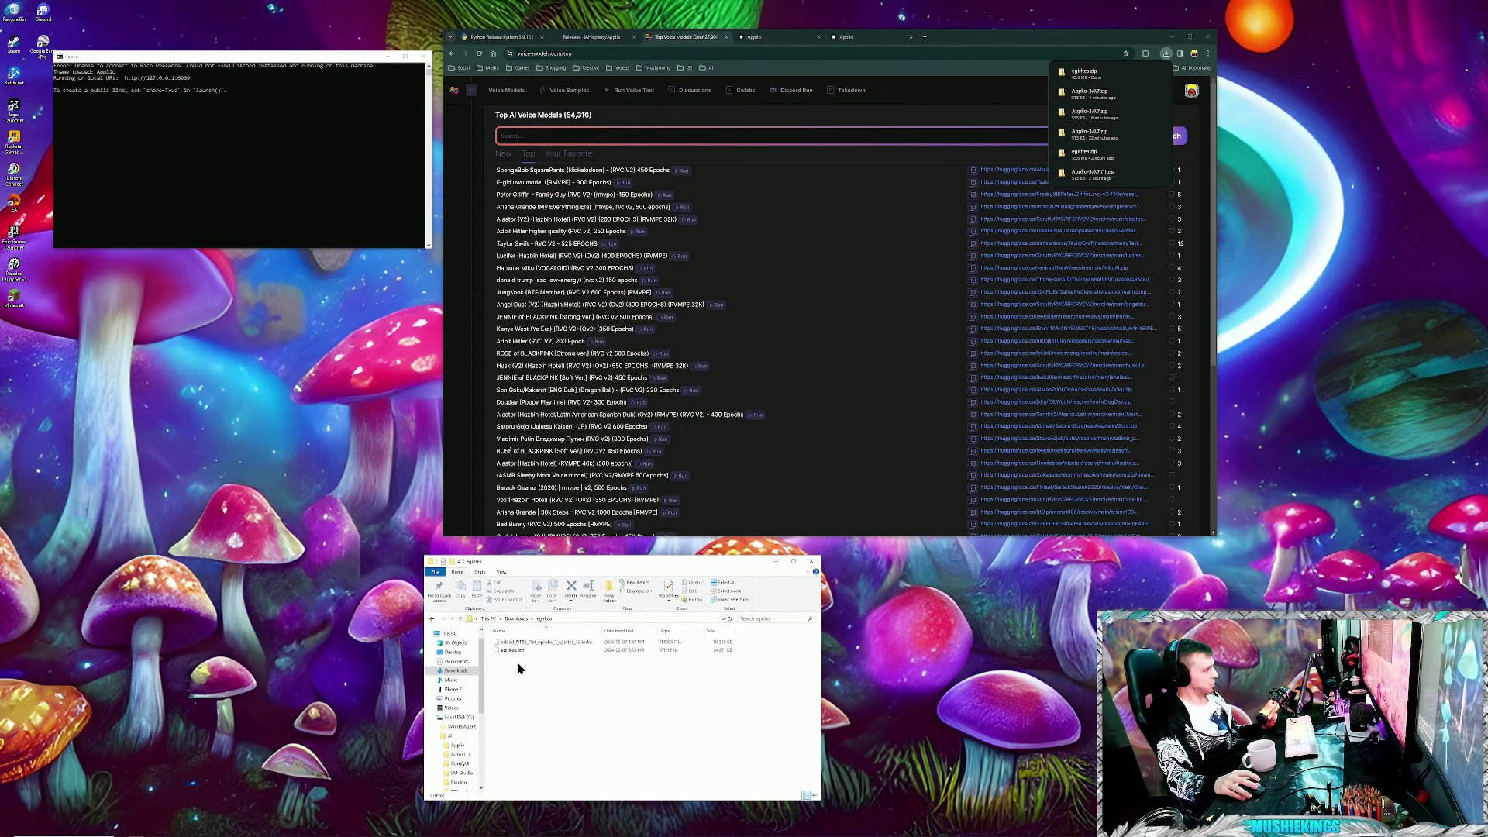
left_click(786, 44)
left_click(879, 42)
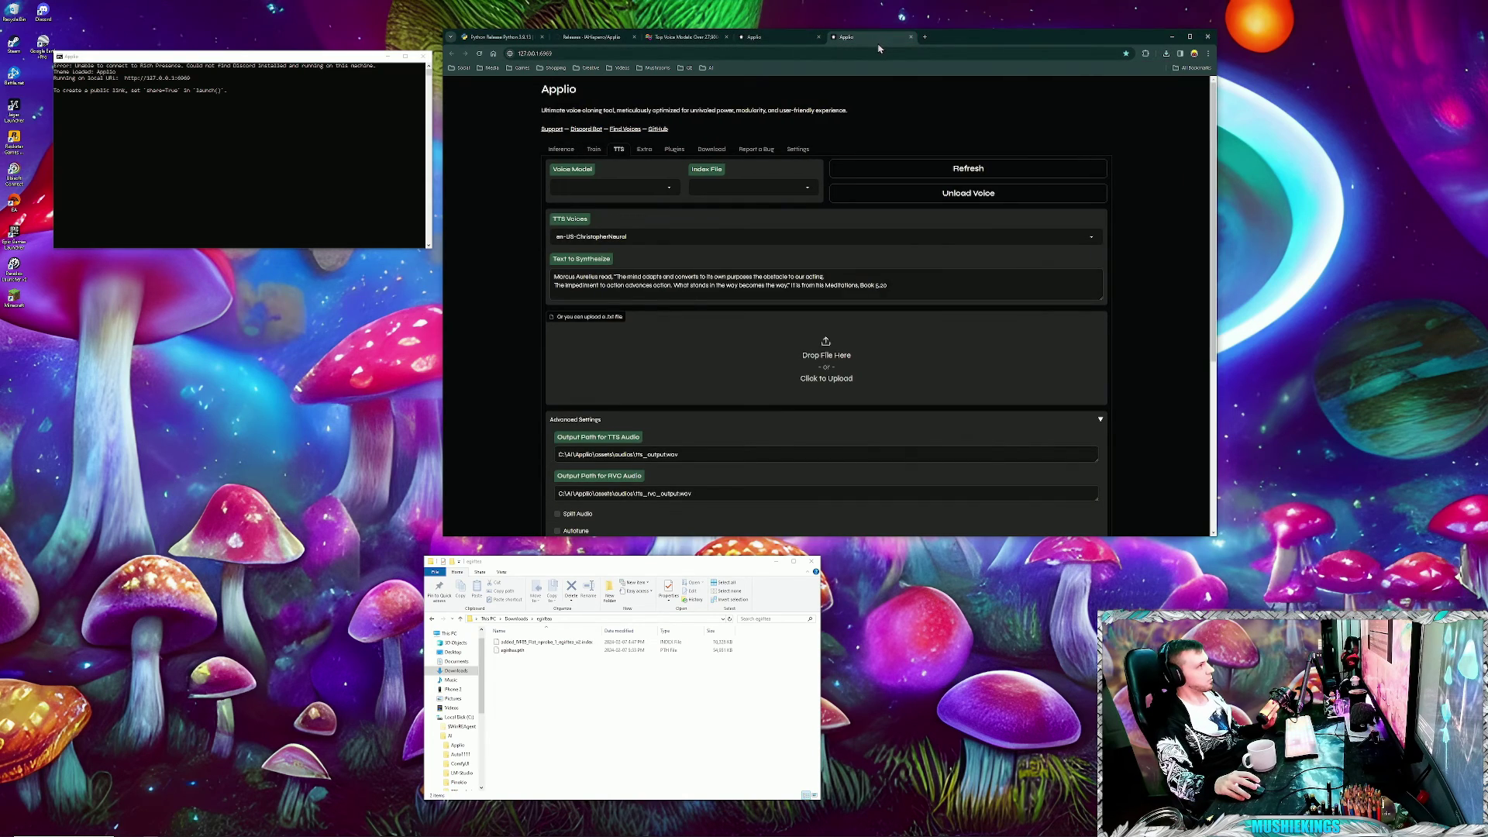
- Import the egirlfeo .pth and .index files into Applio's Download page by dragging them in
left_click(818, 36)
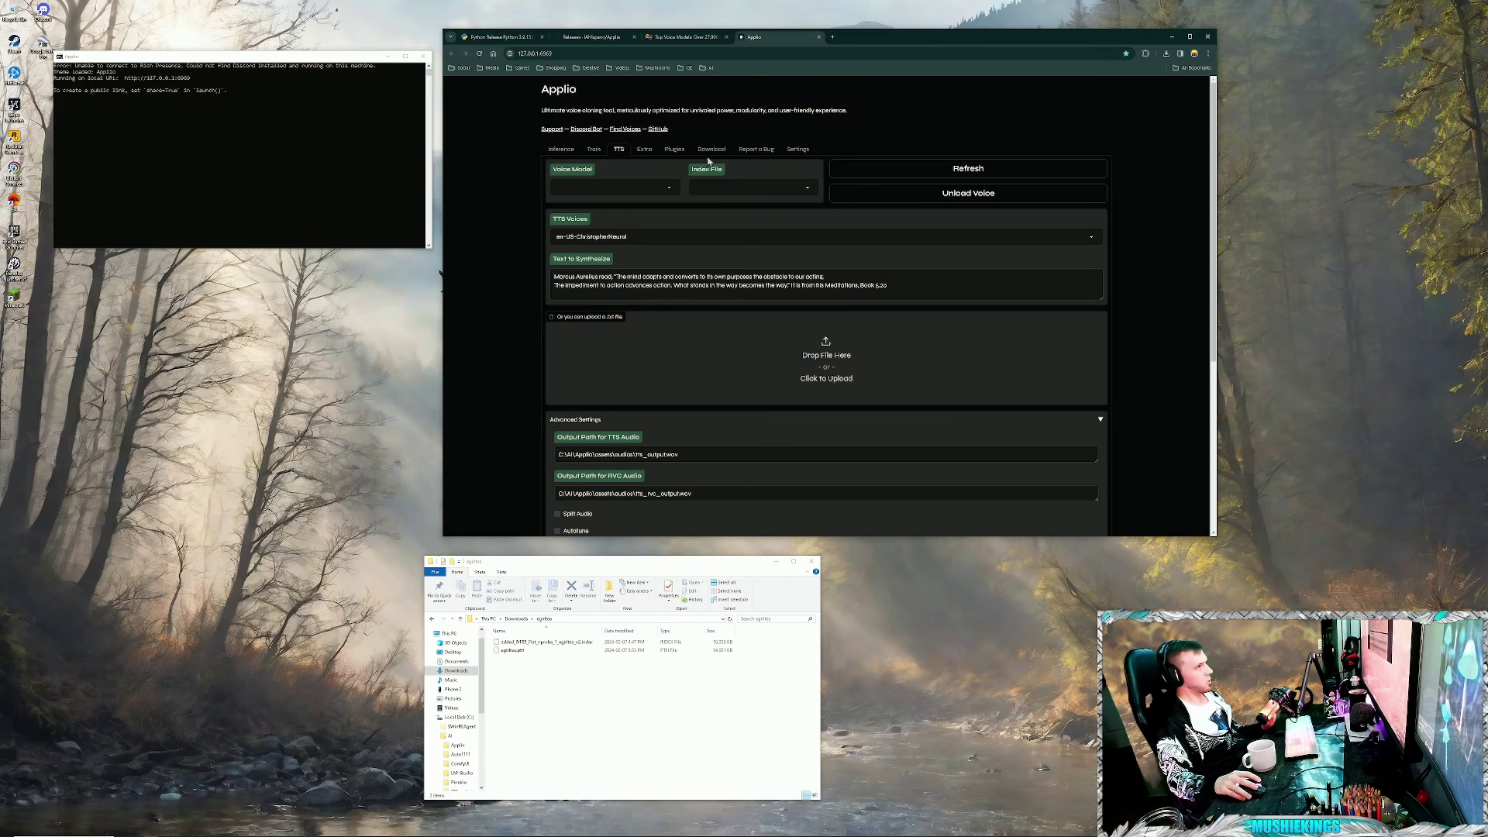
left_click(711, 150)
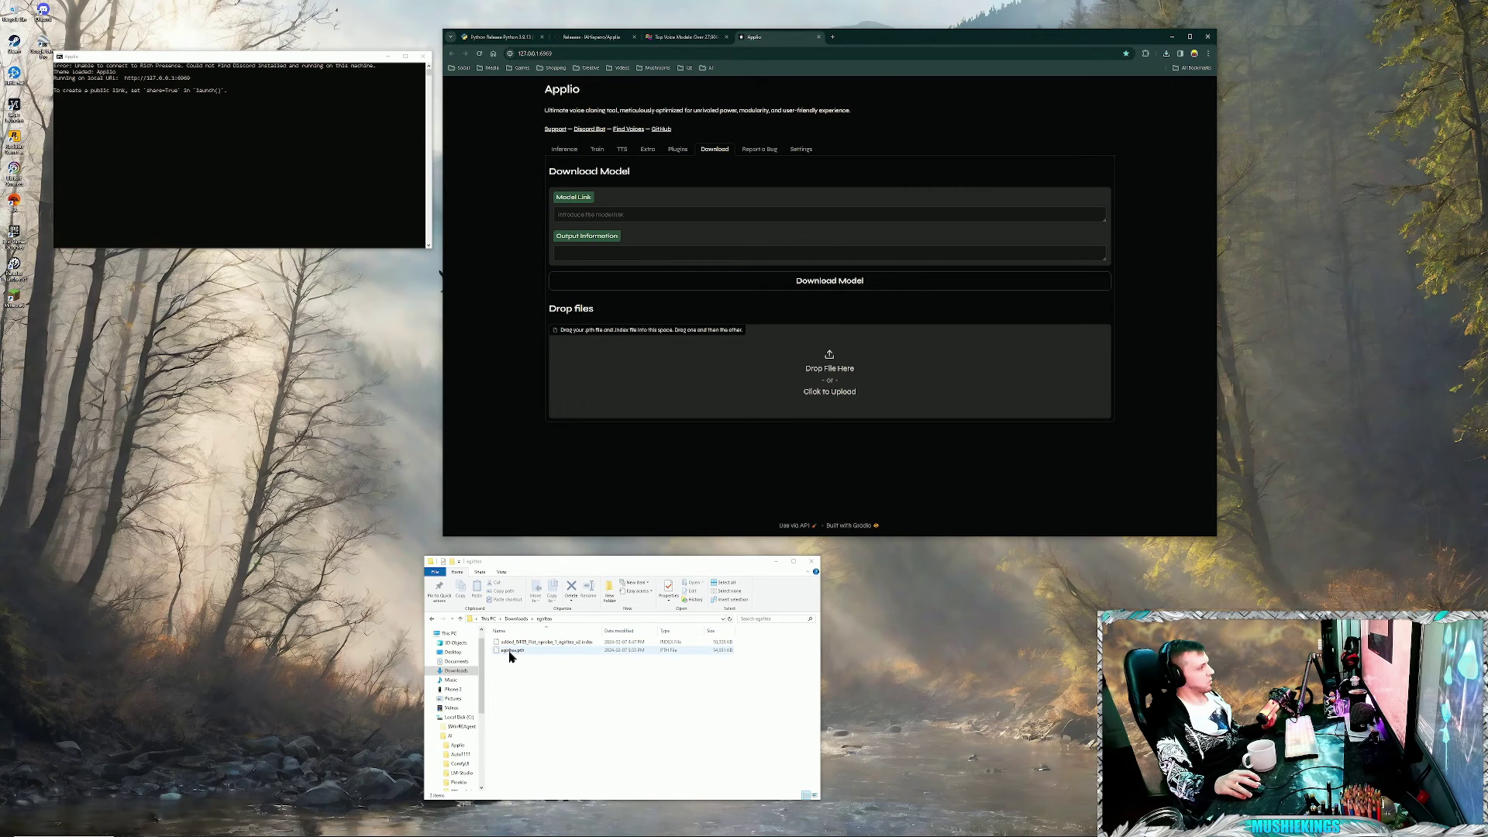
left_click_drag(510, 655, 852, 380)
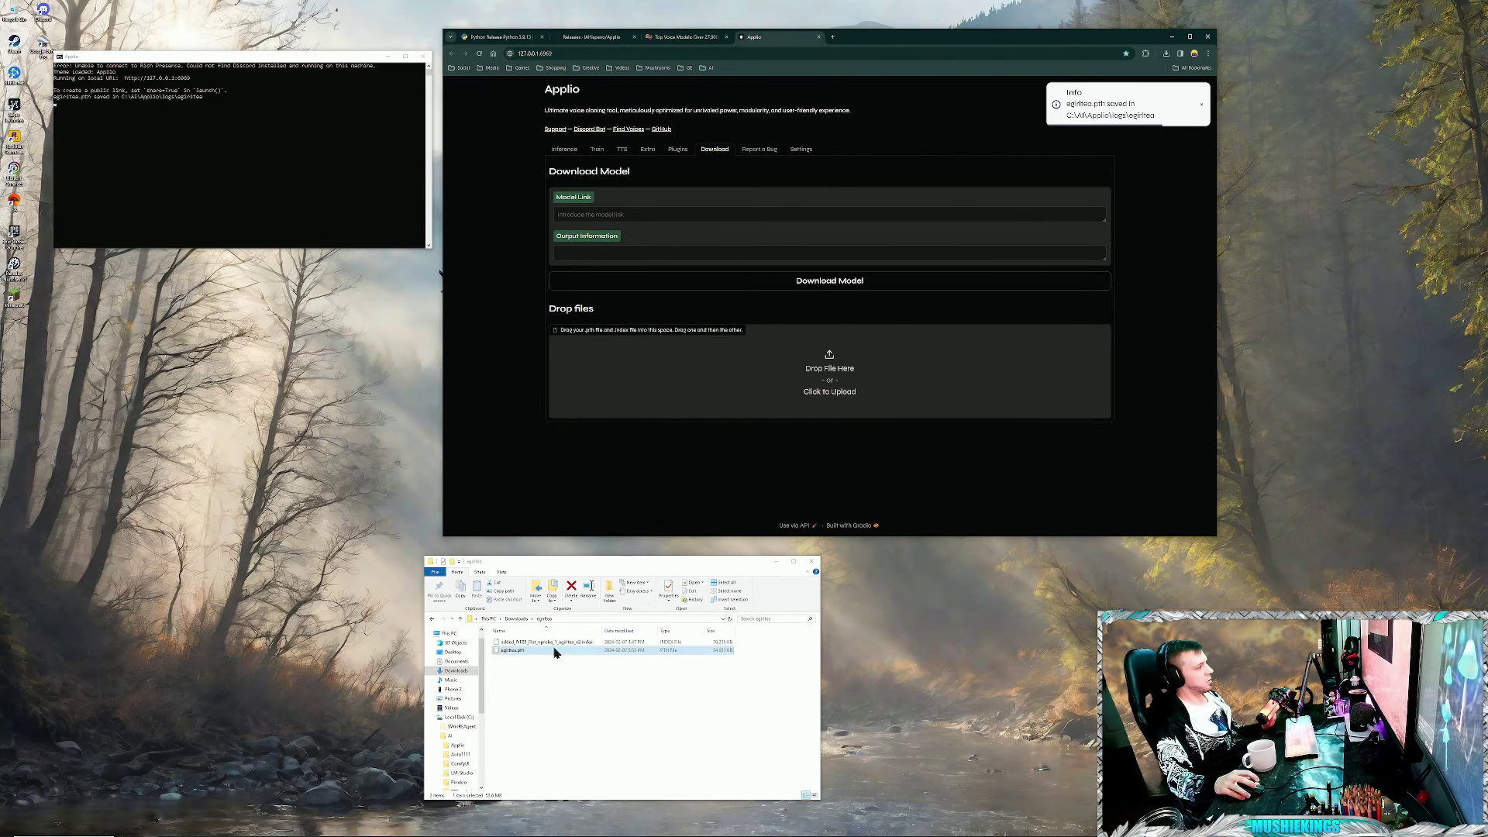
left_click_drag(555, 642, 798, 390)
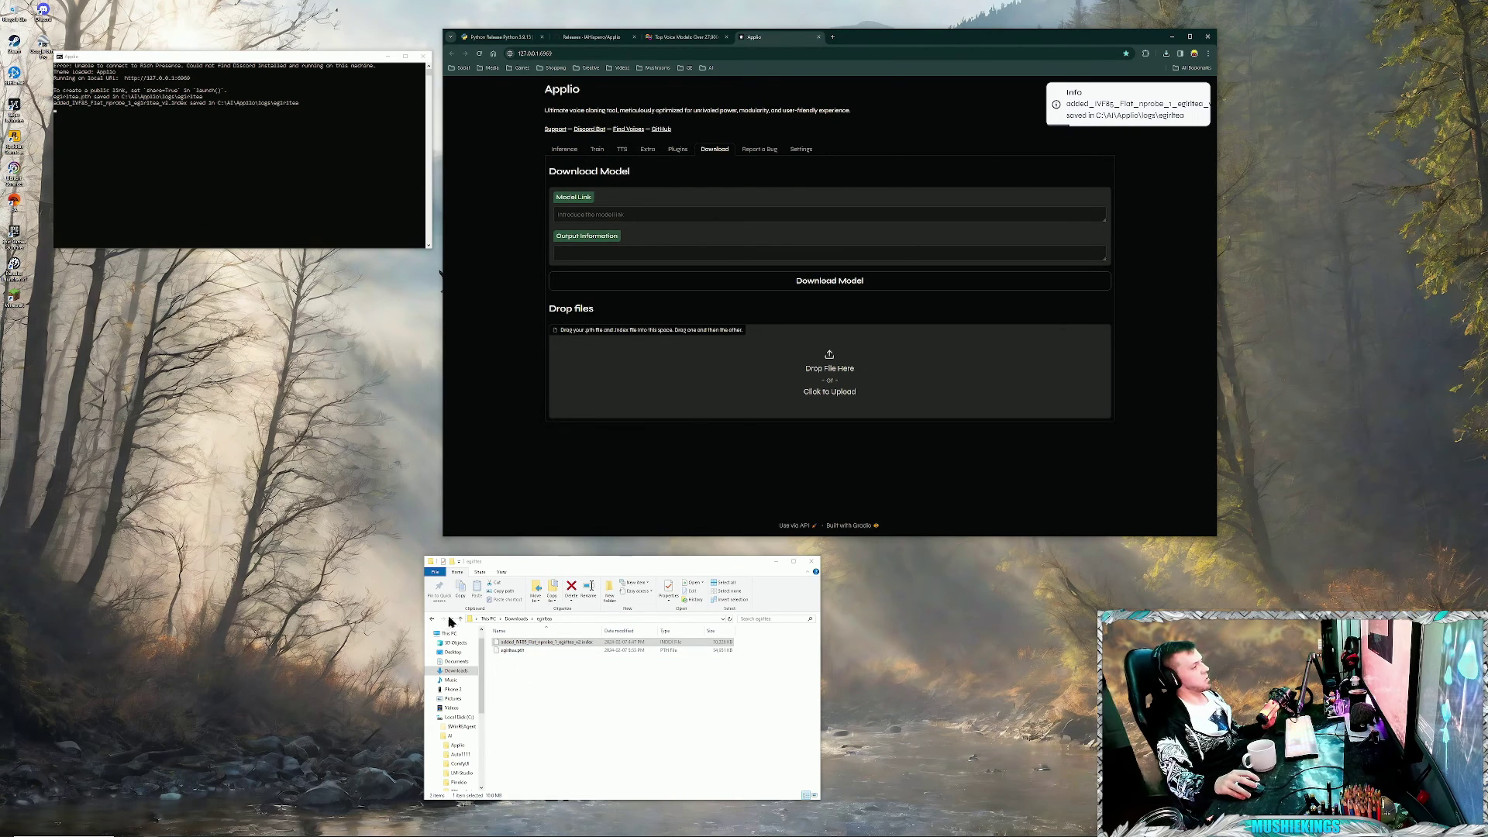
- Verify the imported model files in Applio's logs folder
left_click(457, 745)
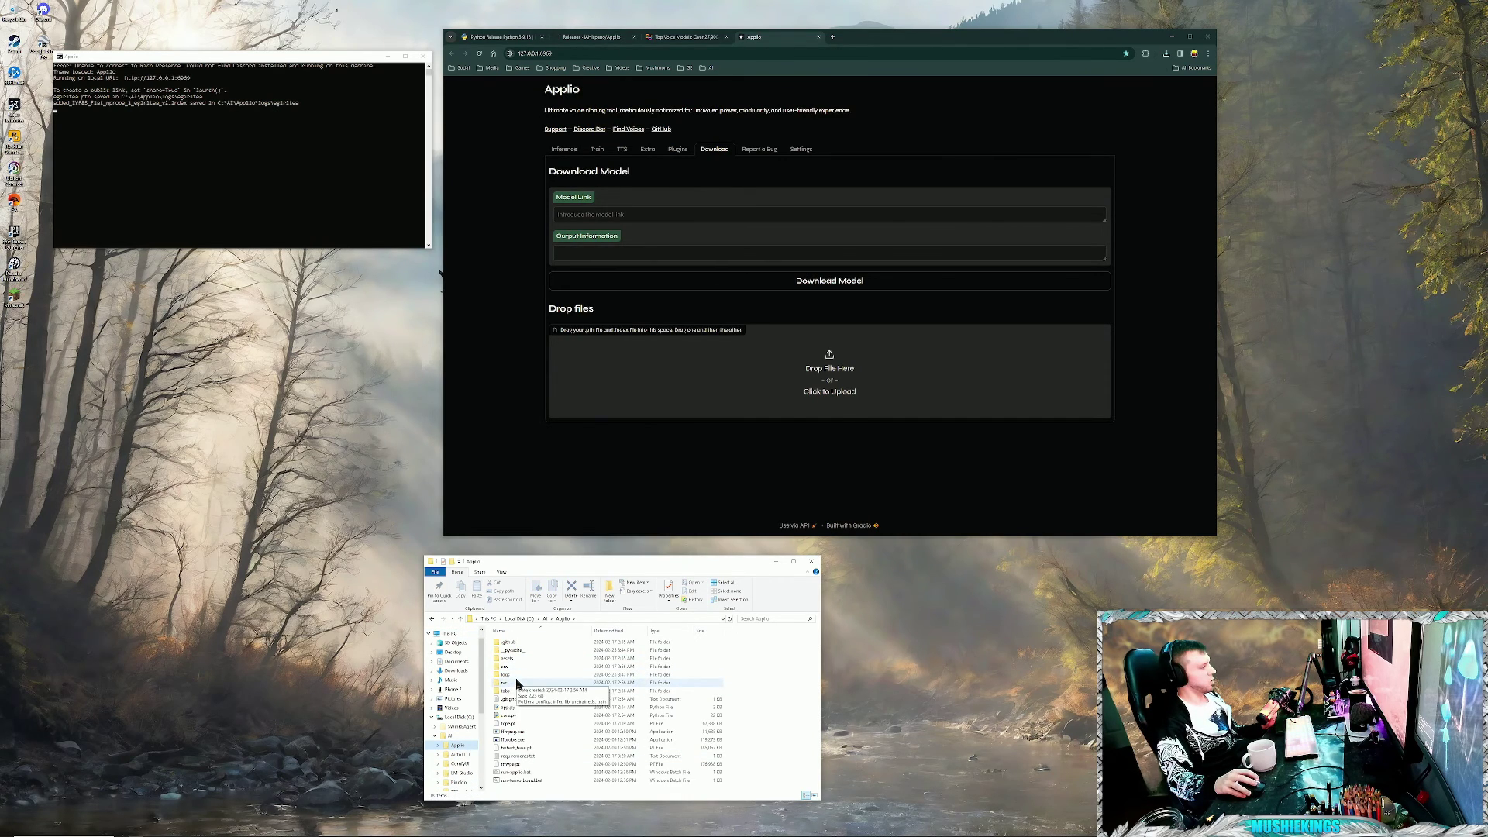
double_click(505, 675)
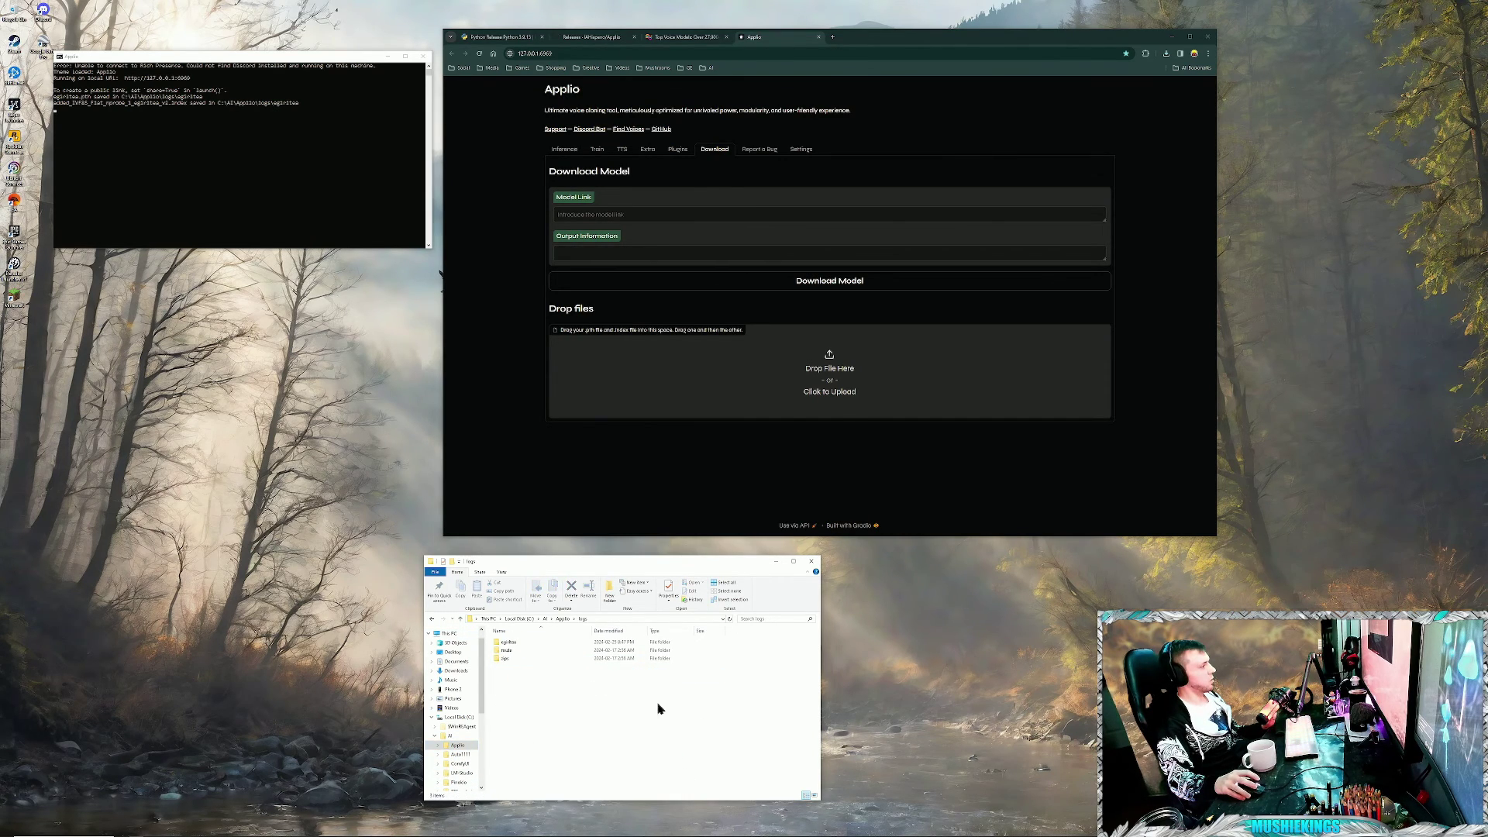
double_click(508, 642)
left_click(516, 651)
key("ctrl+a")
- Delete the model zip and its extracted folder from Downloads
left_click(458, 671)
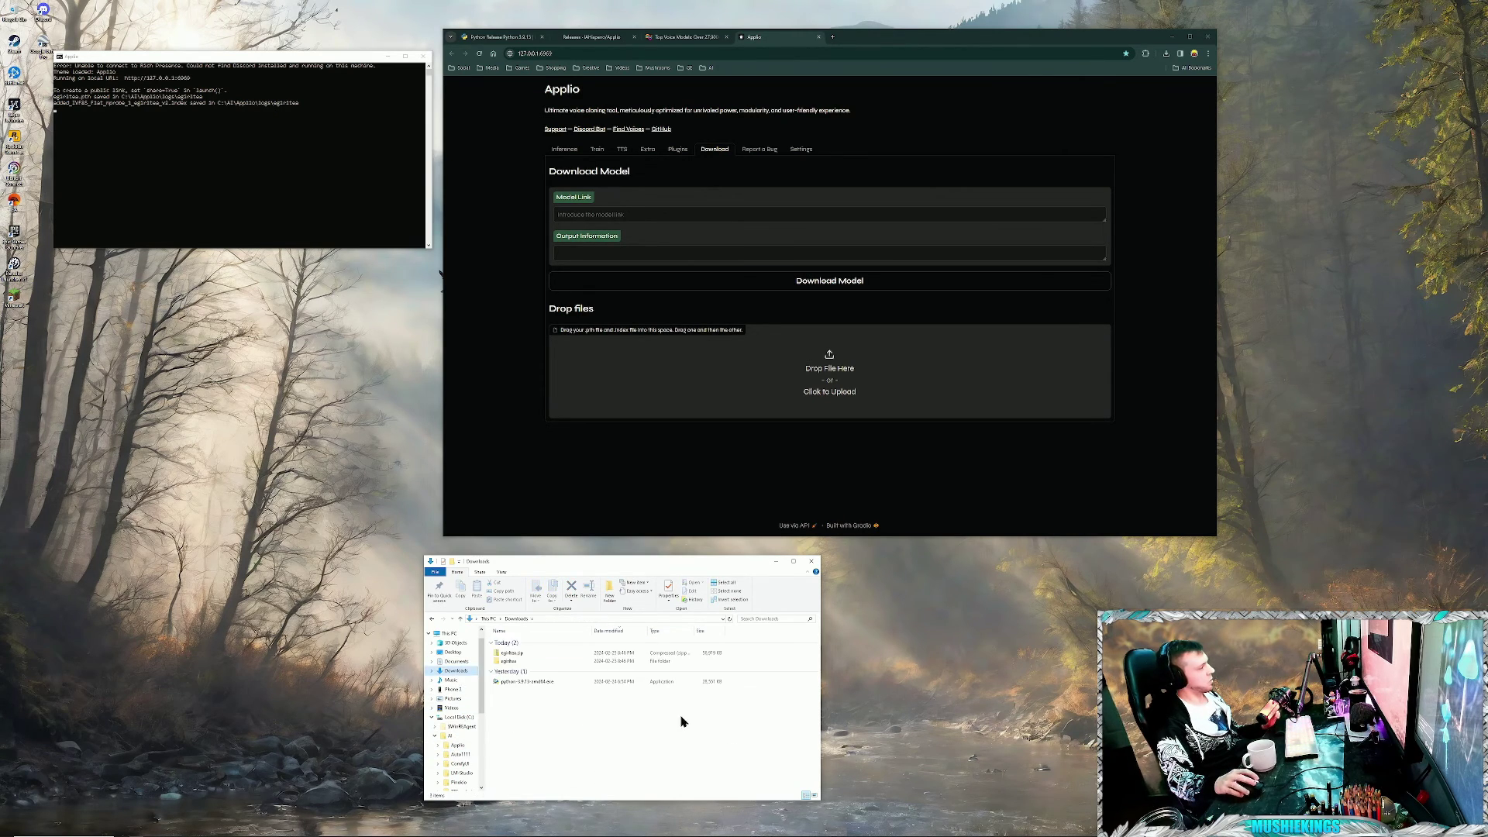
left_click_drag(750, 651, 651, 665)
right_click(534, 657)
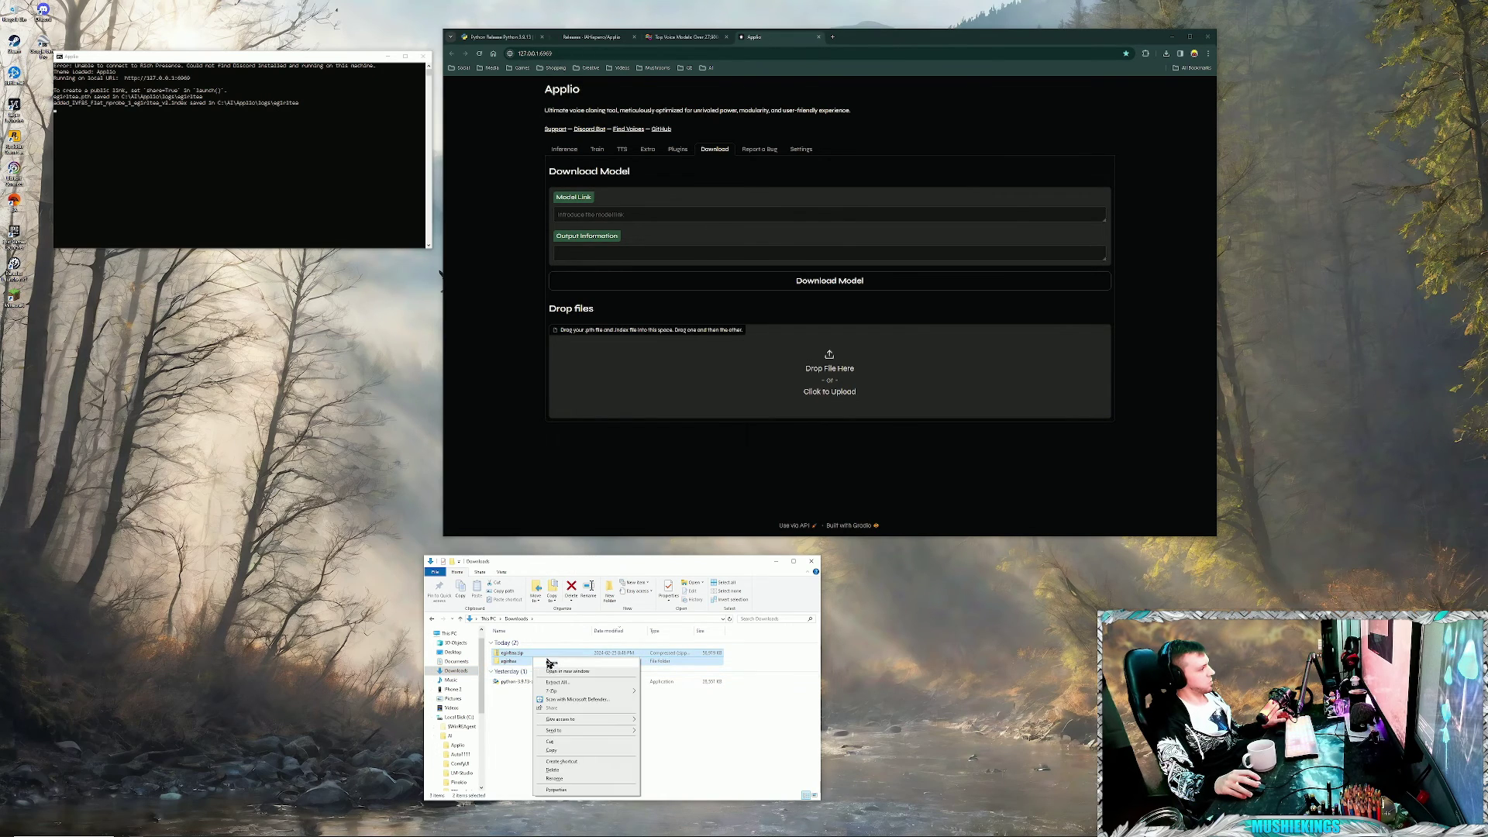
left_click(552, 770)
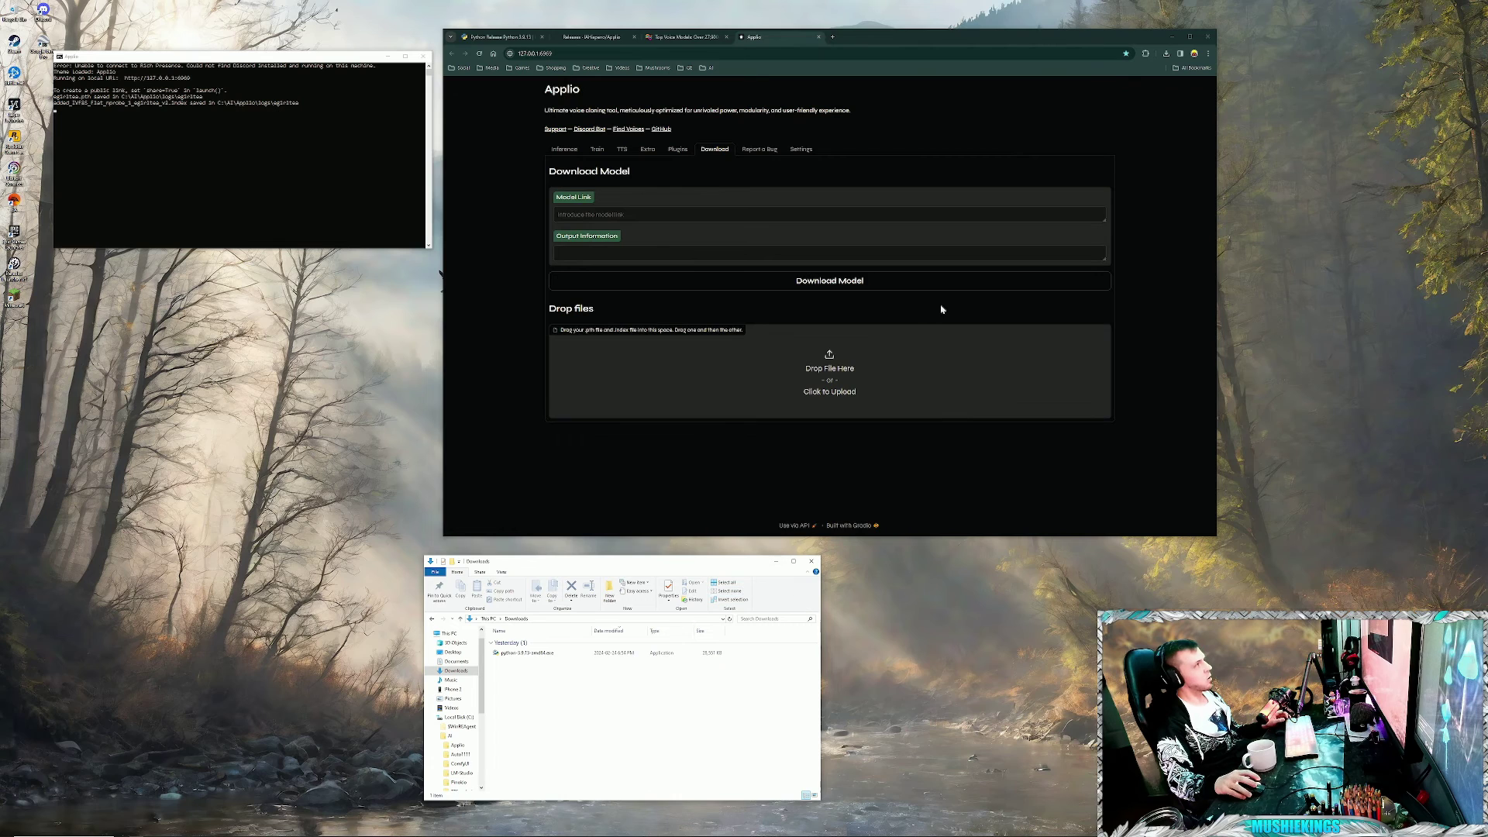
- Select egirlfeo.pth as the TTS voice model and confirm its matching index file is loaded
left_click(622, 150)
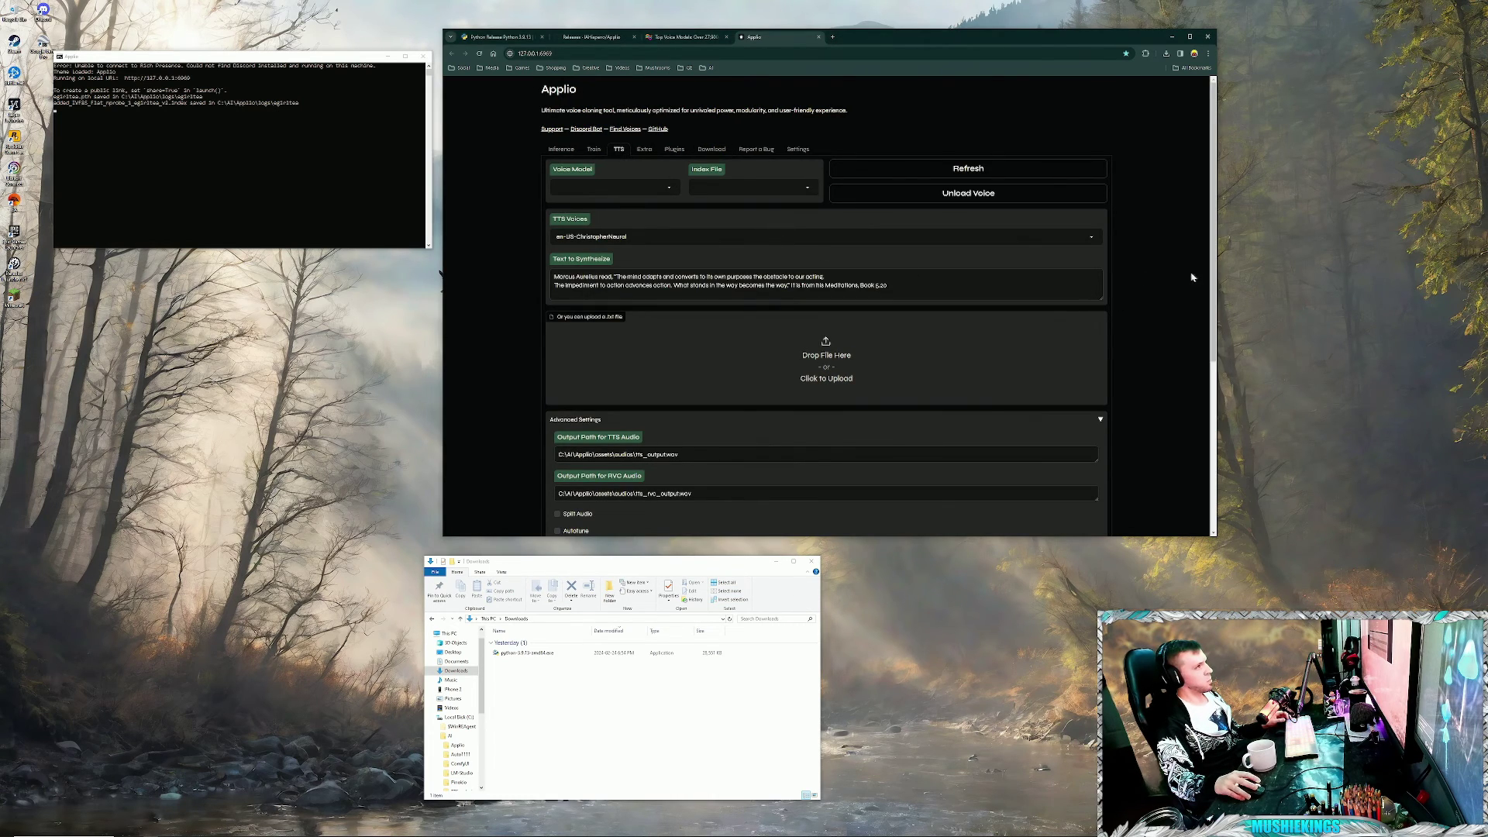
left_click(640, 189)
left_click(616, 213)
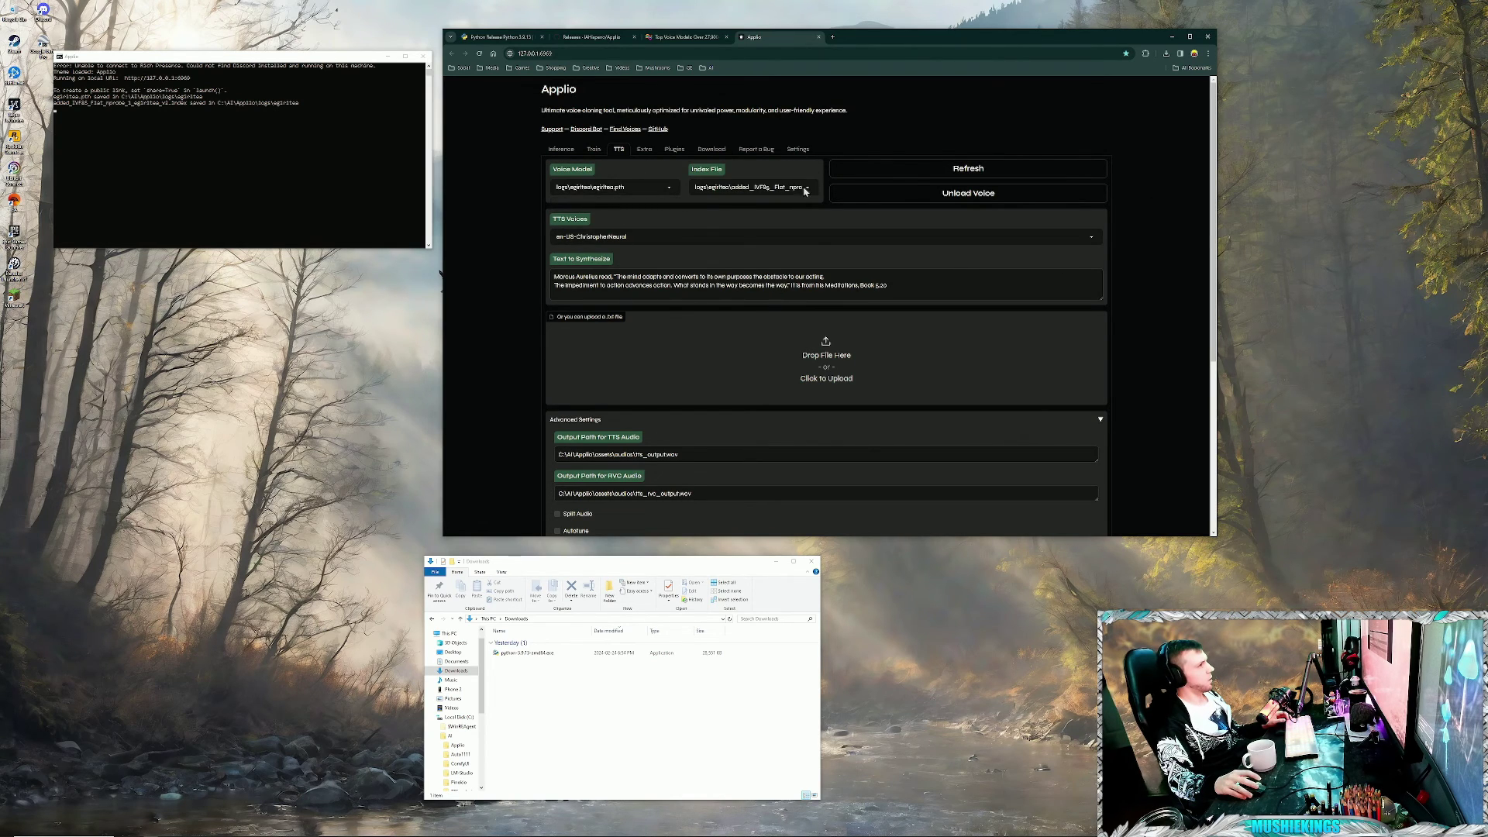
left_click(810, 193)
left_click(815, 210)
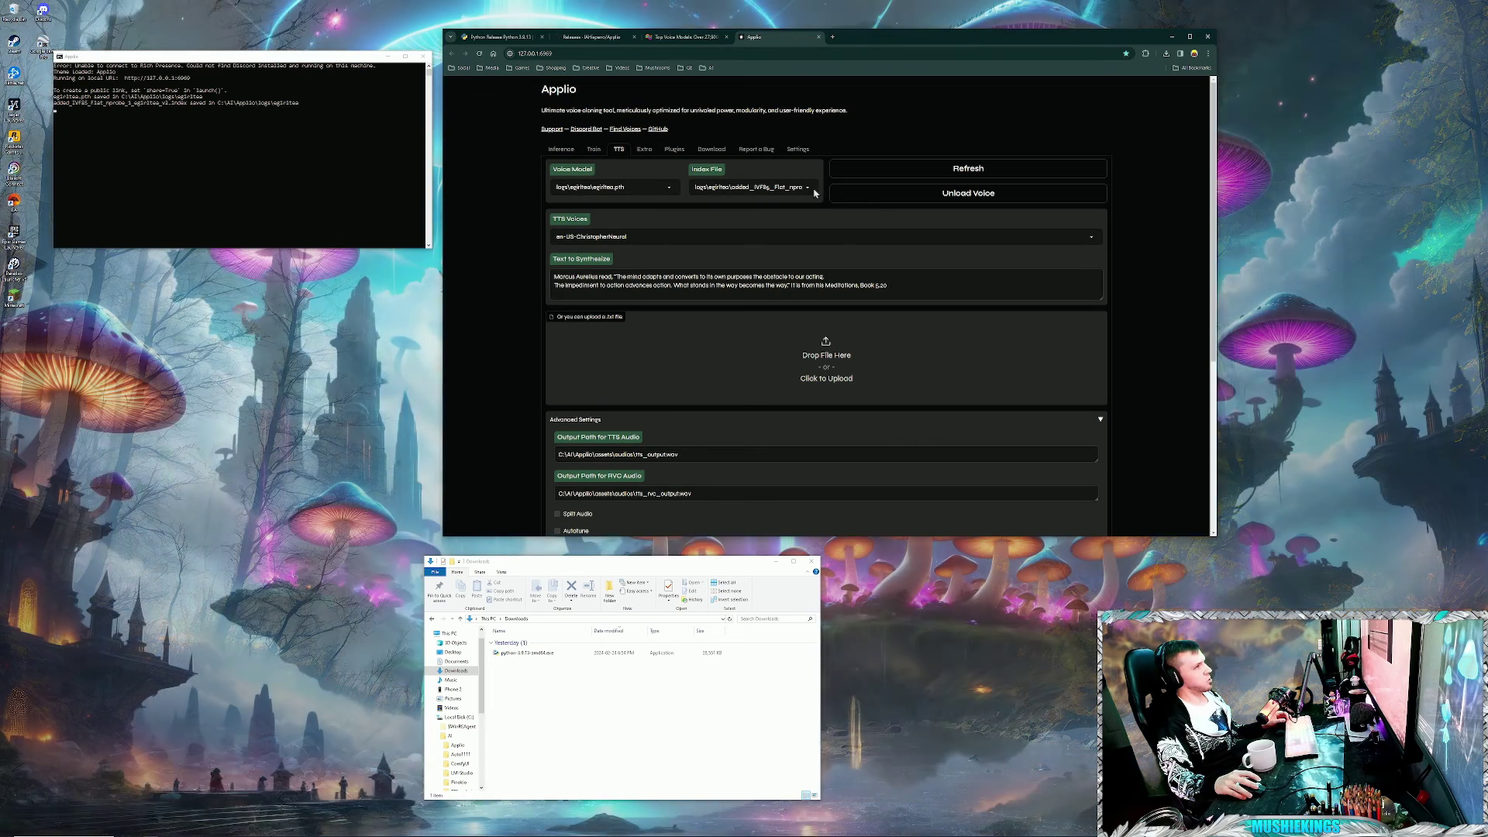
left_click(746, 191)
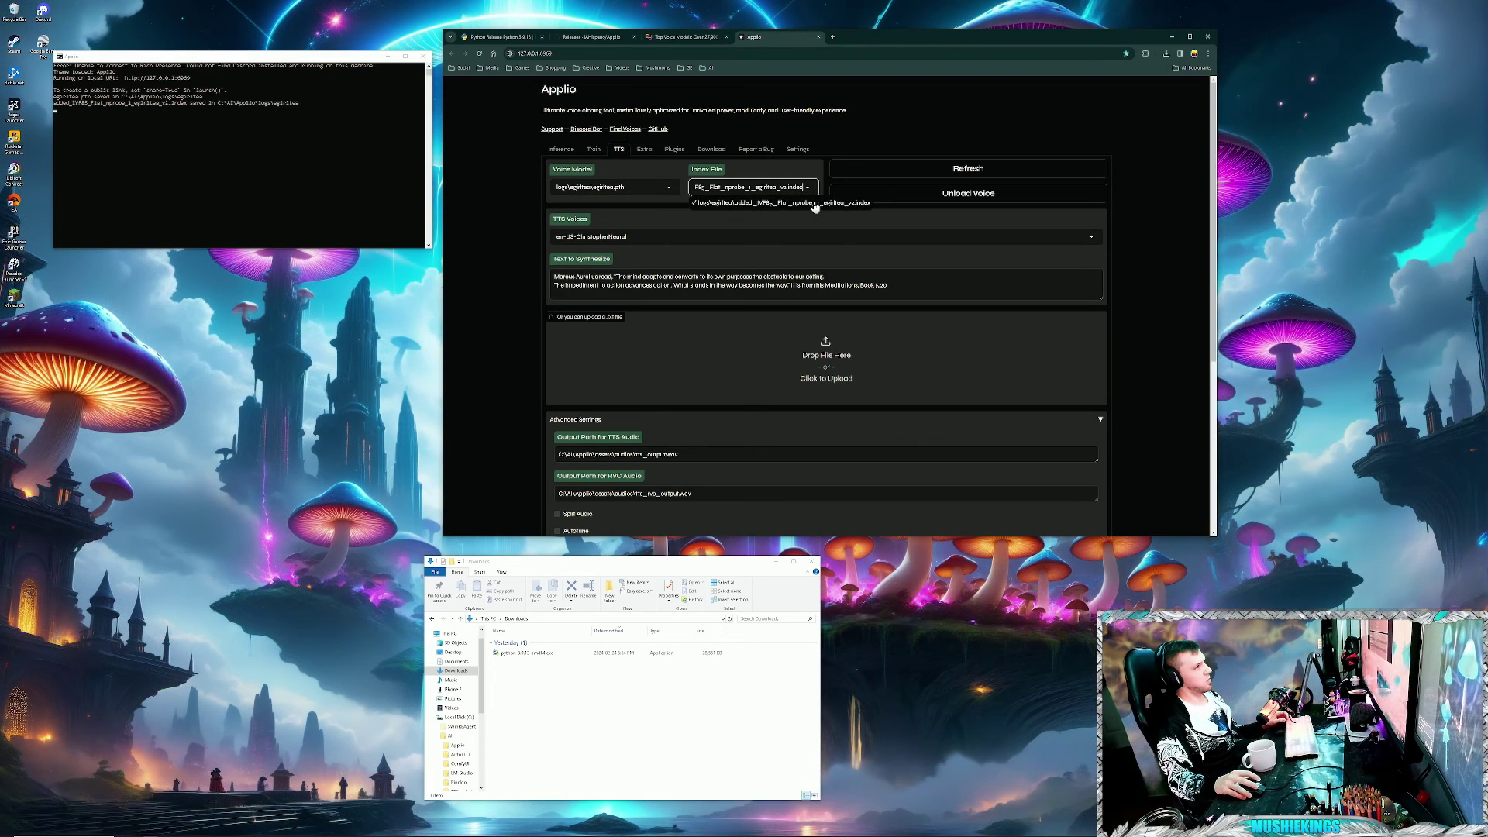
left_click(619, 189)
left_click(756, 168)
scroll(1160, 387, "down", 2)
scroll(1174, 286, "up", 2)
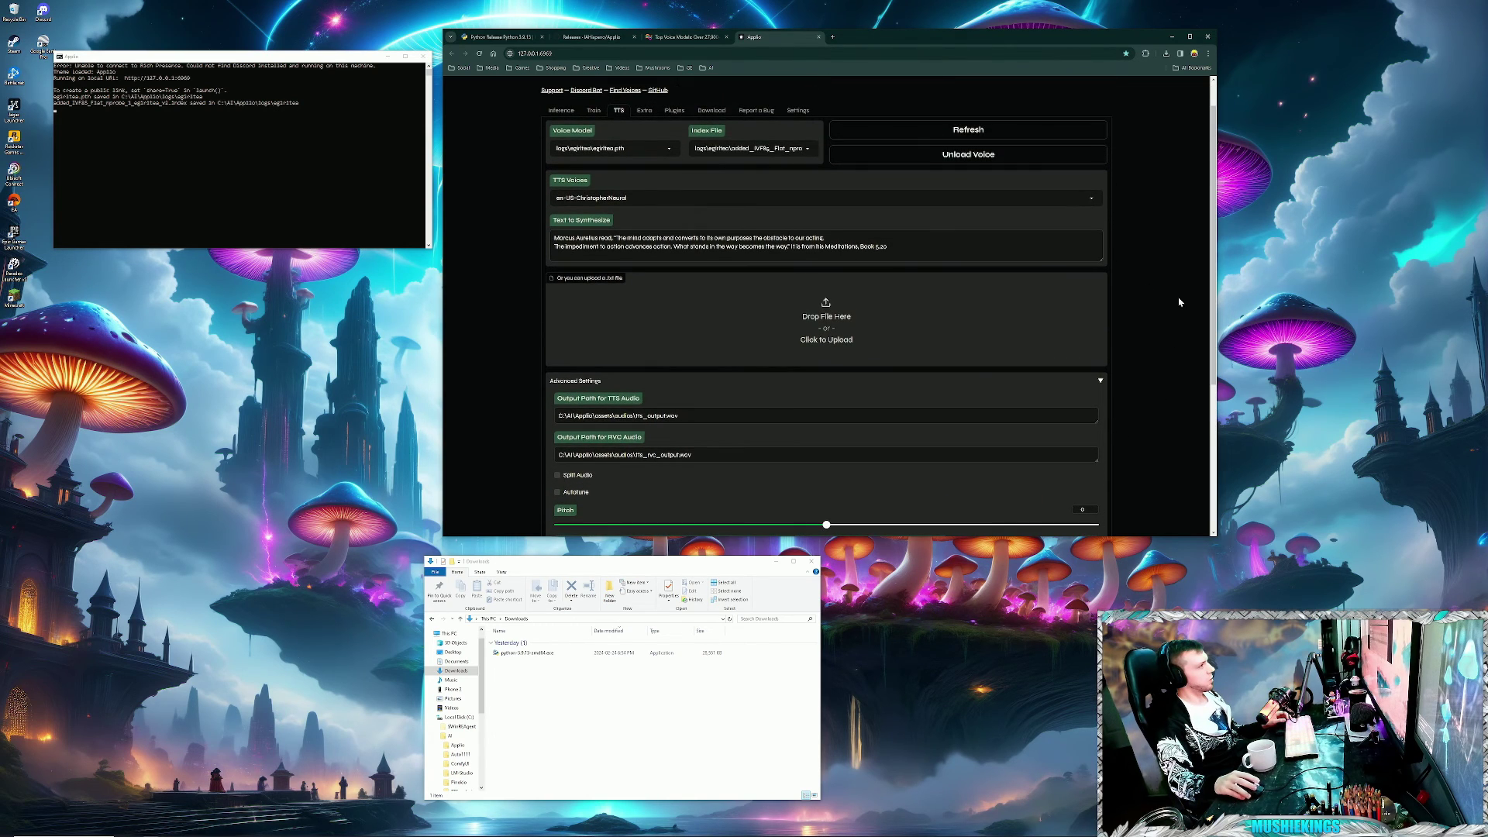
scroll(1174, 286, "down", 2)
scroll(1181, 323, "down", 1)
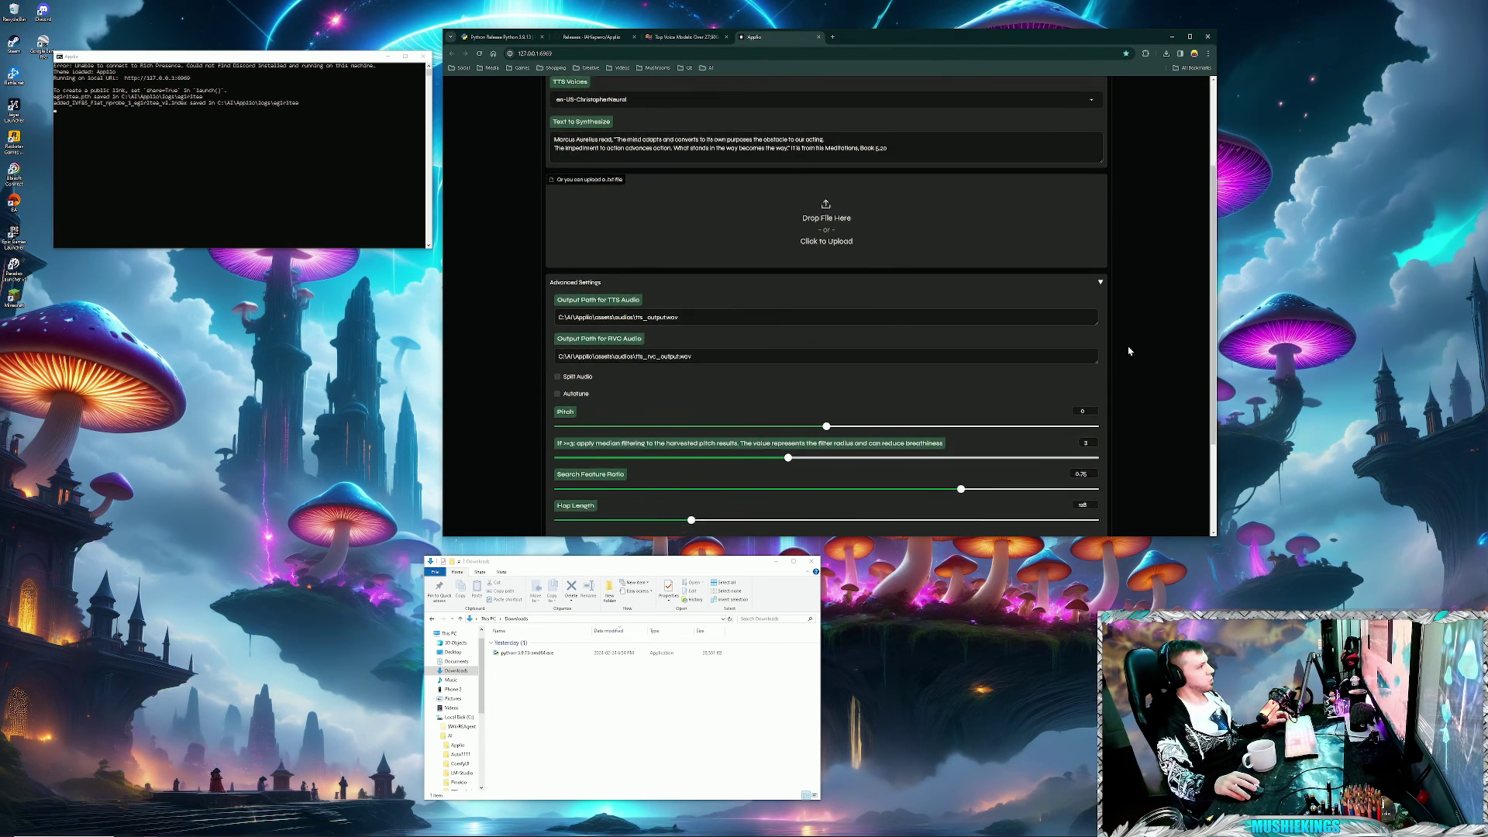
scroll(1156, 333, "up", 1)
scroll(1154, 334, "down", 2)
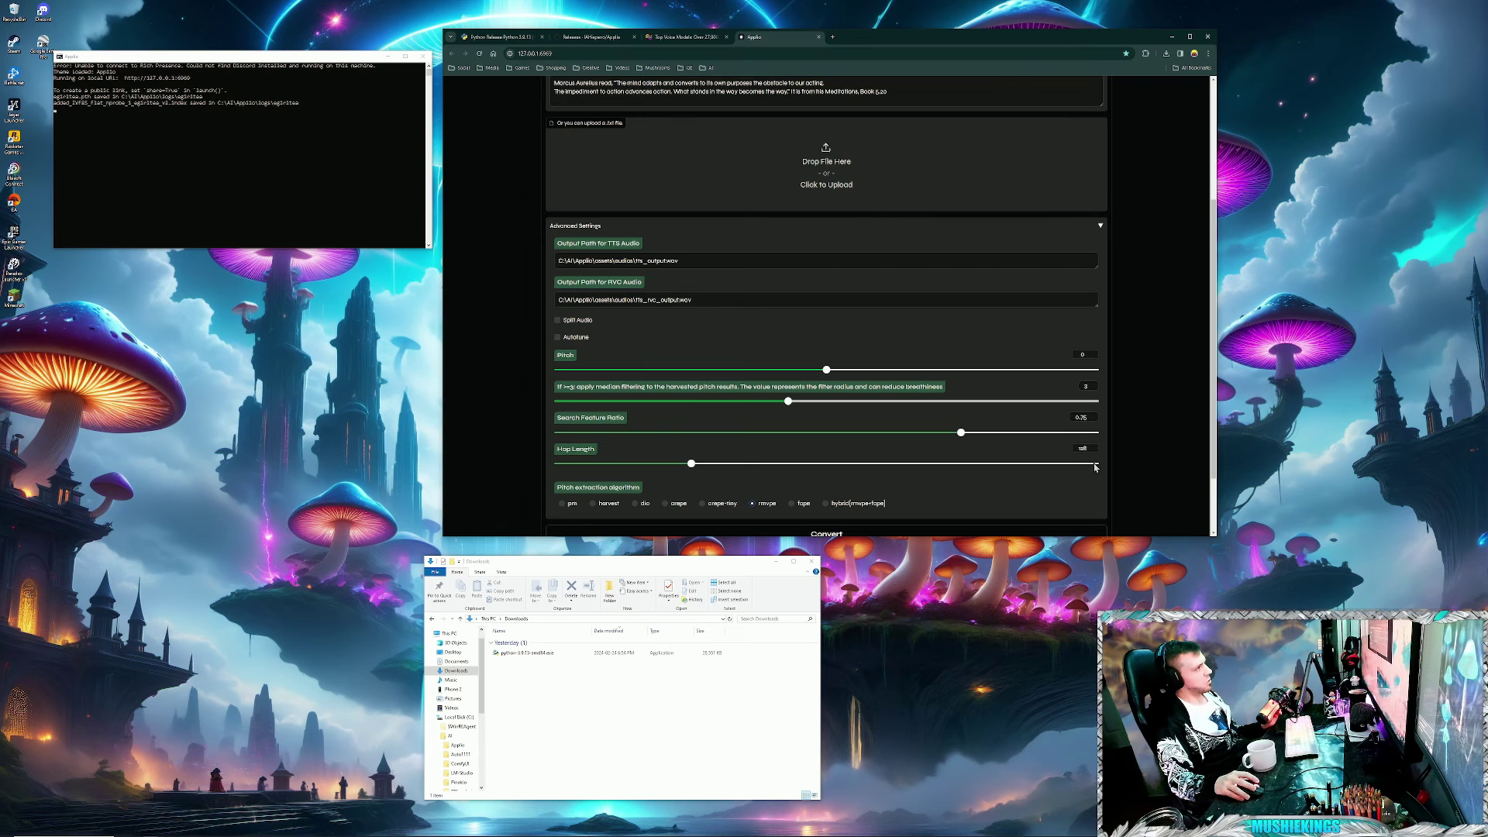
scroll(1112, 502, "up", 5)
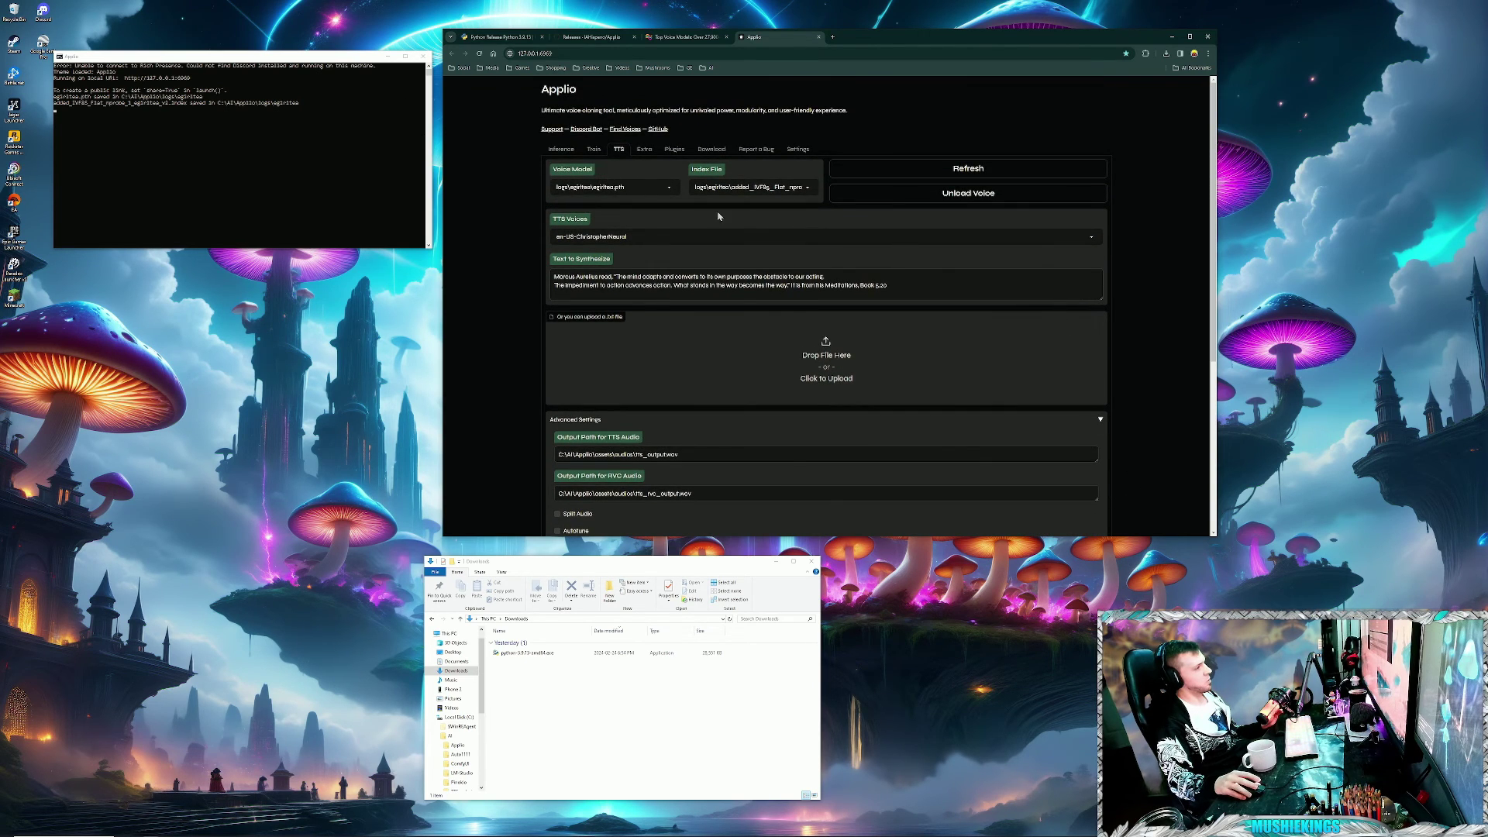
scroll(757, 227, "down", 2)
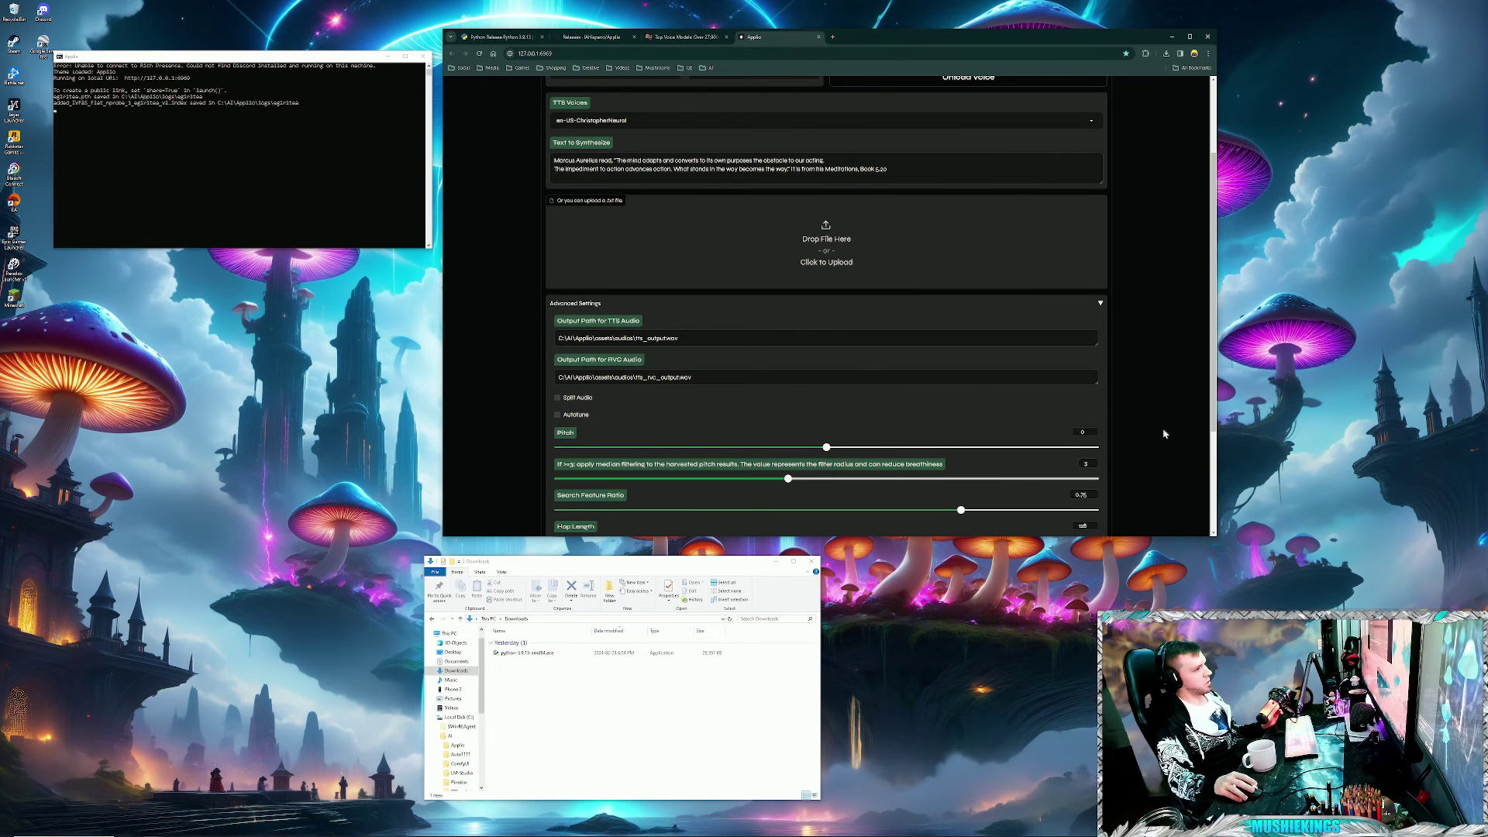
scroll(1160, 431, "down", 1)
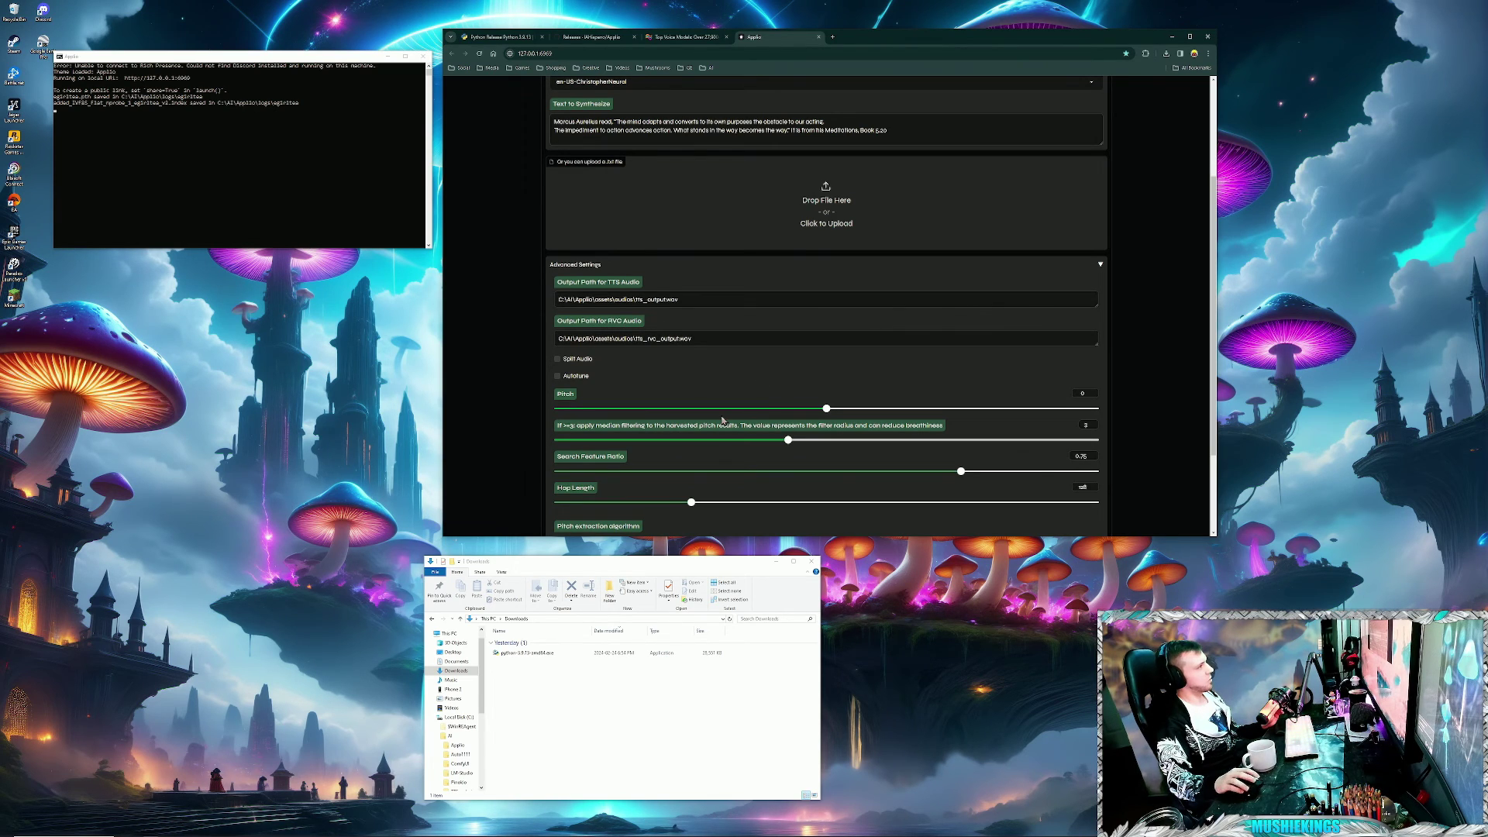
scroll(699, 479, "up", 3)
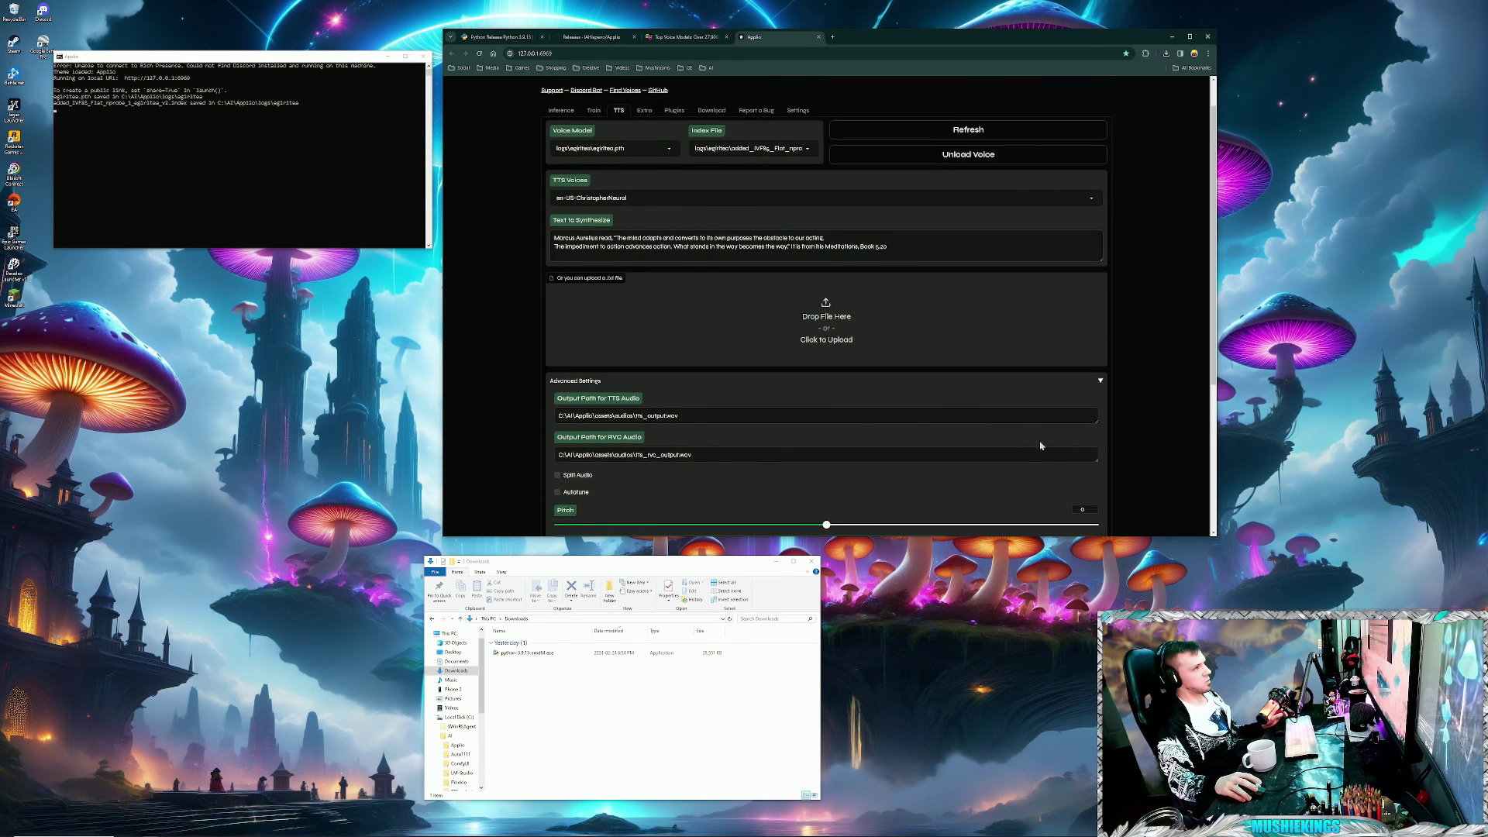
scroll(1059, 439, "down", 1)
scroll(1123, 410, "down", 4)
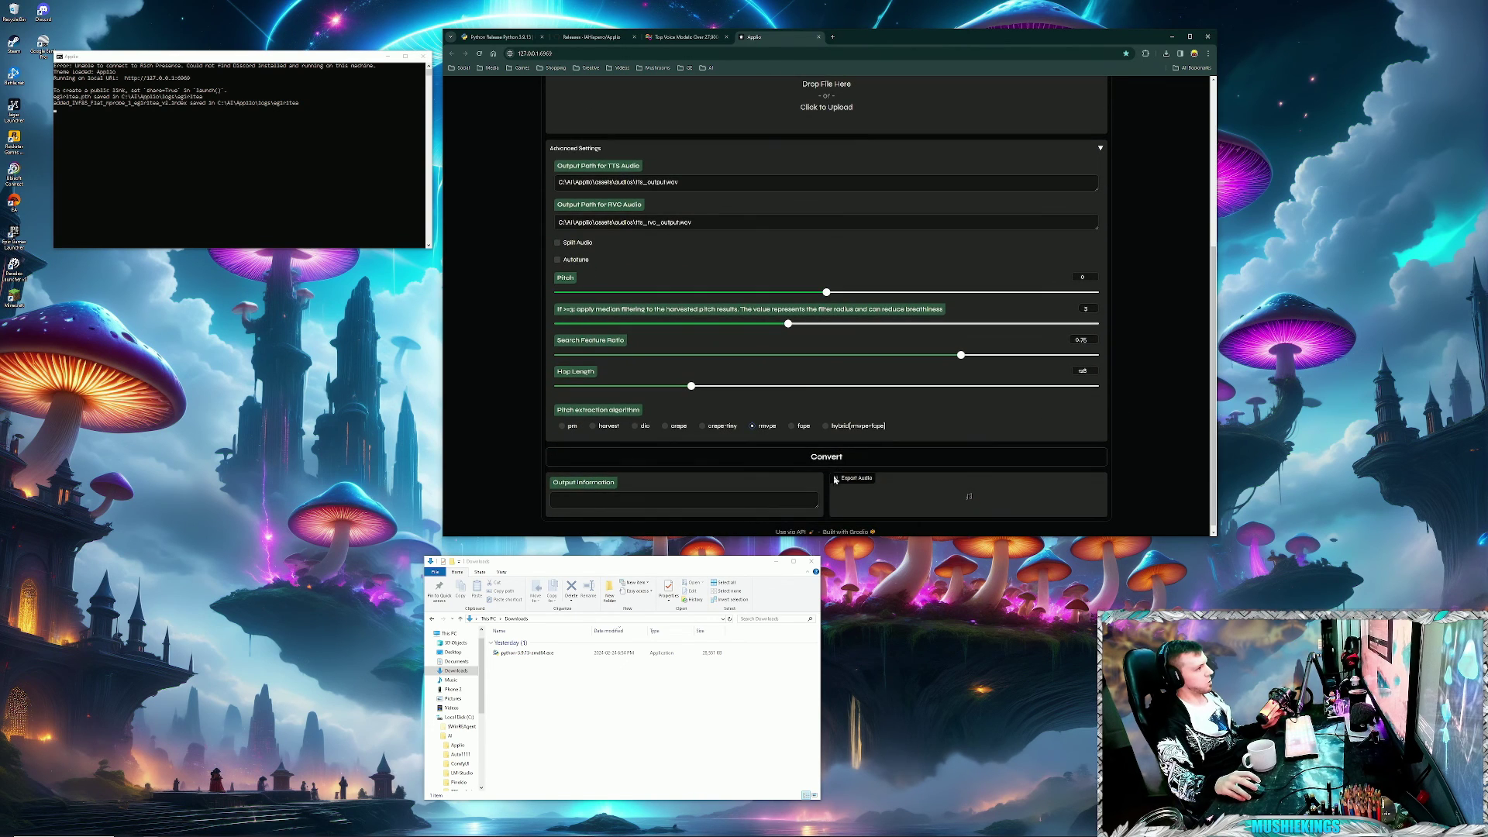
- Convert the Marcus Aurelius quote with the egirlfeo voice and wait for the exported audio
left_click(862, 465)
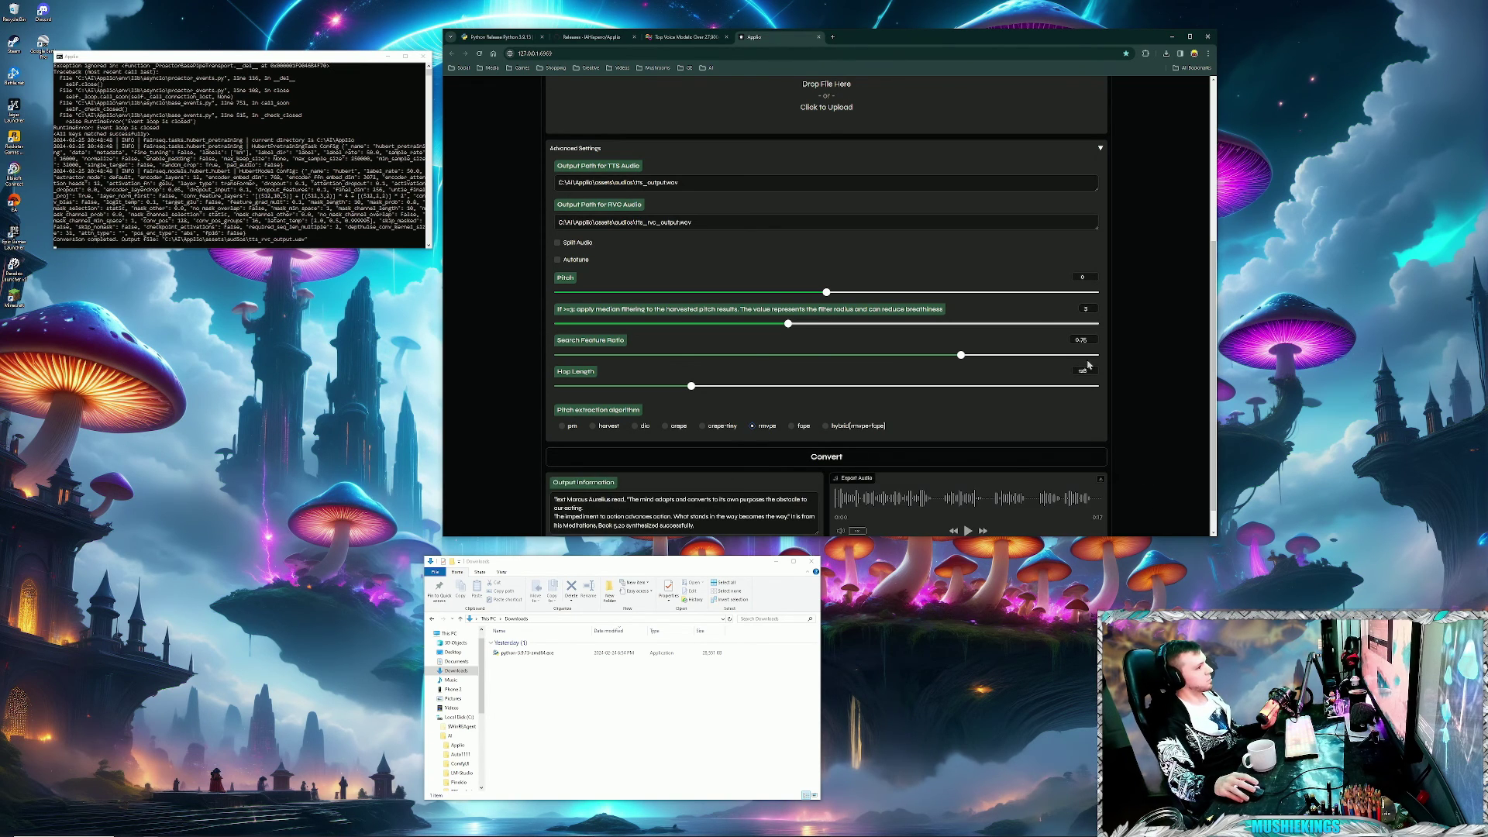
scroll(729, 403, "up", 1)
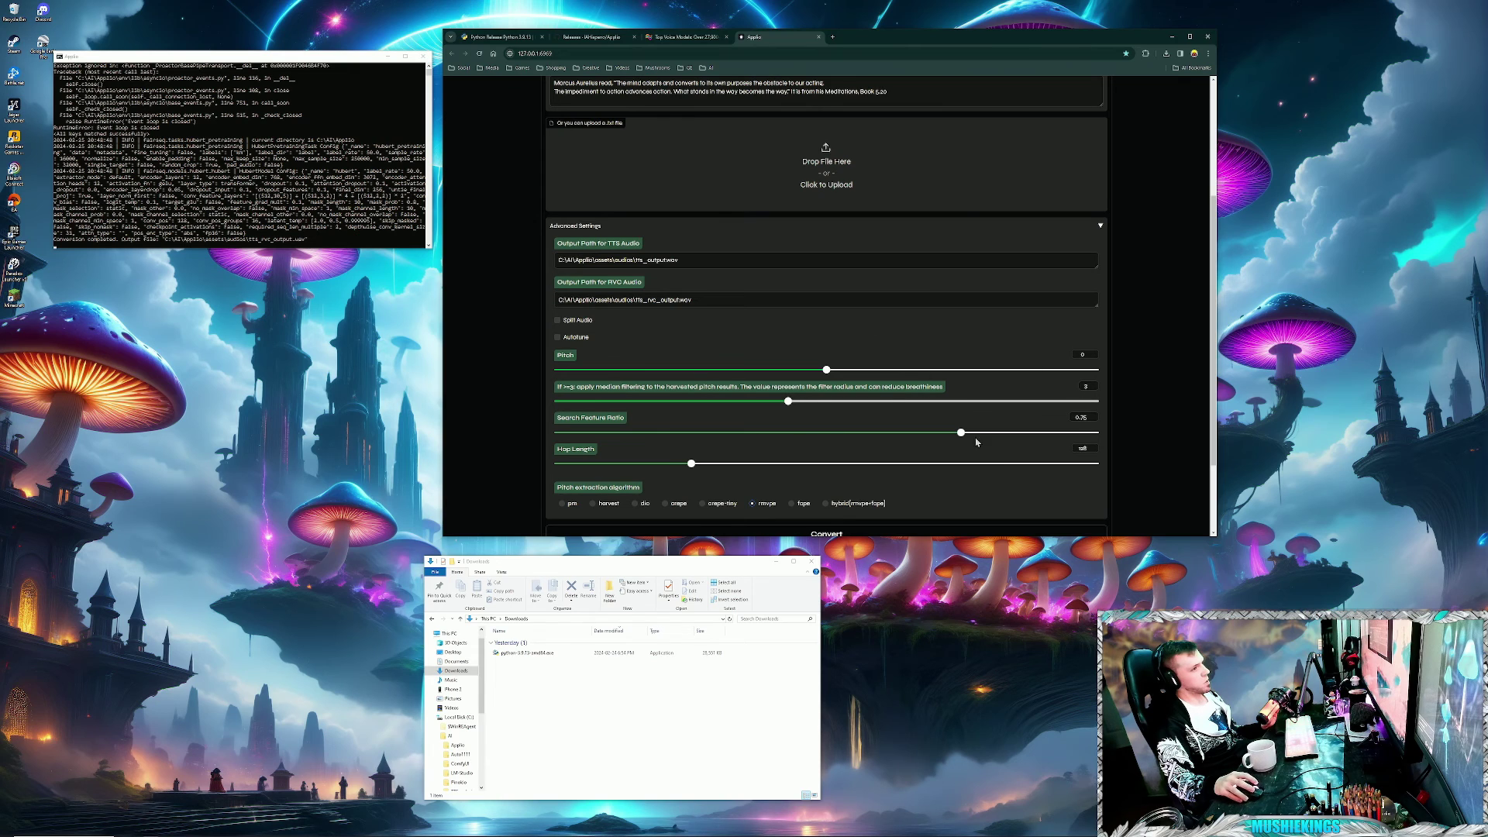
scroll(1079, 470, "up", 1)
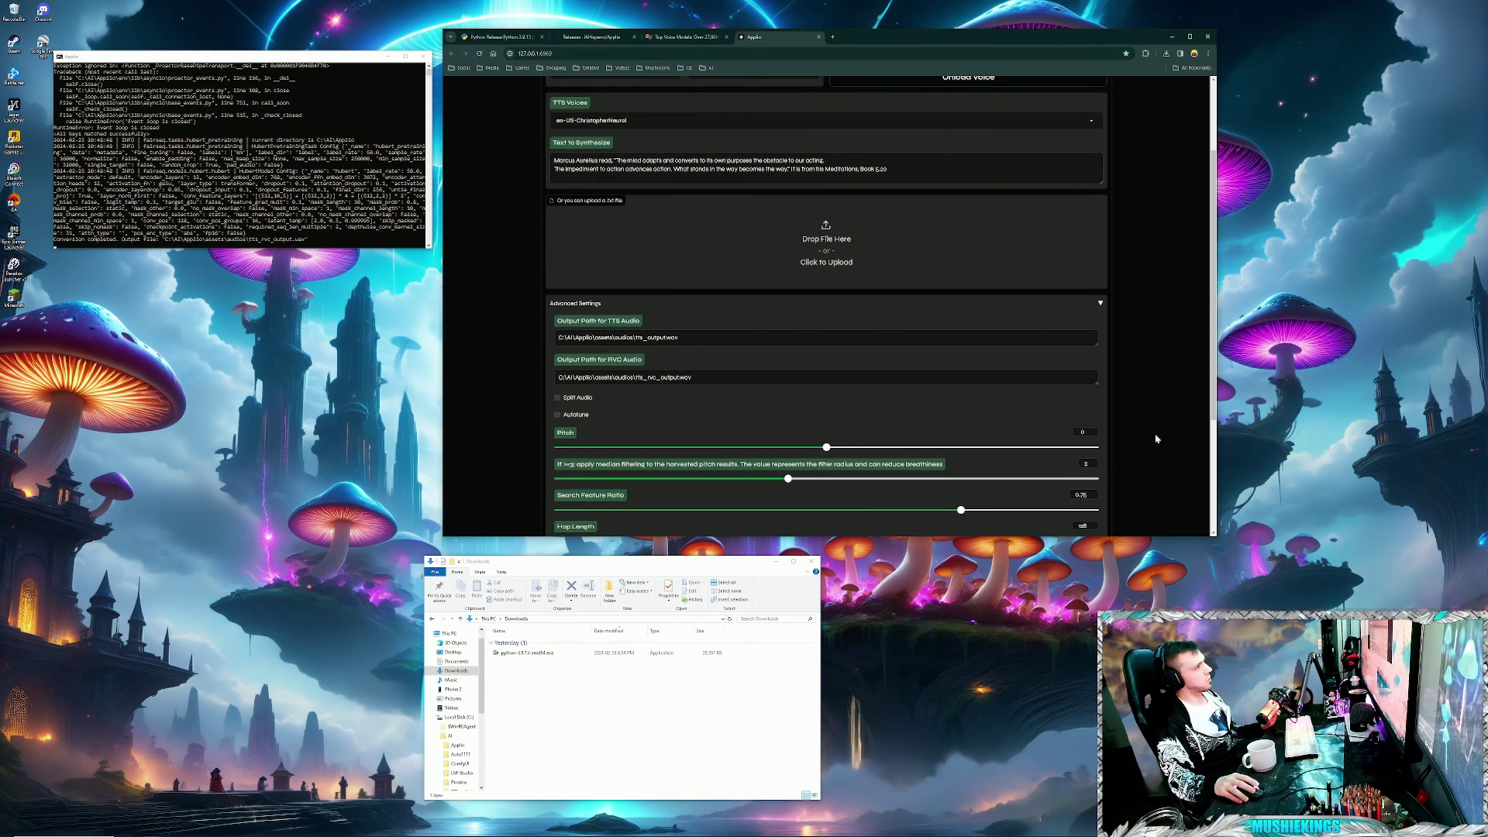
scroll(1160, 419, "down", 3)
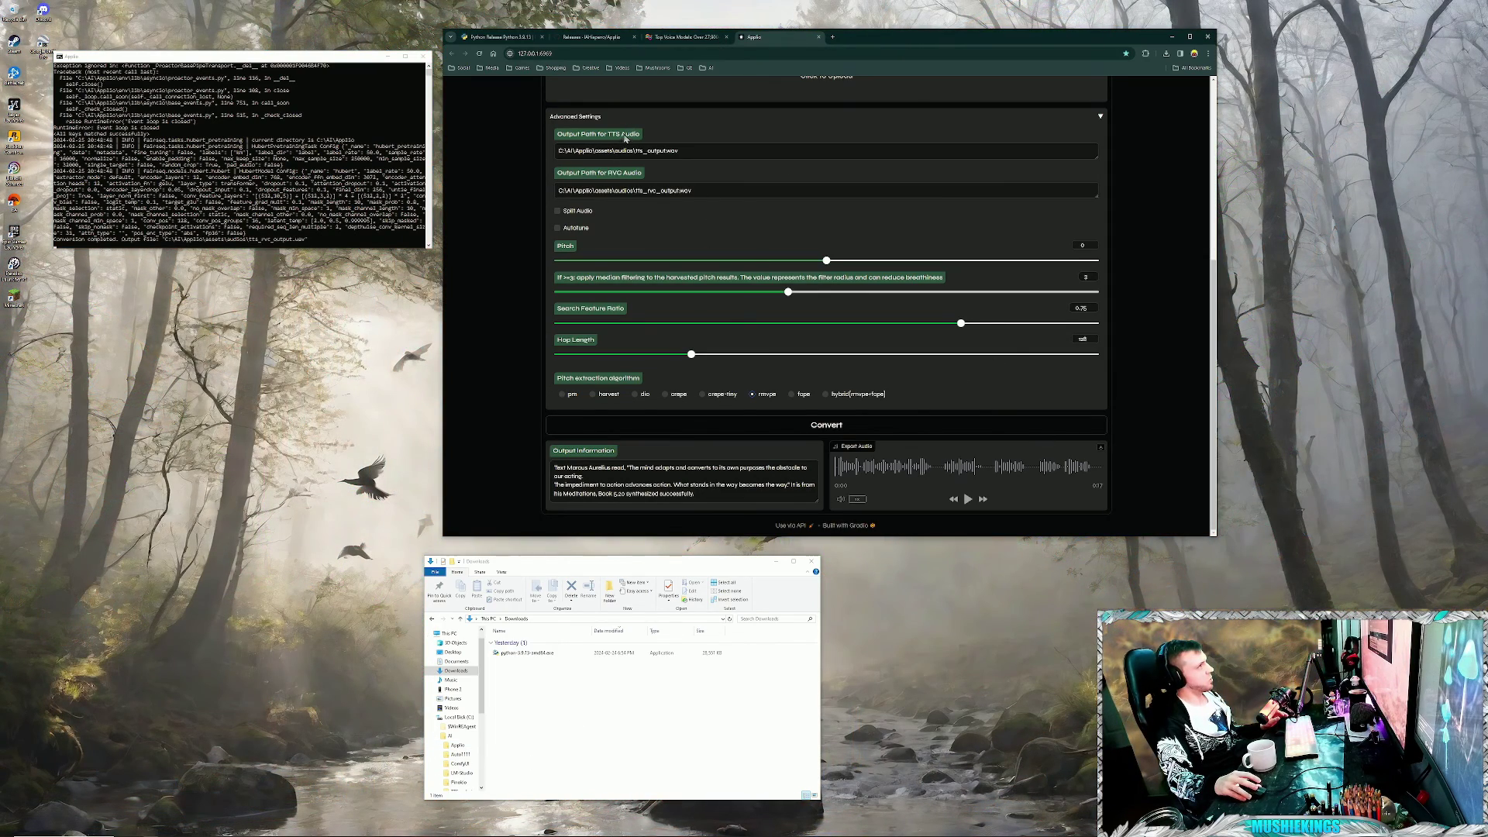
- Open Applio's assets > audios folder and launch VLC media player
left_click(457, 745)
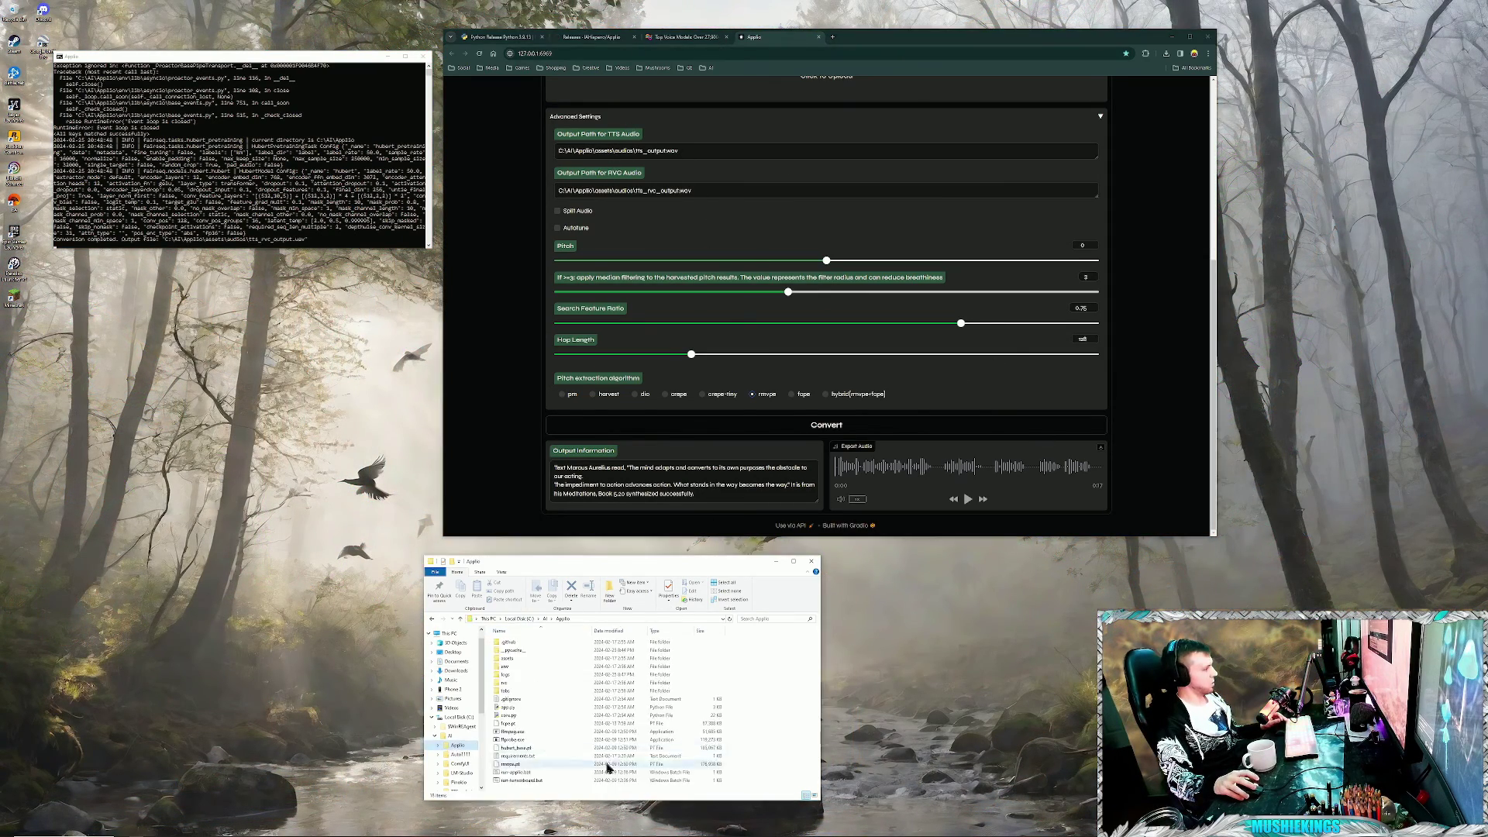
double_click(507, 659)
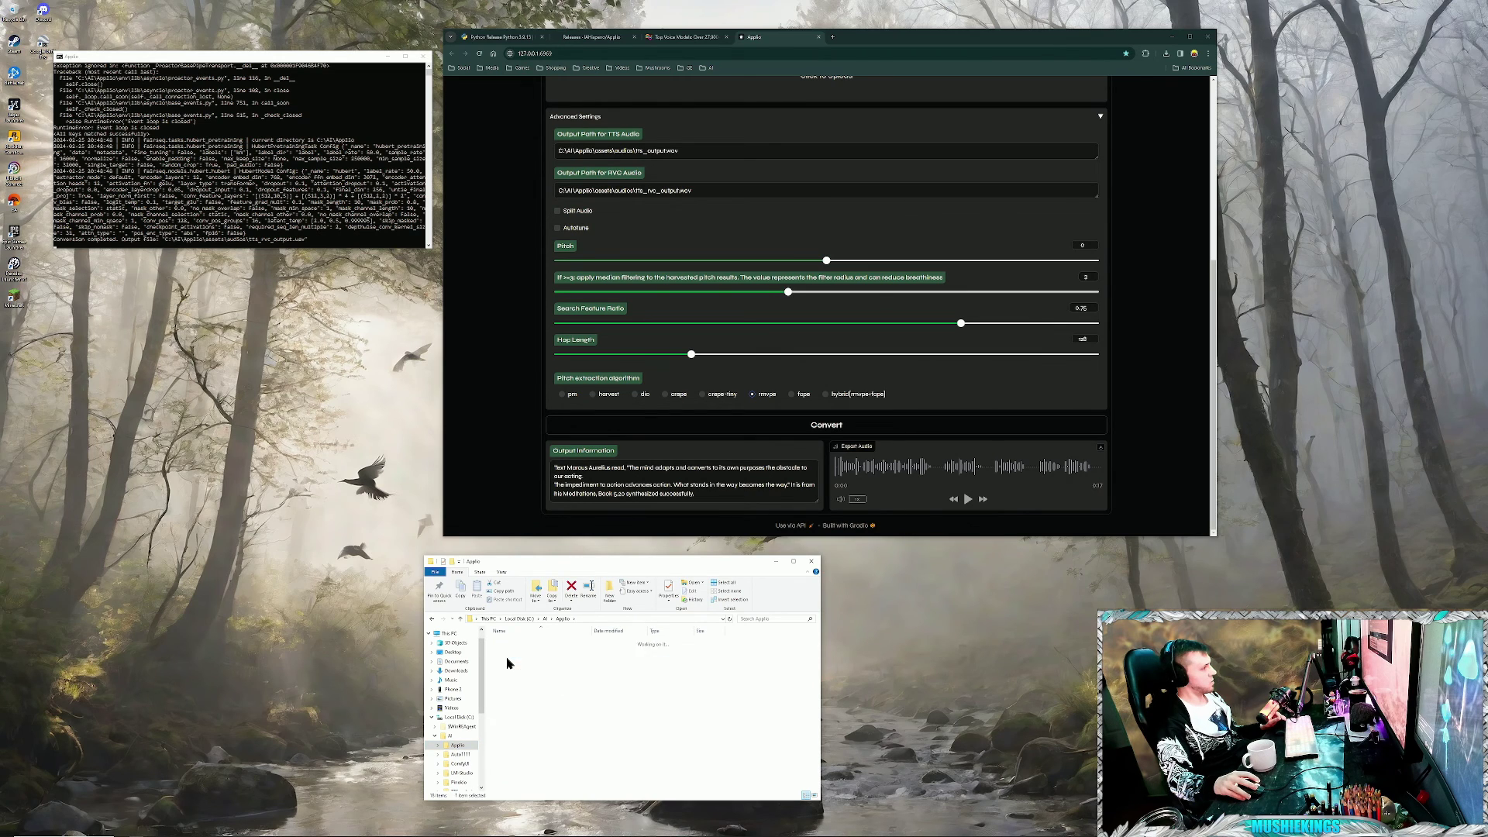
double_click(517, 651)
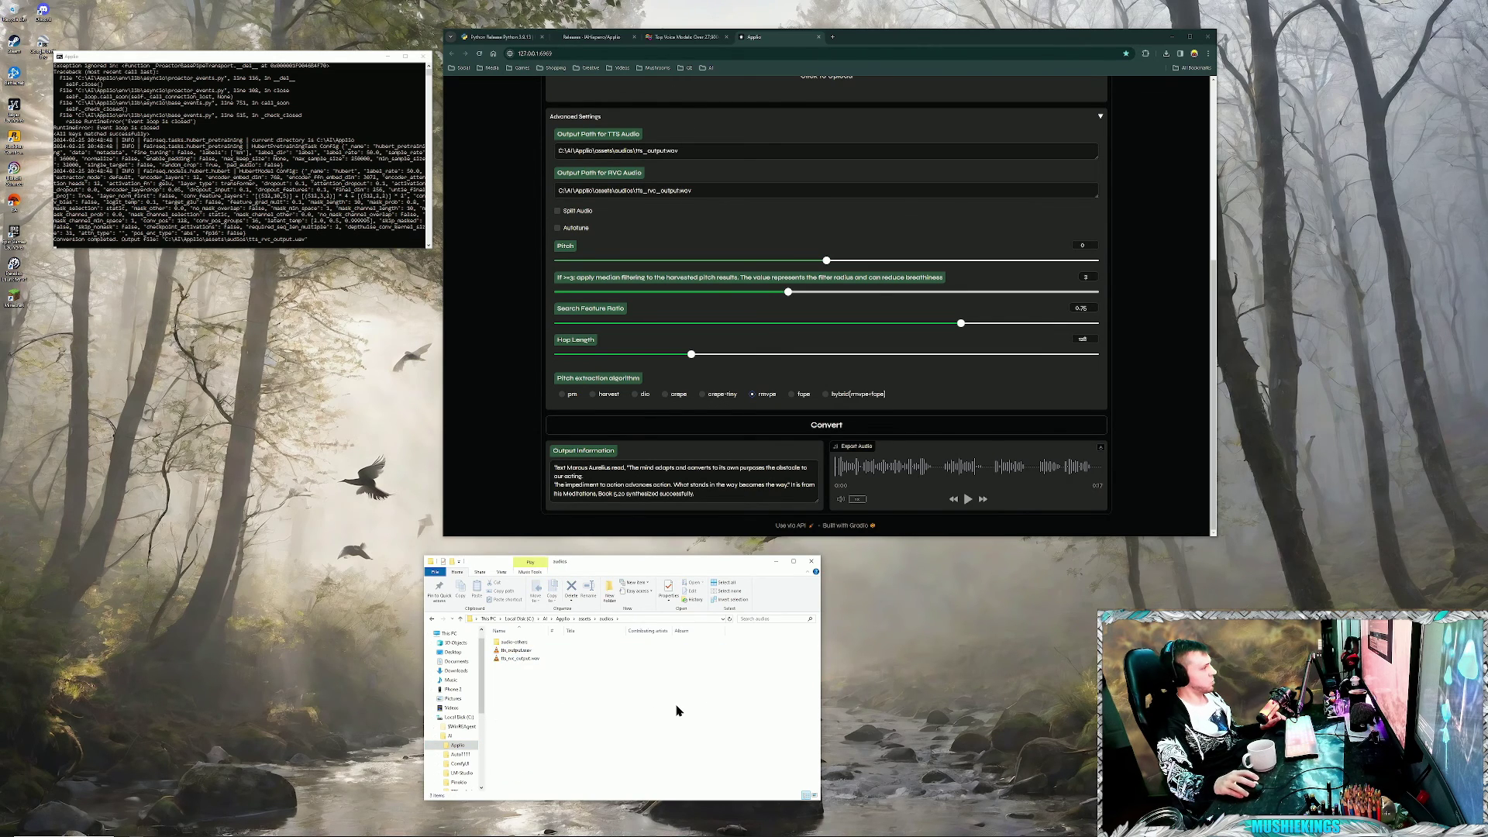
key("super")
left_click(225, 756)
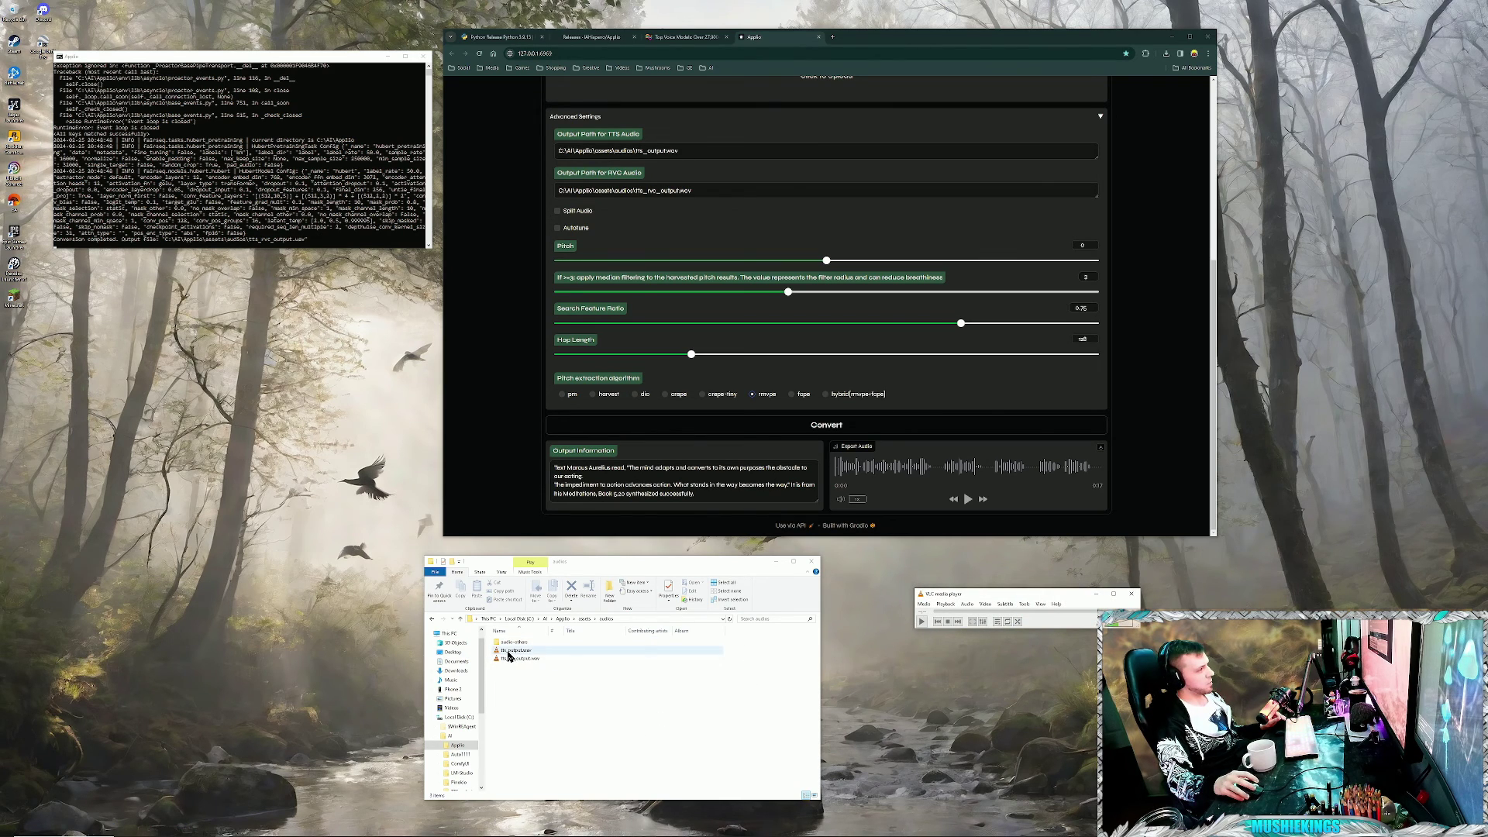
- Play tts_output.wav in VLC and stop it
left_click_drag(507, 656, 682, 643)
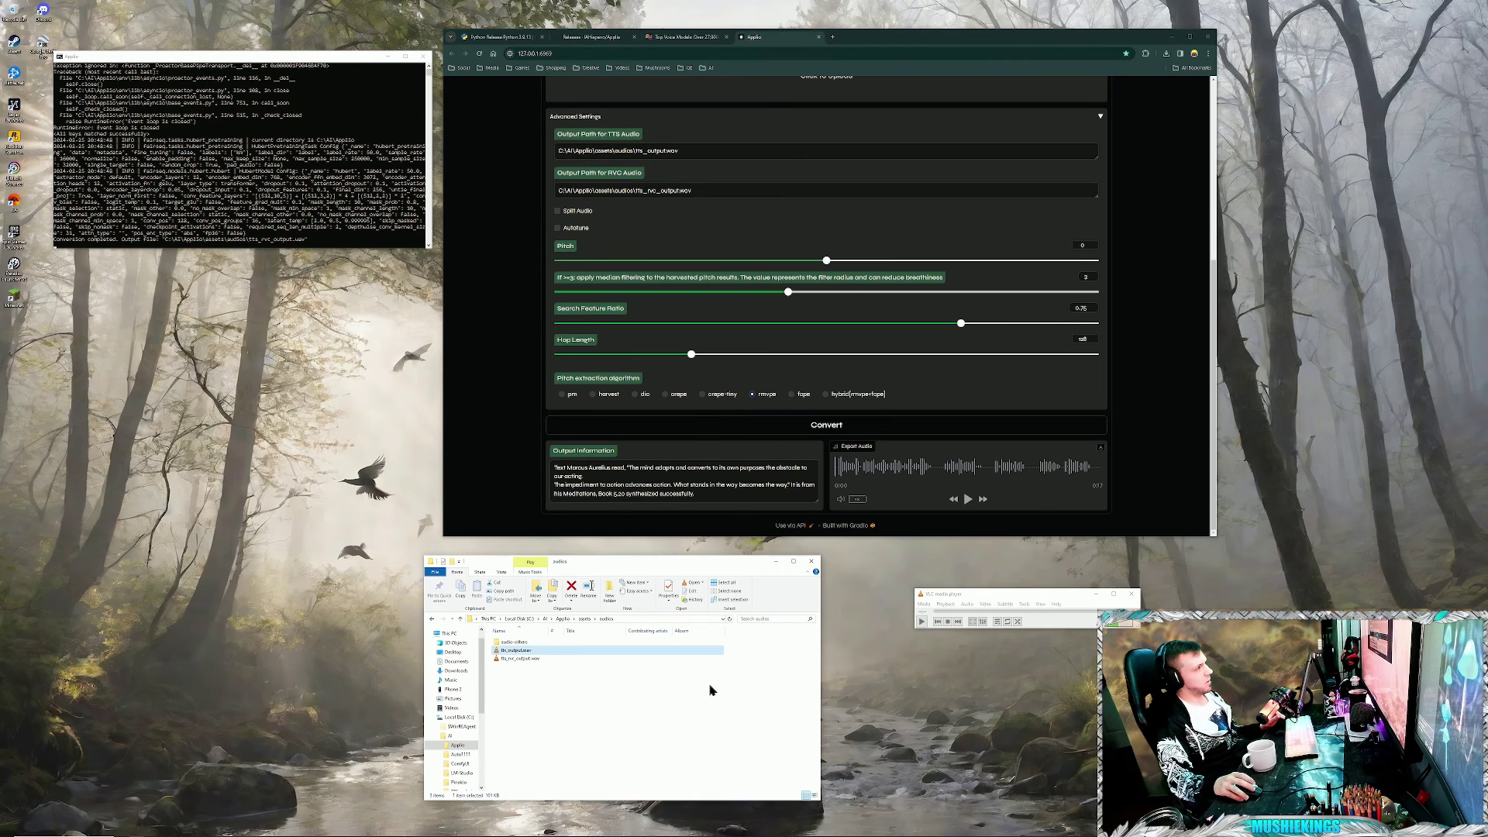
left_click(758, 488)
scroll(492, 382, "up", 4)
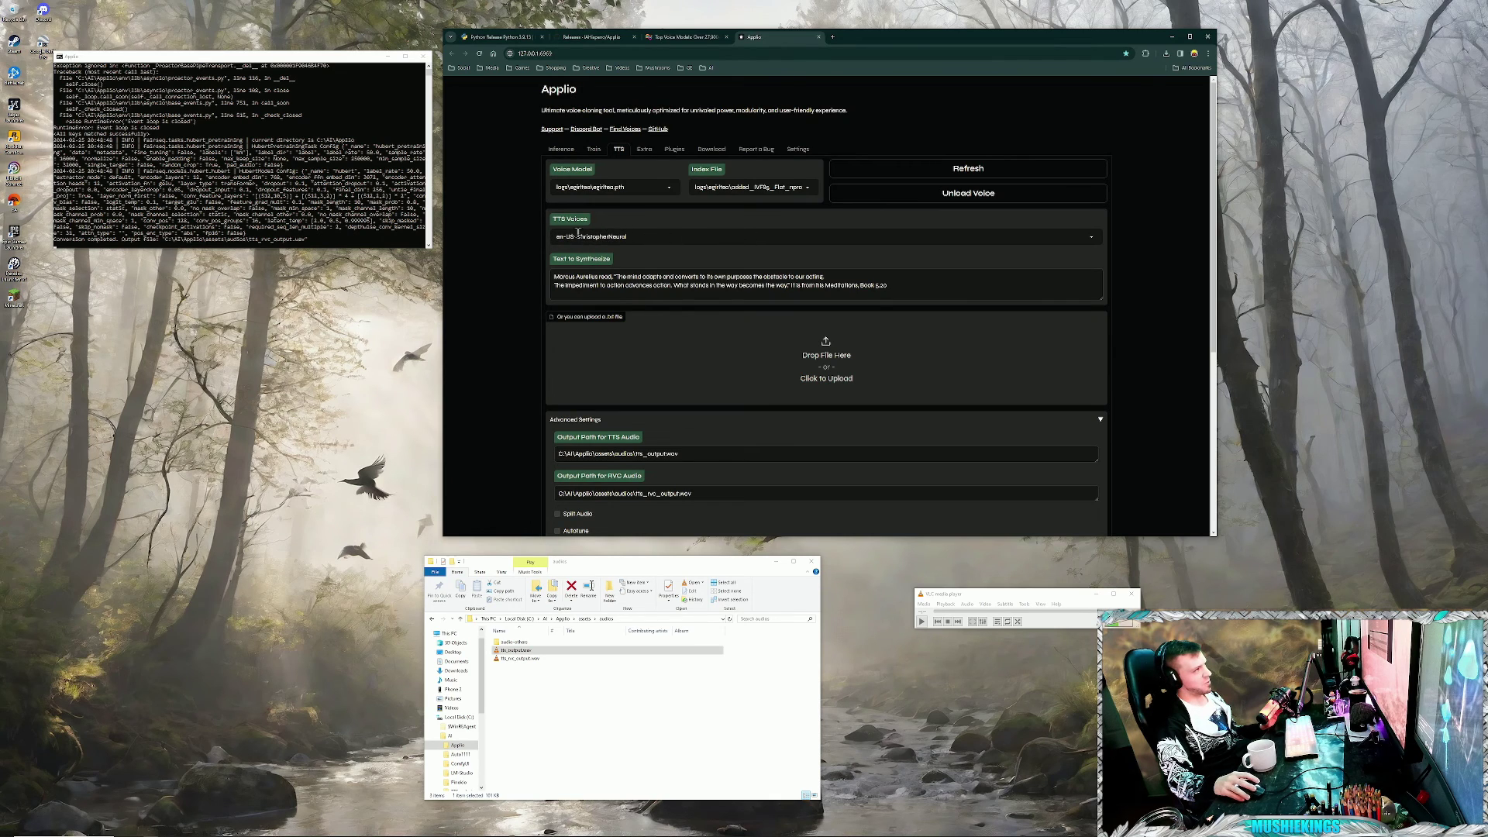
left_click_drag(517, 651, 1005, 622)
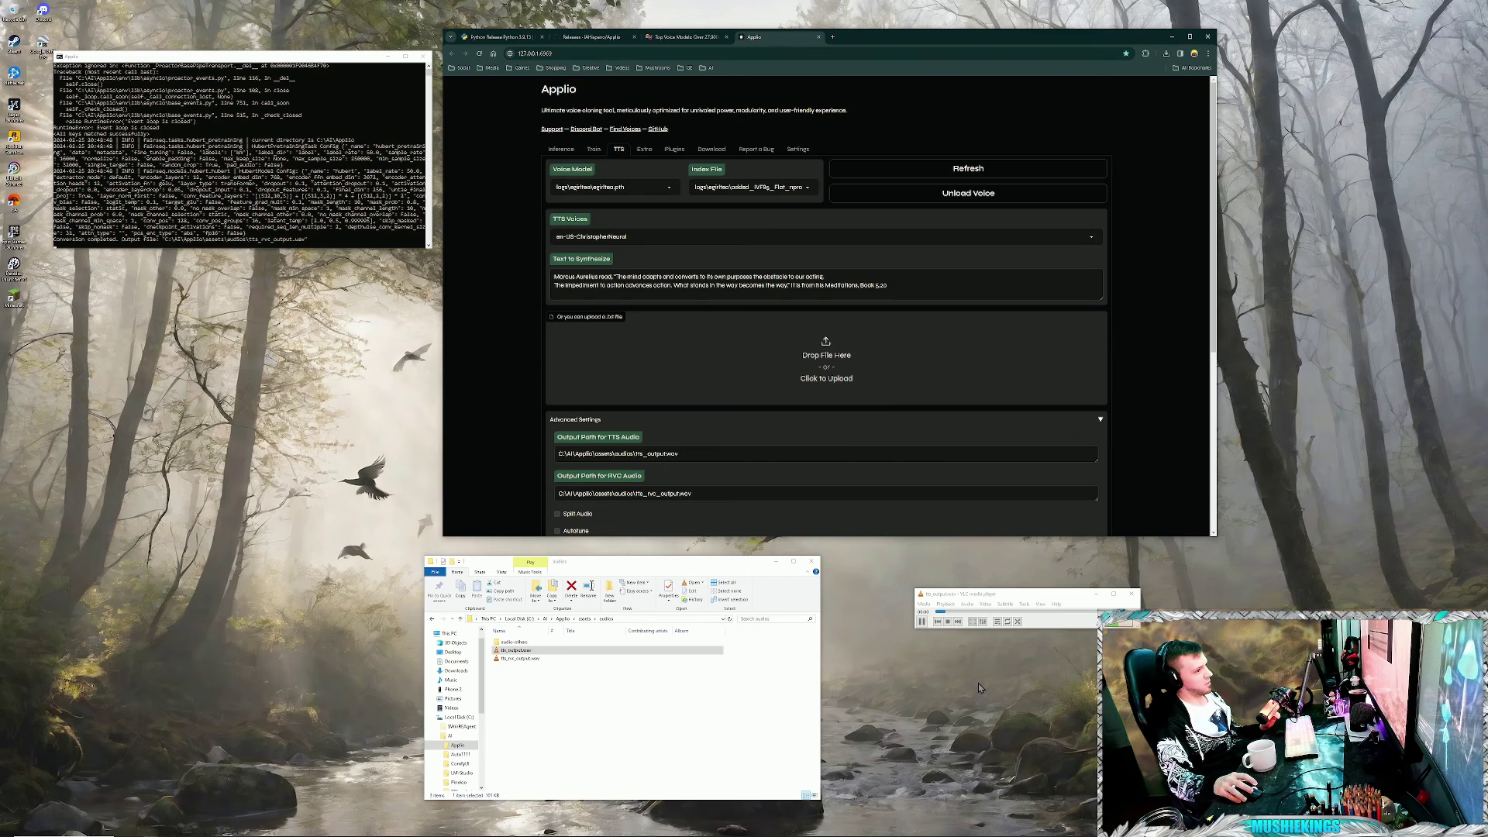
left_click(948, 621)
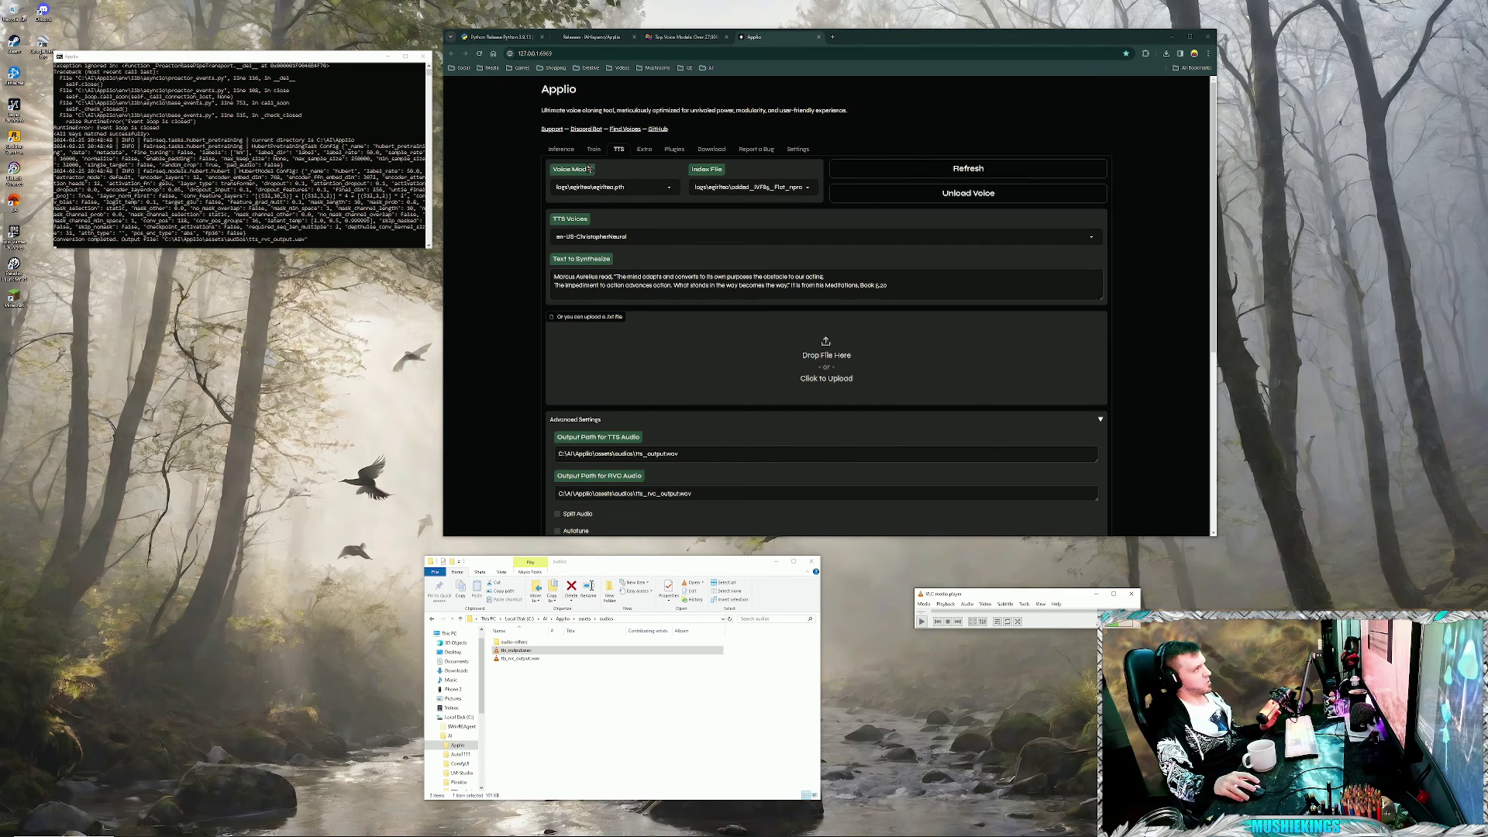
- Play tts_rvc_output.wav in VLC and stop it
left_click(520, 659)
left_click_drag(515, 663, 1034, 616)
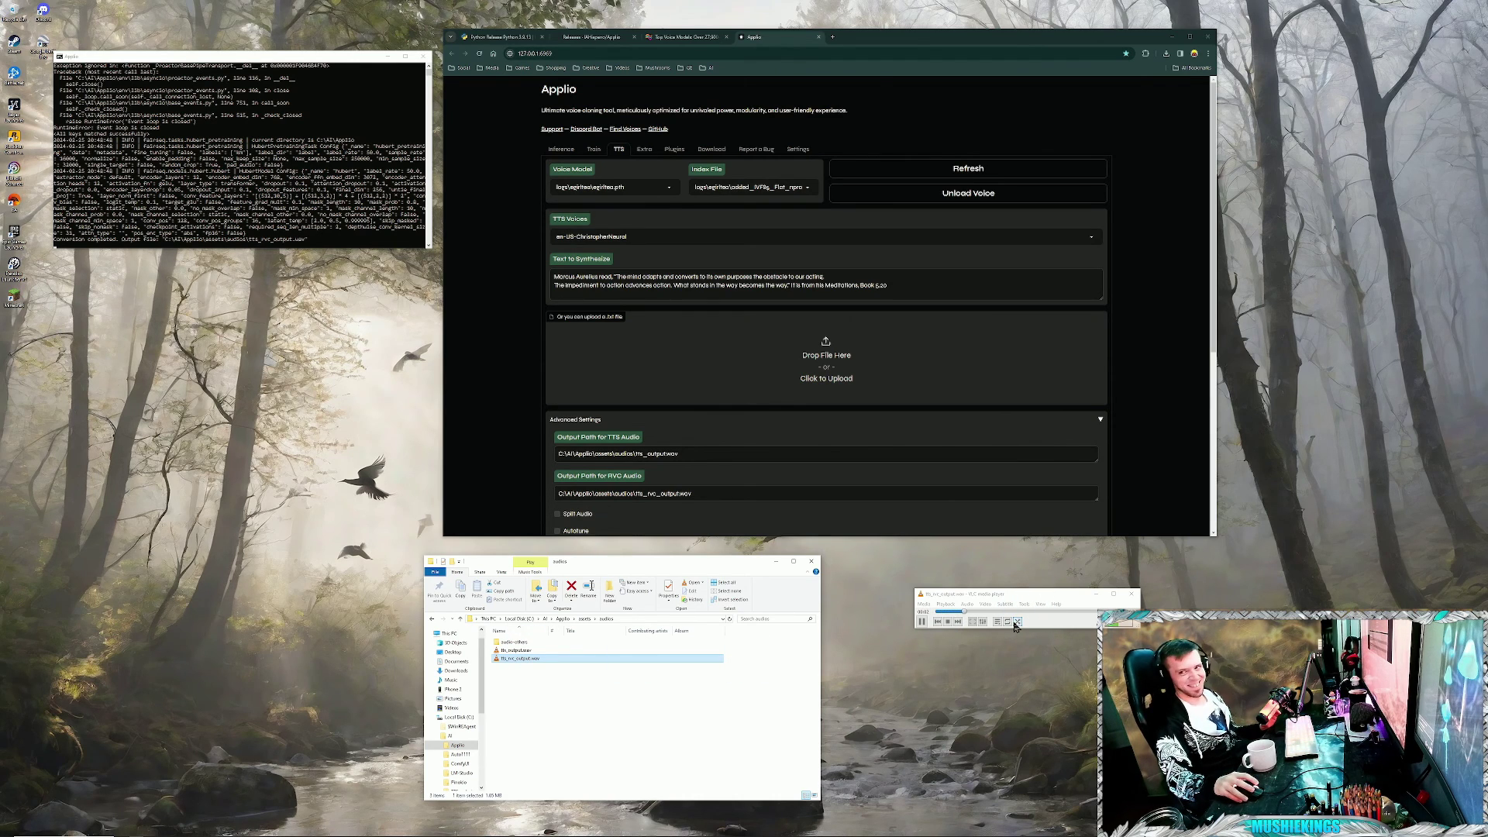
left_click(948, 622)
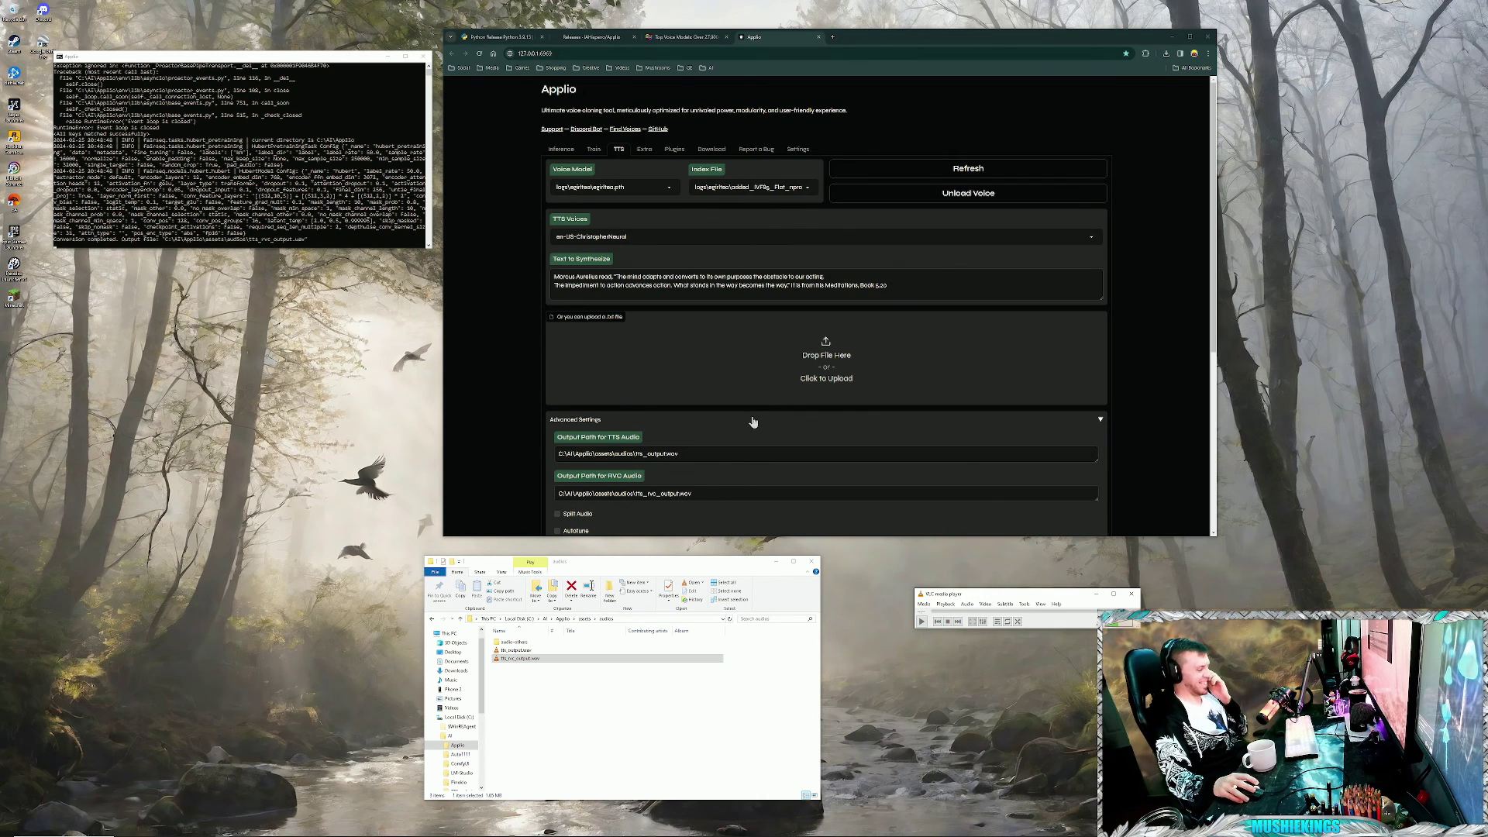
- Switch the TTS voice to en-US-JennyNeural and convert the quote again
left_click(1092, 238)
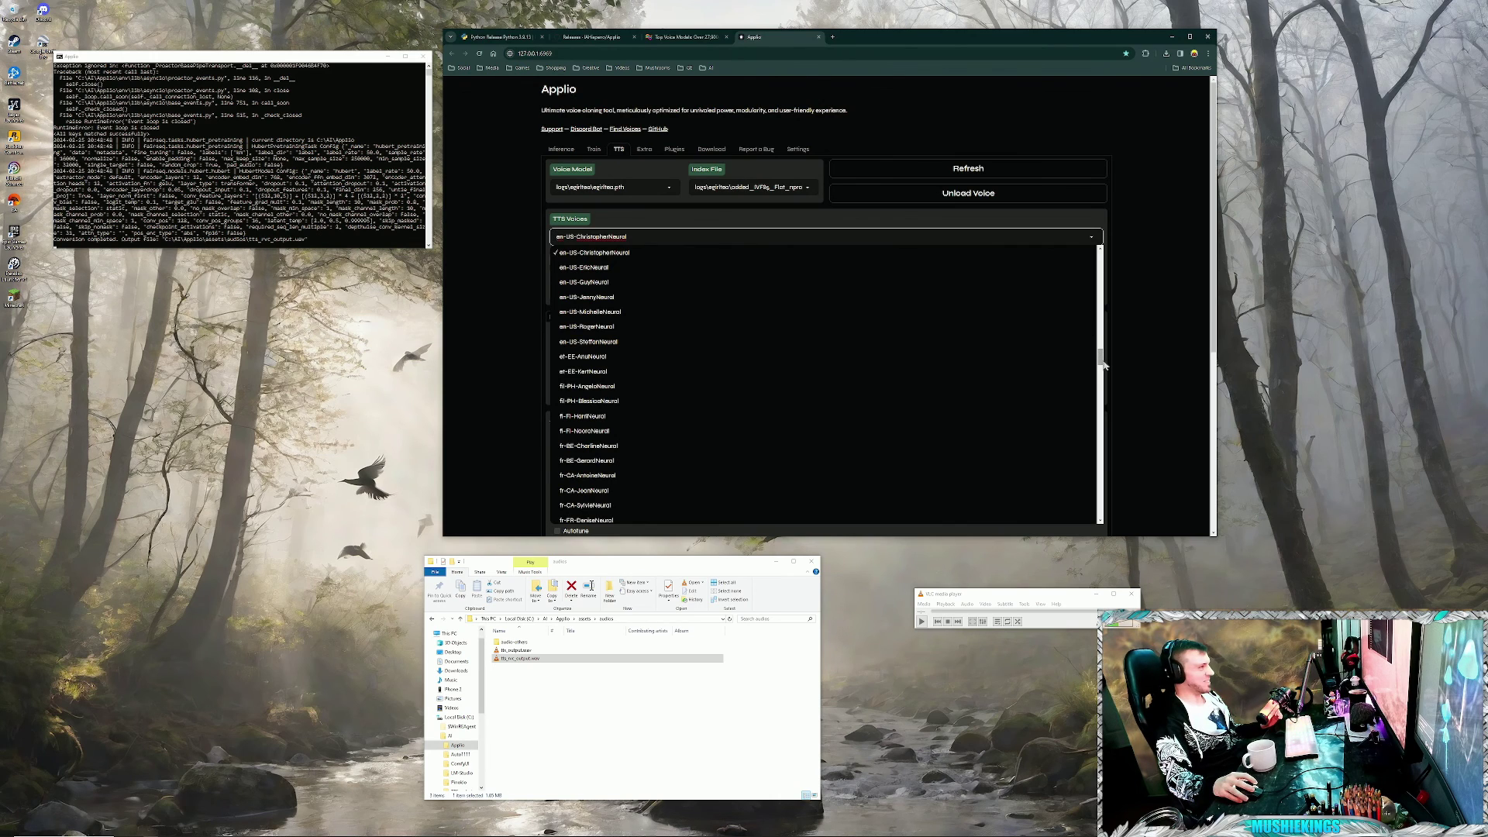
left_click_drag(1104, 364, 1107, 362)
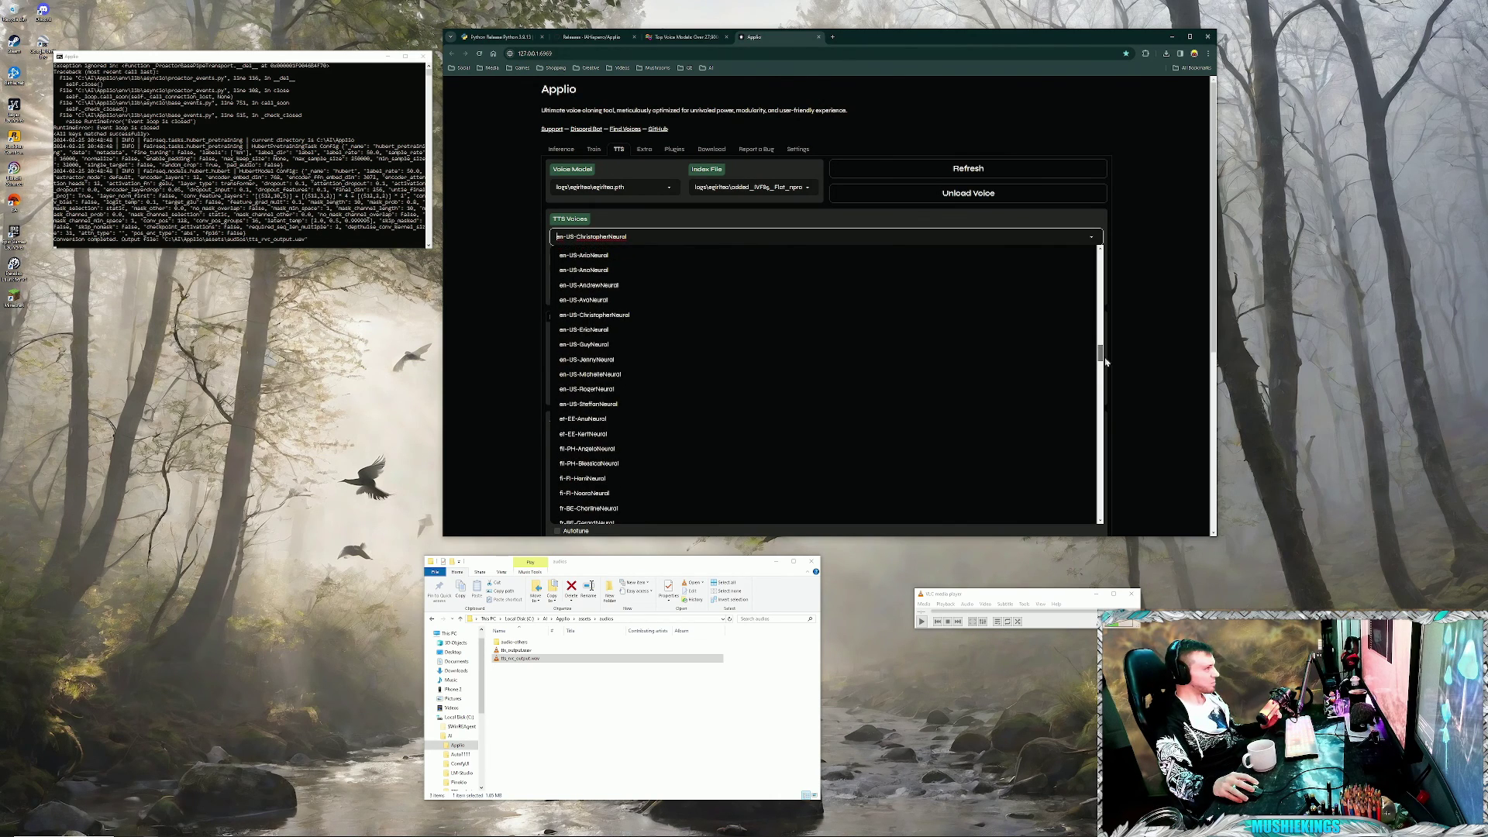
left_click(586, 361)
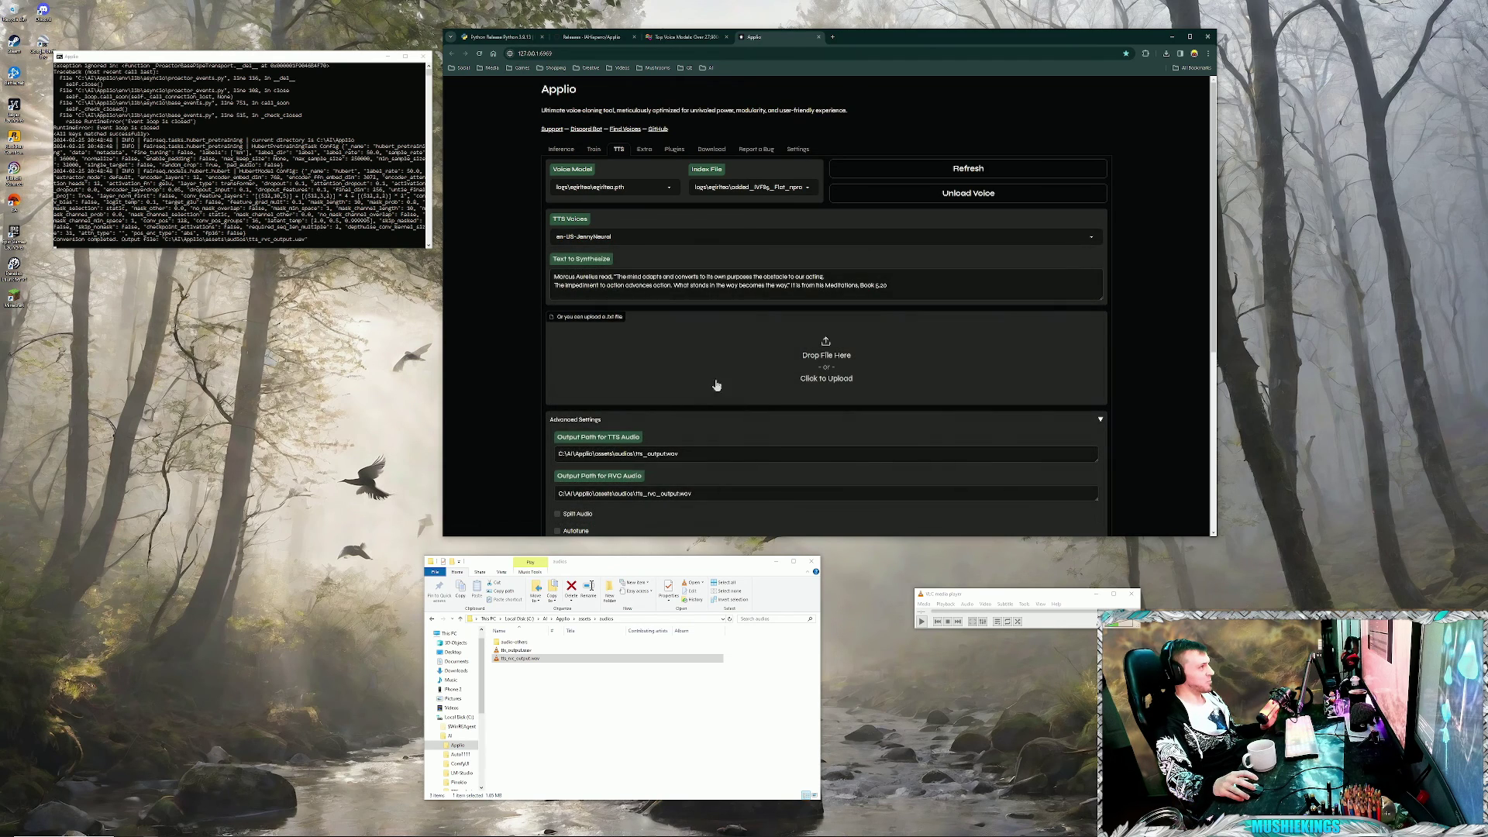
scroll(835, 419, "down", 5)
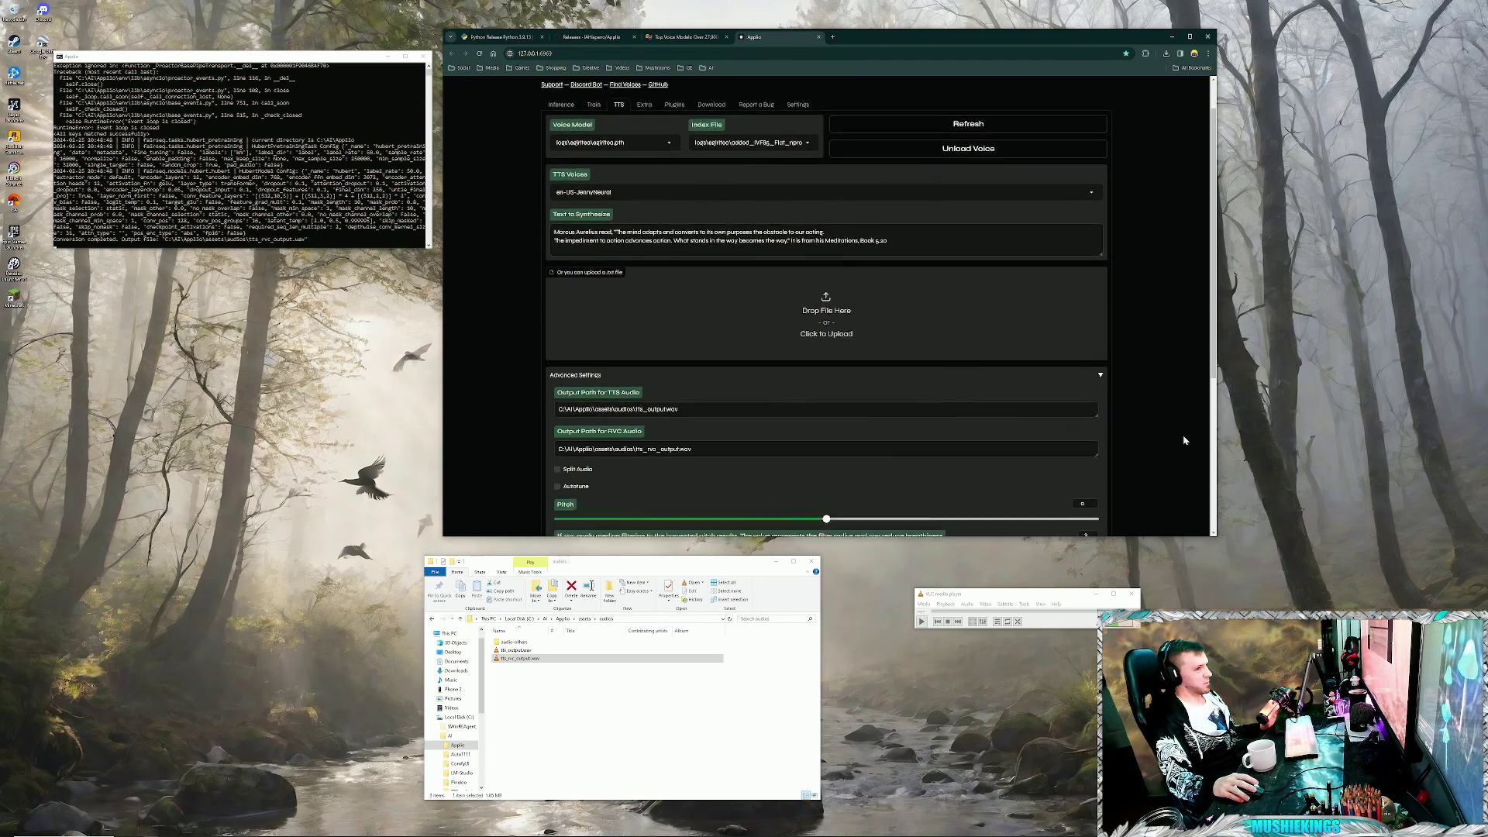
left_click(835, 423)
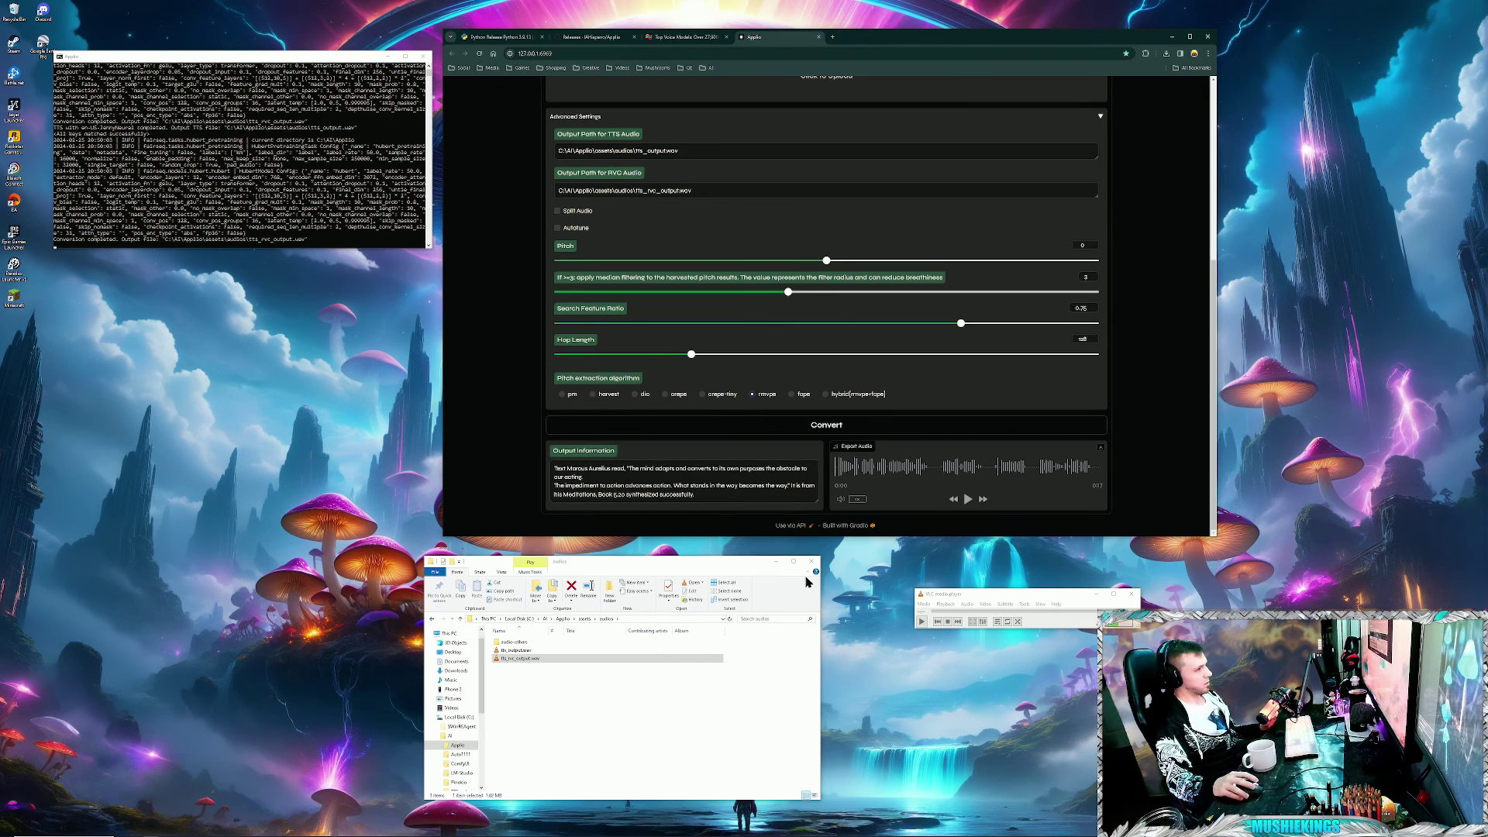
- Play the regenerated JennyNeural tts_rvc_output.wav in VLC, then stop it
left_click_drag(524, 658, 1018, 628)
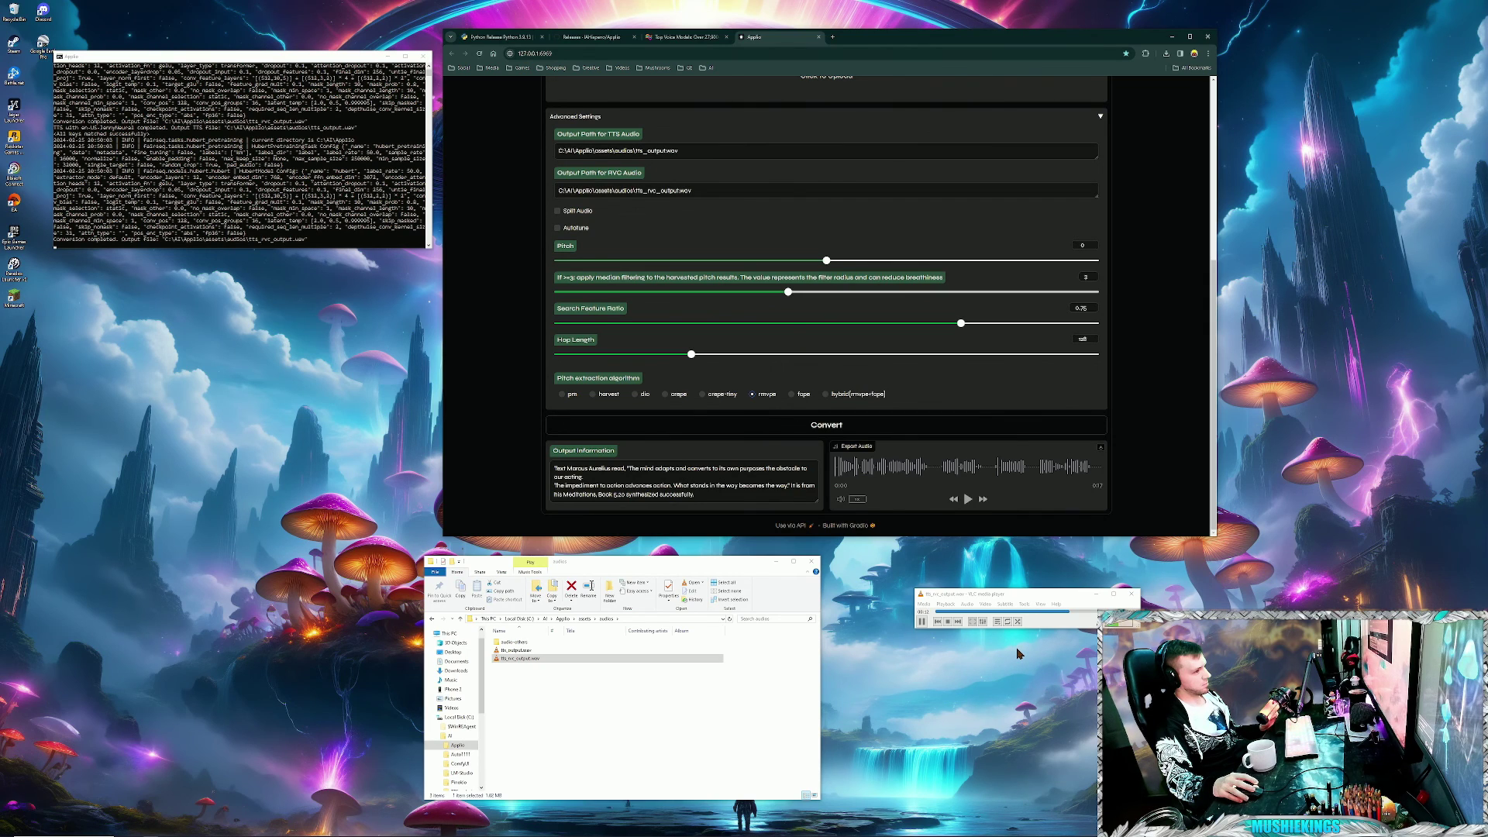
left_click(947, 622)
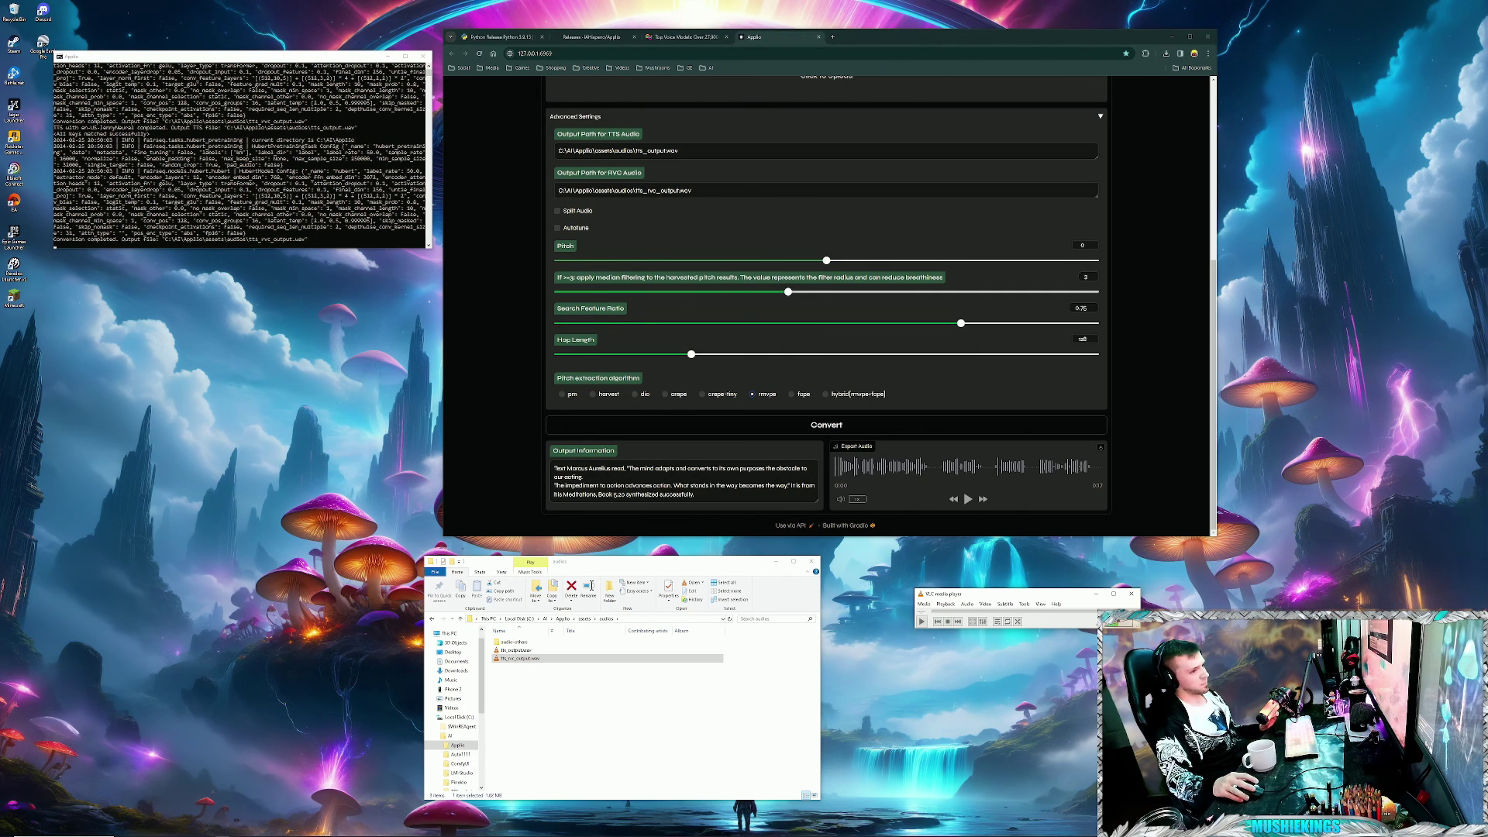
left_click_drag(1100, 594, 1052, 653)
scroll(1115, 334, "up", 1)
scroll(1114, 333, "up", 4)
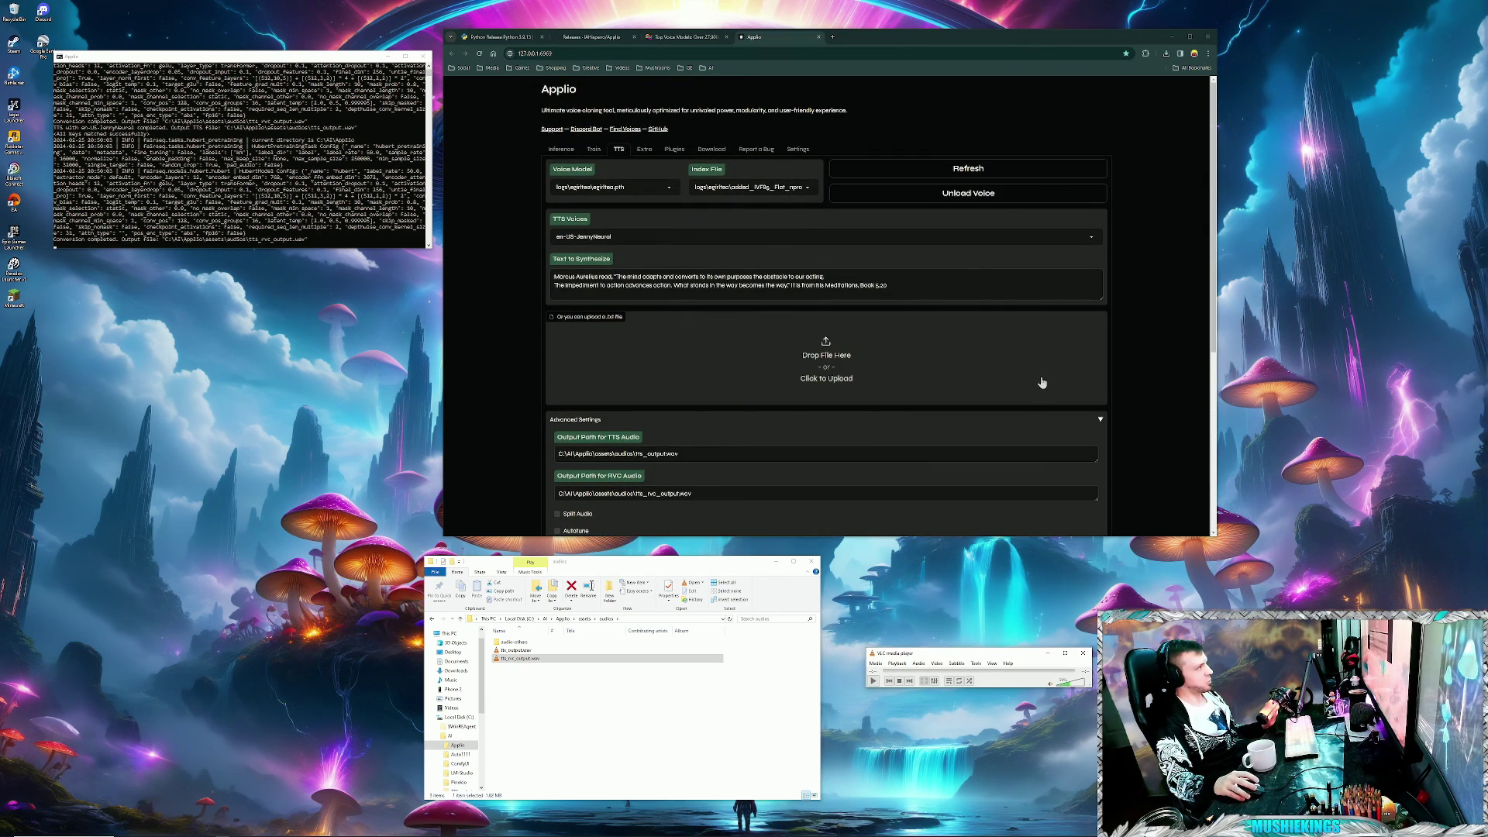
- Bring up the Meditations text in Notepad and select the long passage from "From my grandfather"
key("alt+Tab")
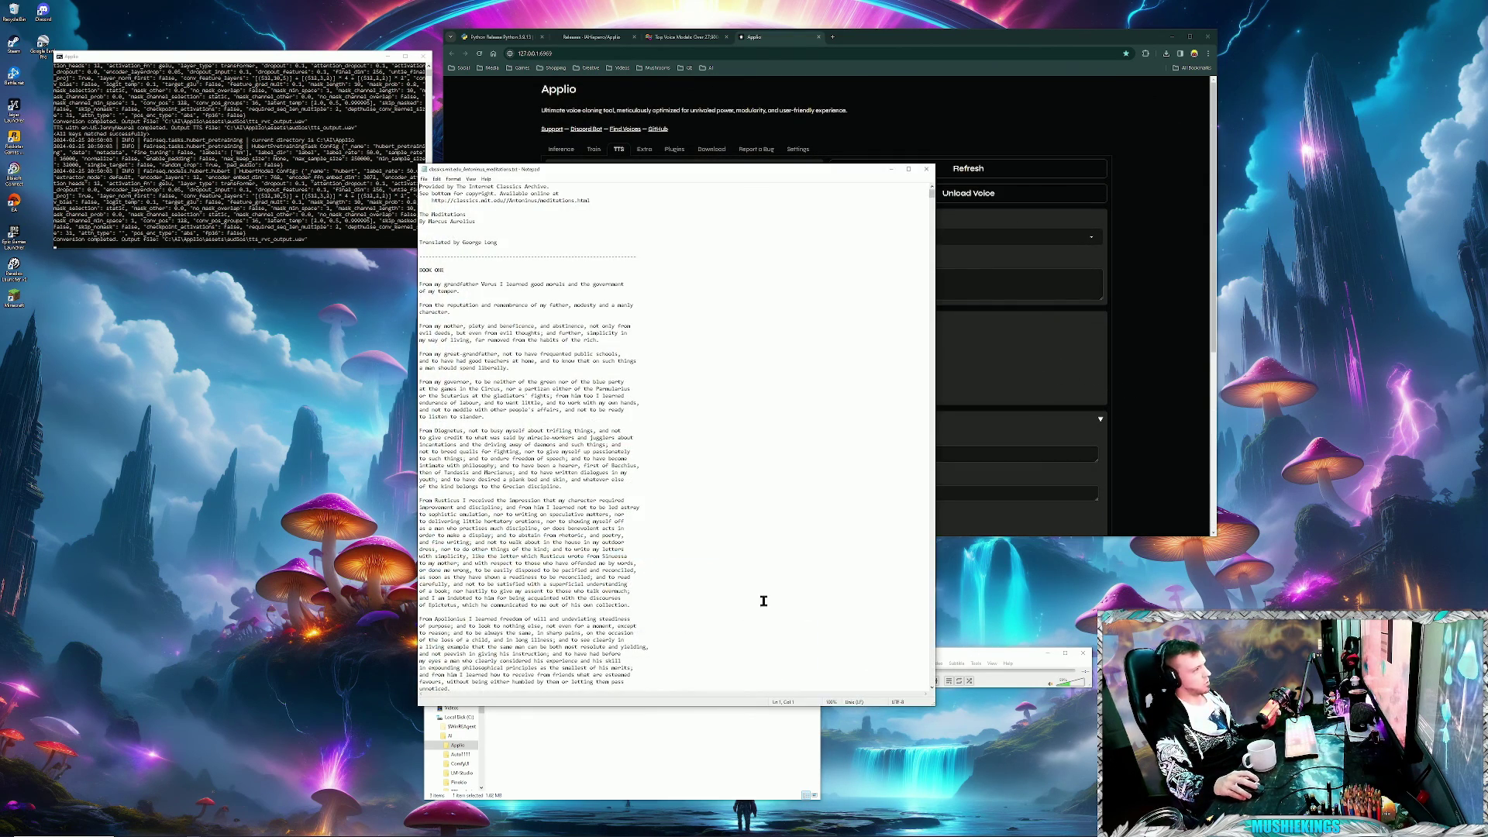
left_click_drag(421, 287, 782, 633)
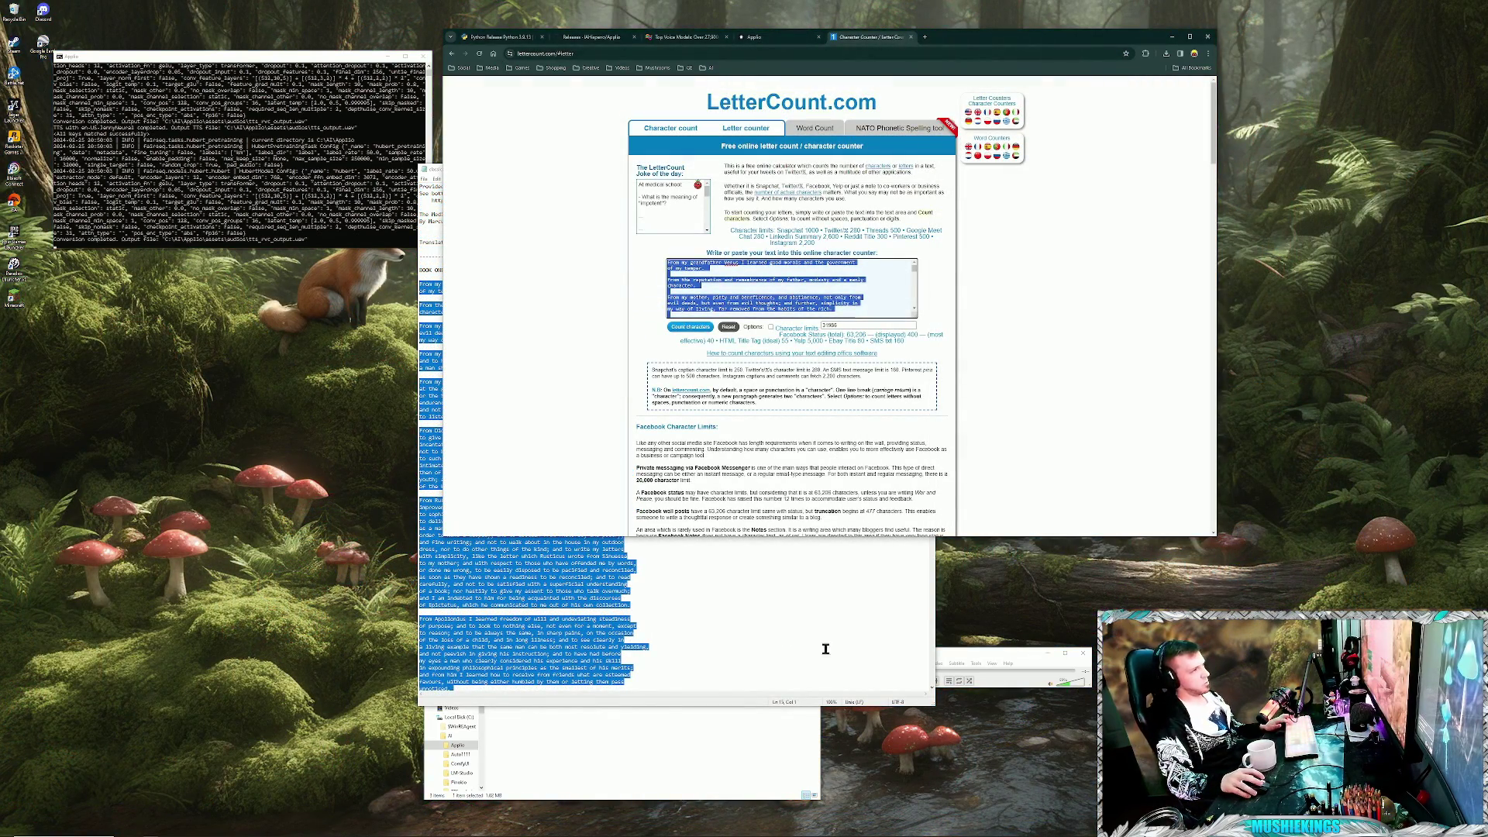
- Bring the Notepad window with the Meditations passage back to the front
left_click(820, 642)
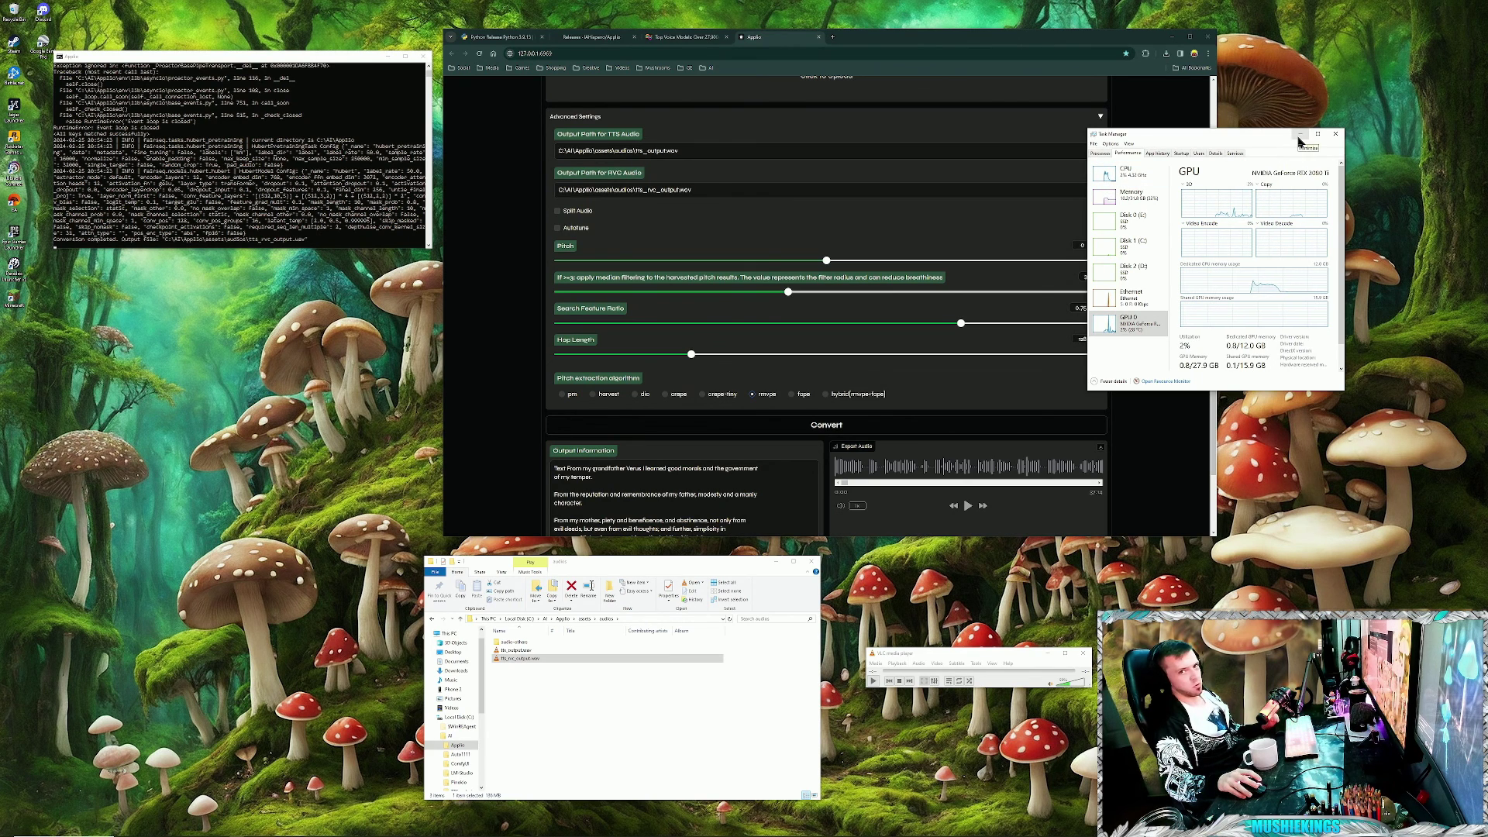
- Close Task Manager, play the long-text tts_output.wav in VLC, then stop playback
left_click(1341, 135)
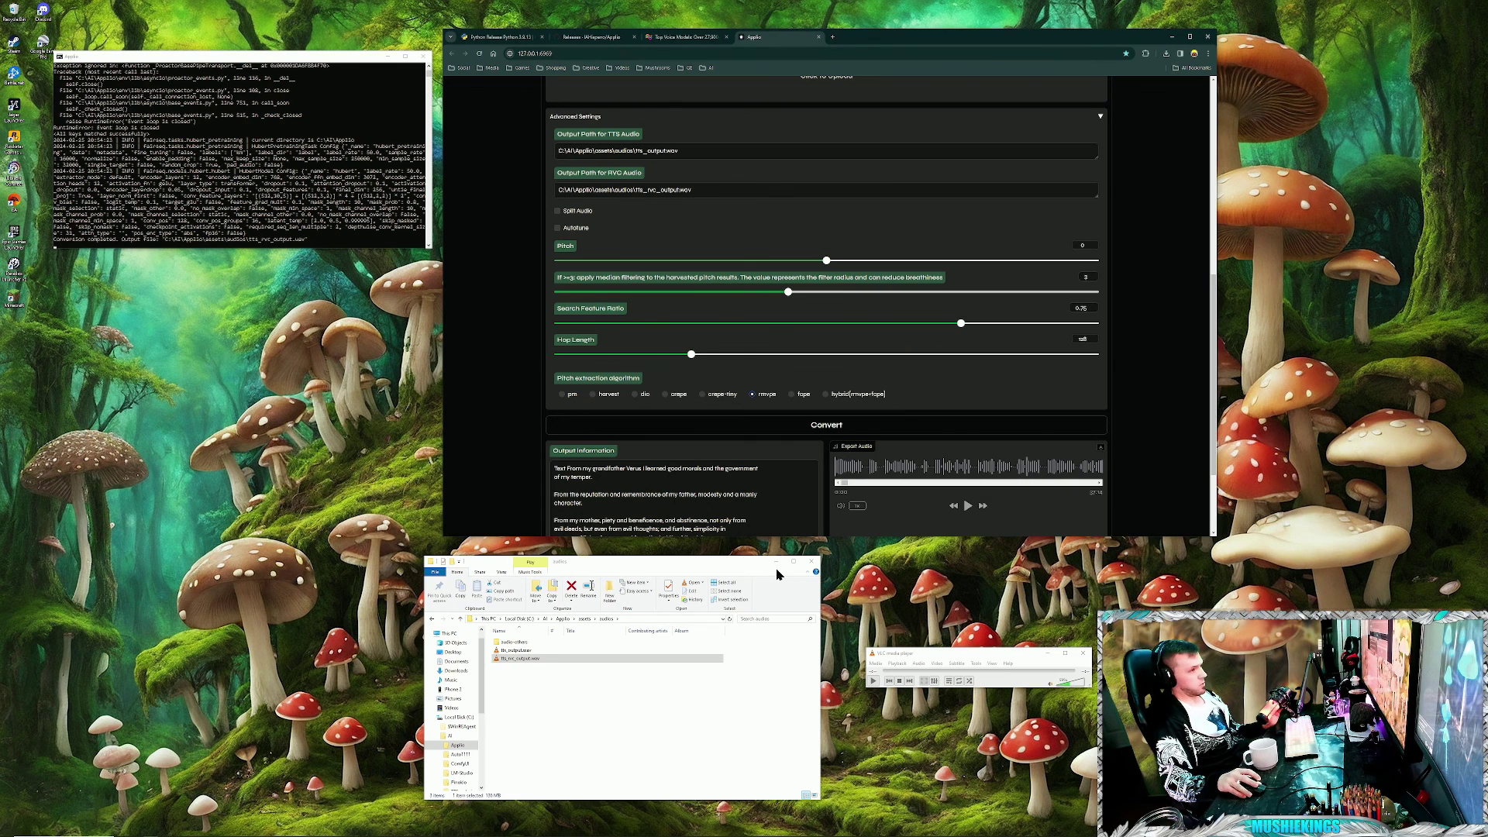
left_click(544, 706)
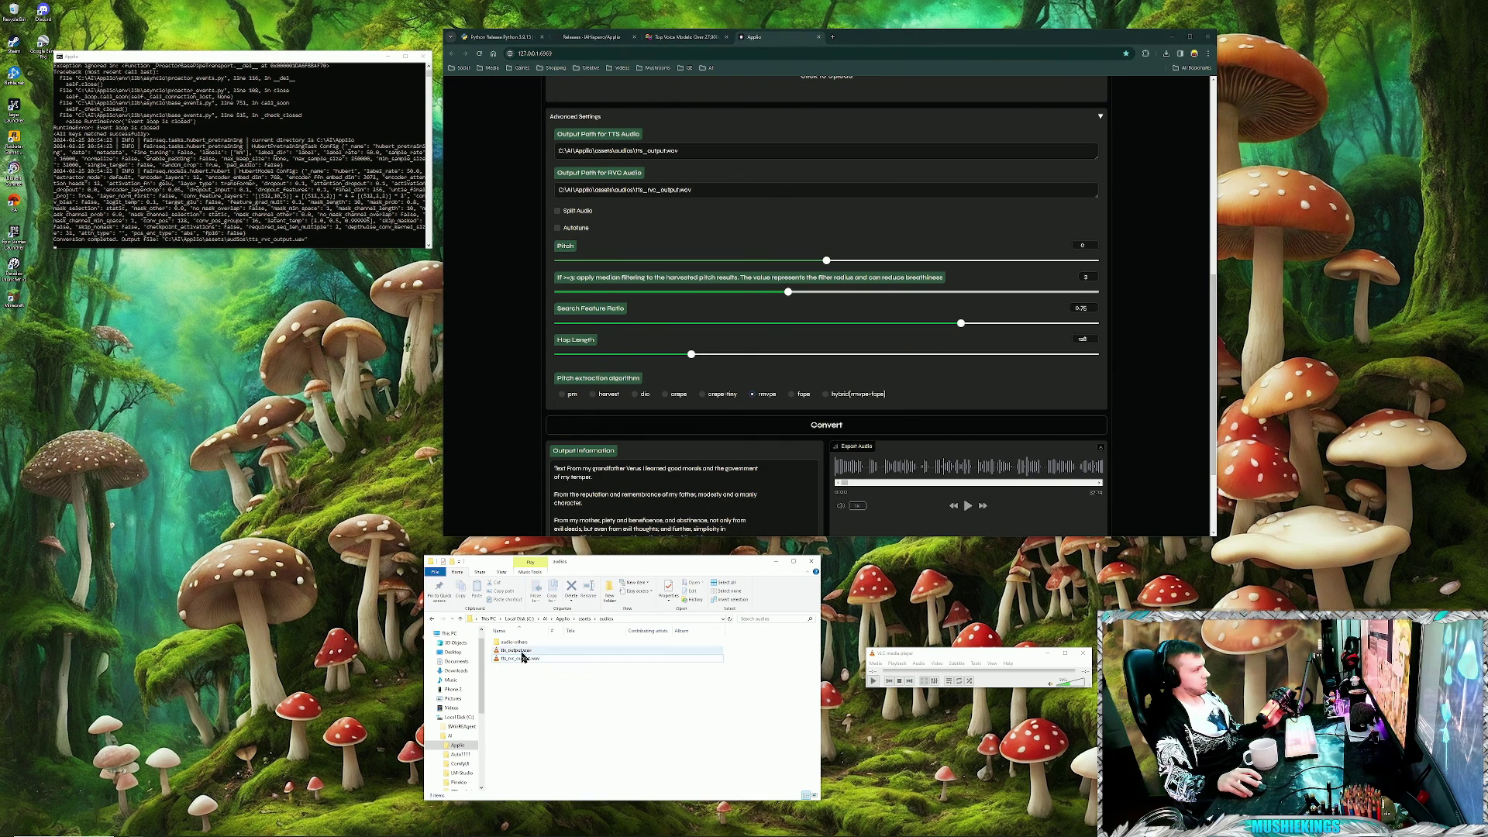
double_click(520, 652)
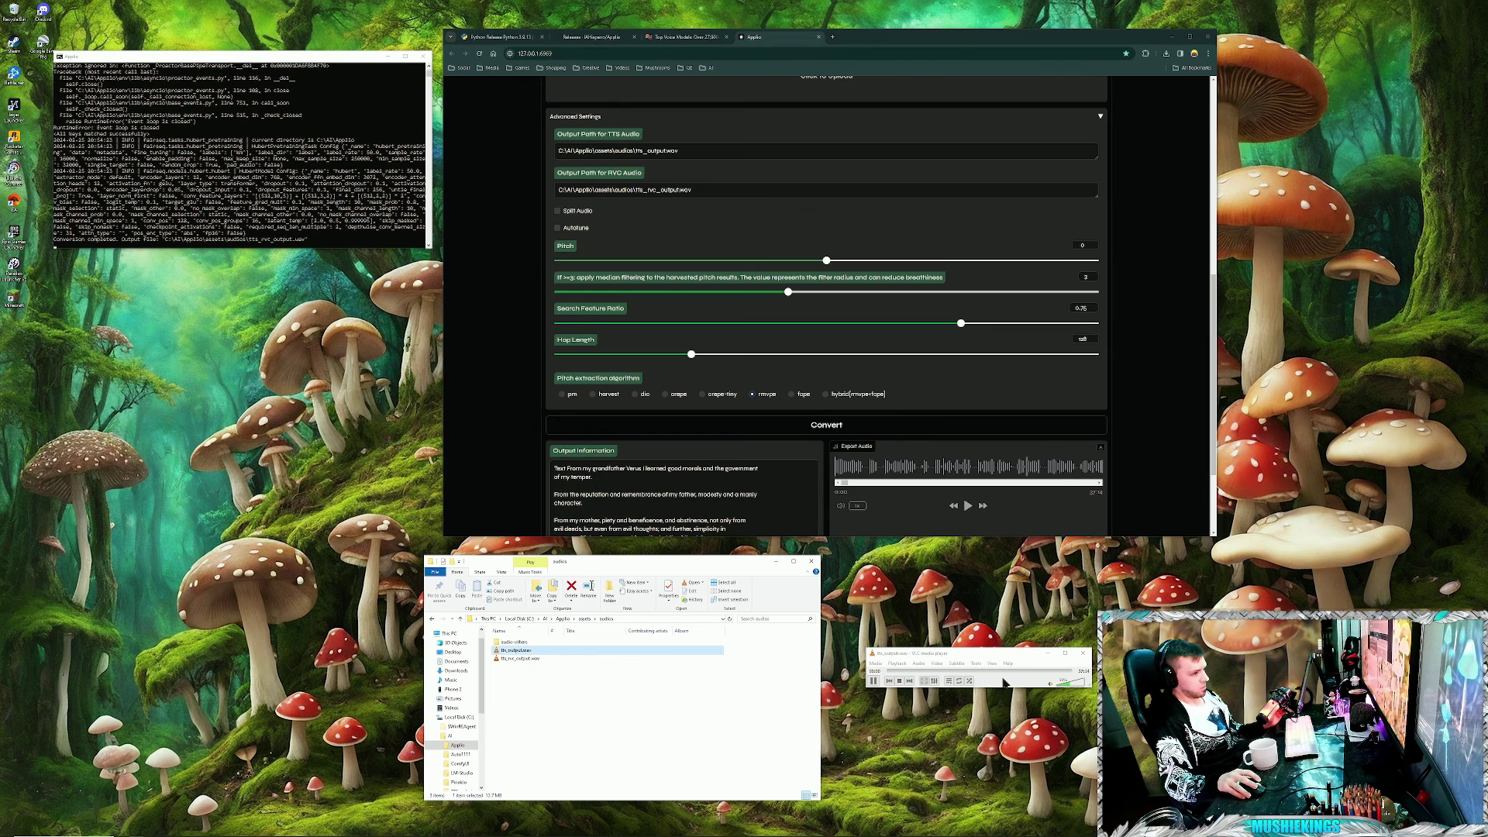
left_click(901, 682)
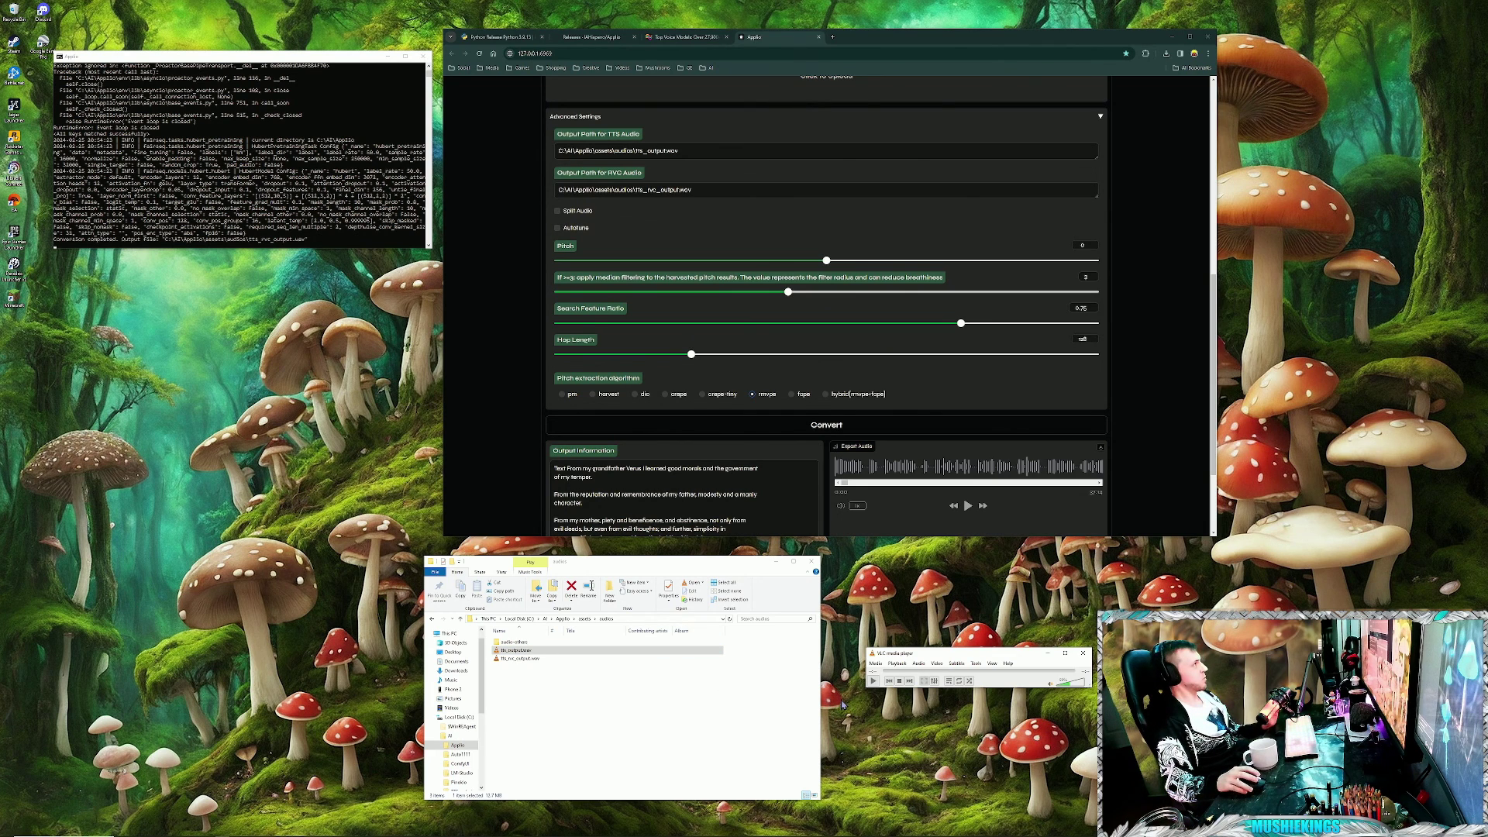
left_click_drag(969, 656, 934, 565)
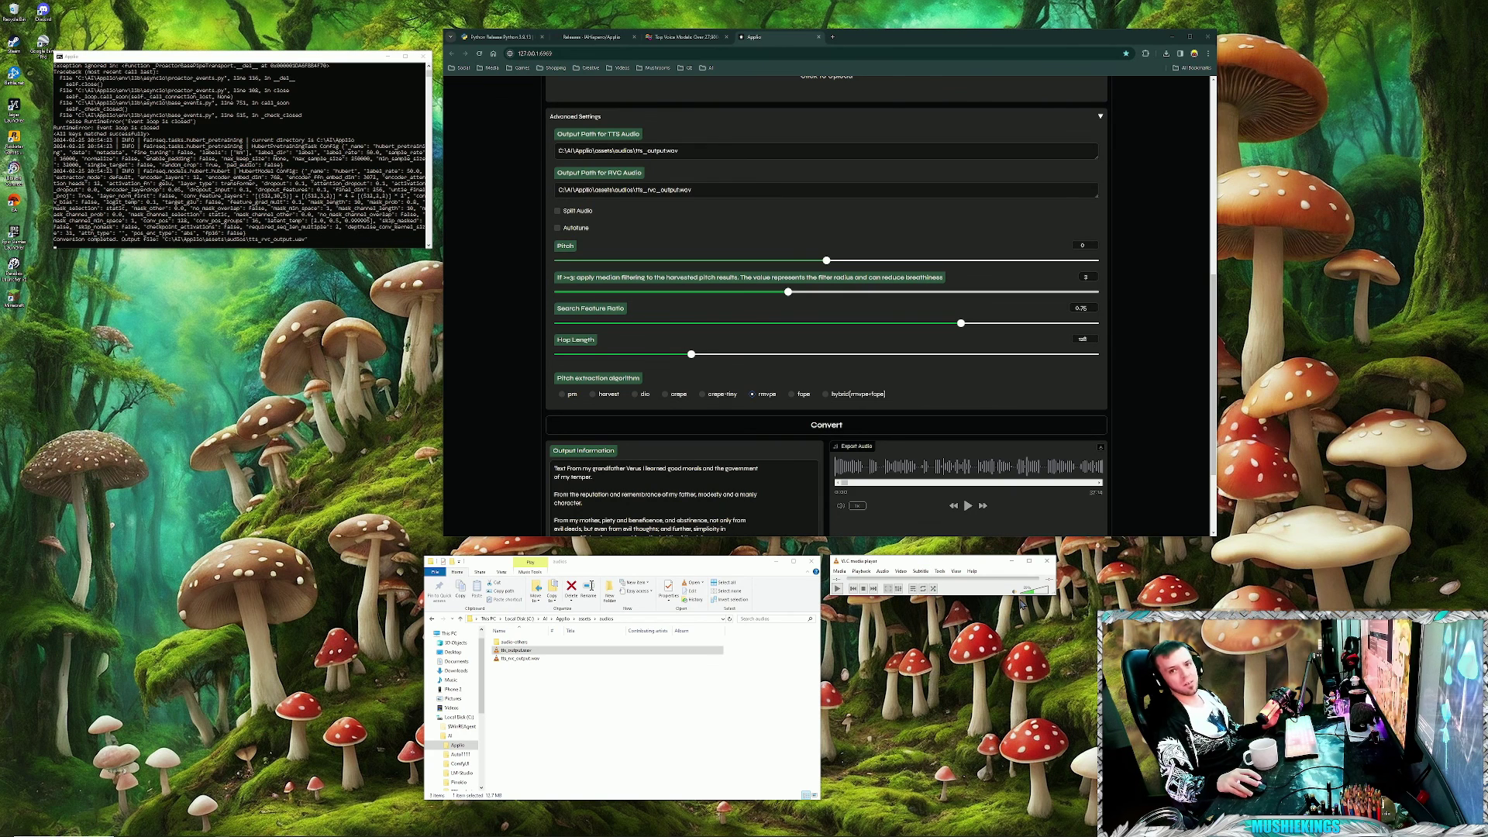